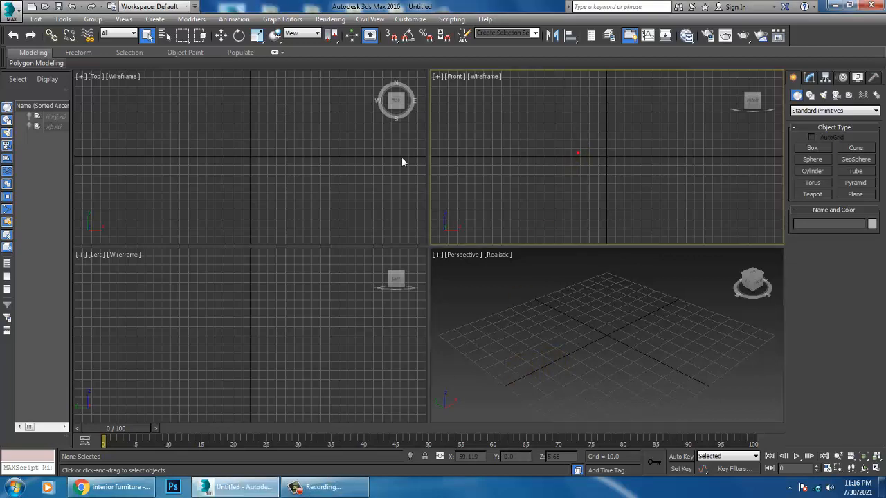
- Open the reference image stylish.jpg from the Desktop in the image file viewer
{"action": "left_click", "coordinate": [277, 327]}
{"action": "left_click", "coordinate": [522, 306]}
{"action": "left_click", "coordinate": [330, 19]}
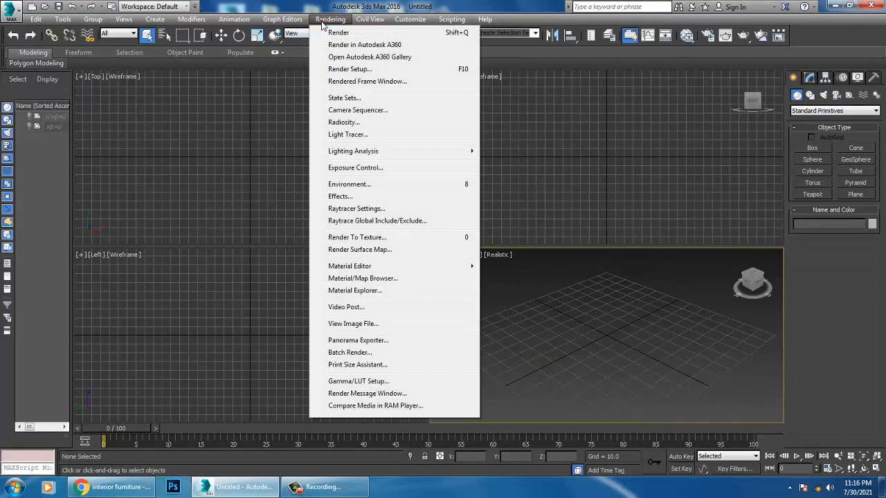
{"action": "left_click", "coordinate": [377, 323]}
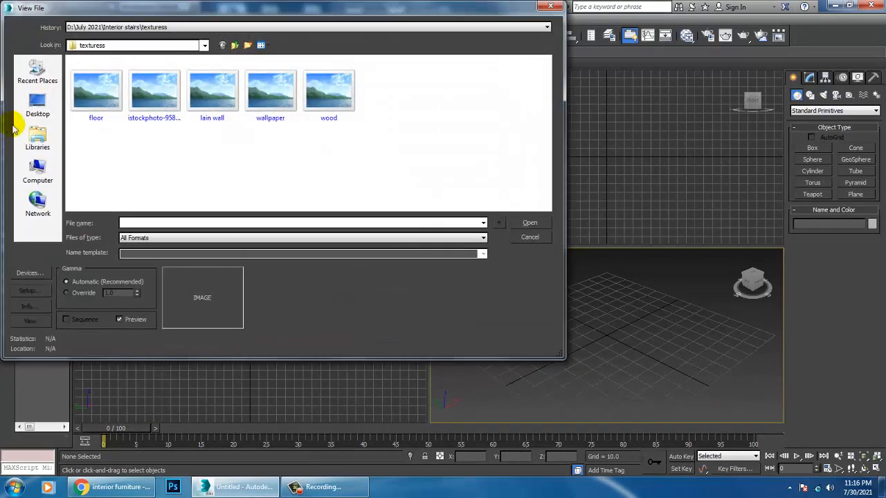
{"action": "scroll", "coordinate": [212, 140], "scroll_direction": "down", "scroll_amount": 1}
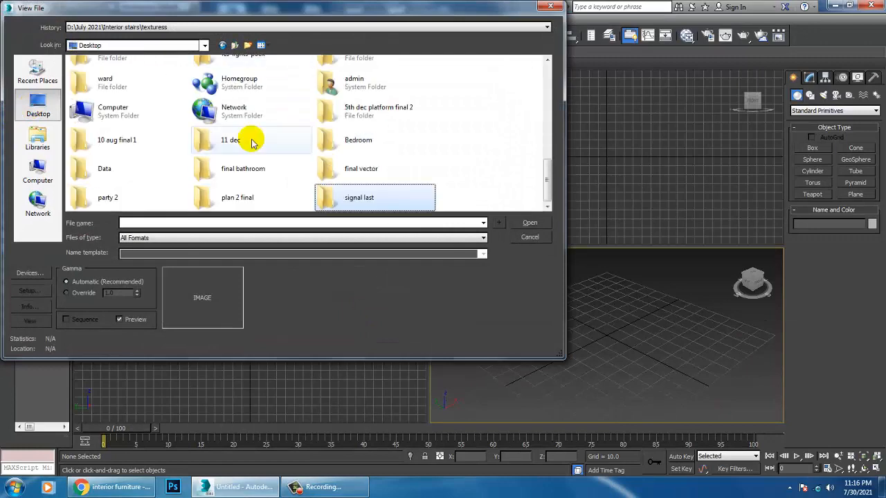
{"action": "scroll", "coordinate": [247, 144], "scroll_direction": "up", "scroll_amount": 3}
{"action": "left_click", "coordinate": [251, 68]}
{"action": "double_click", "coordinate": [239, 69]}
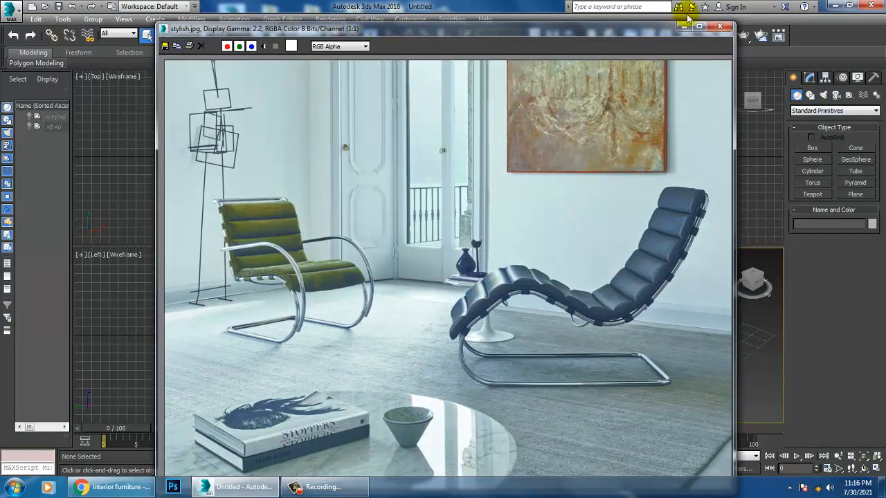
- Shrink and reposition the reference image window, framing the black chaise lounge beside the empty modelling area
{"action": "left_click_drag", "start_coordinate": [739, 26], "coordinate": [615, 159]}
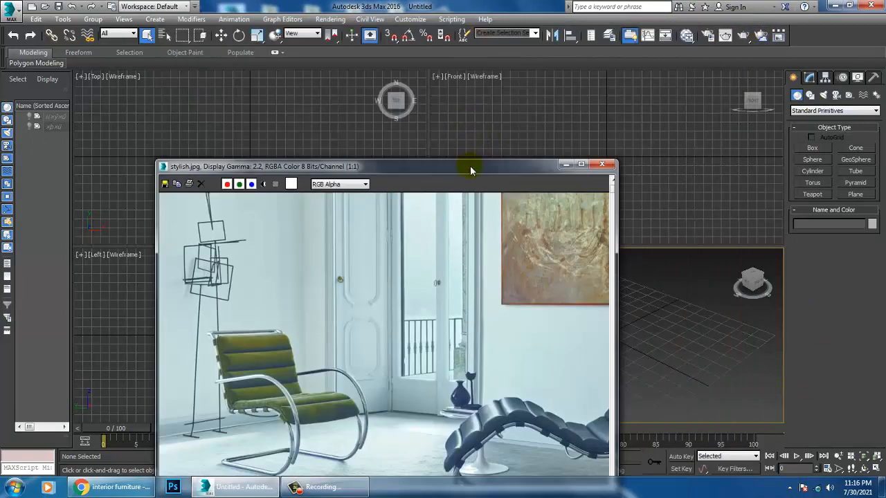
{"action": "left_click_drag", "start_coordinate": [471, 166], "coordinate": [205, 44]}
{"action": "middle_click_drag", "start_coordinate": [103, 189], "coordinate": [217, 257]}
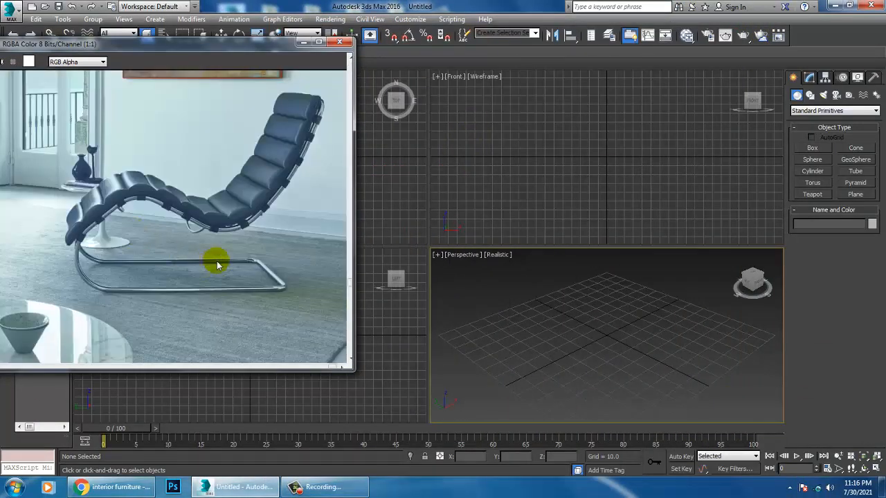
- In the maximized Front view, draw an open curved Line spline tracing the chaise's side profile from backrest top to base end
{"action": "left_click", "coordinate": [588, 162]}
{"action": "key", "text": "alt+w"}
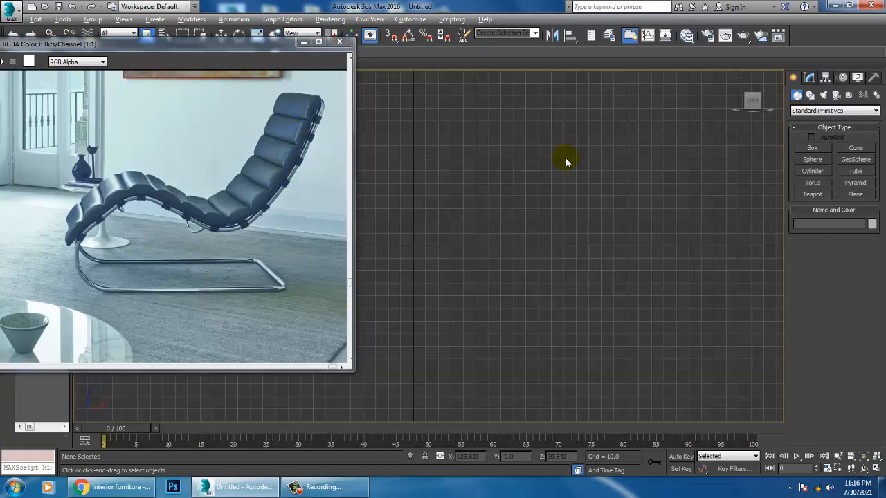
{"action": "scroll", "coordinate": [581, 169], "scroll_direction": "up", "scroll_amount": 2}
{"action": "scroll", "coordinate": [602, 181], "scroll_direction": "up", "scroll_amount": 2}
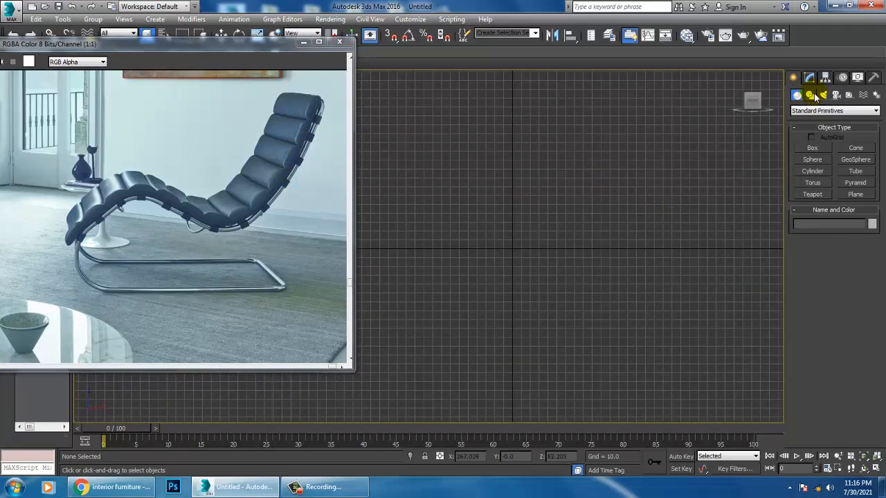
{"action": "left_click", "coordinate": [812, 95]}
{"action": "left_click", "coordinate": [814, 157]}
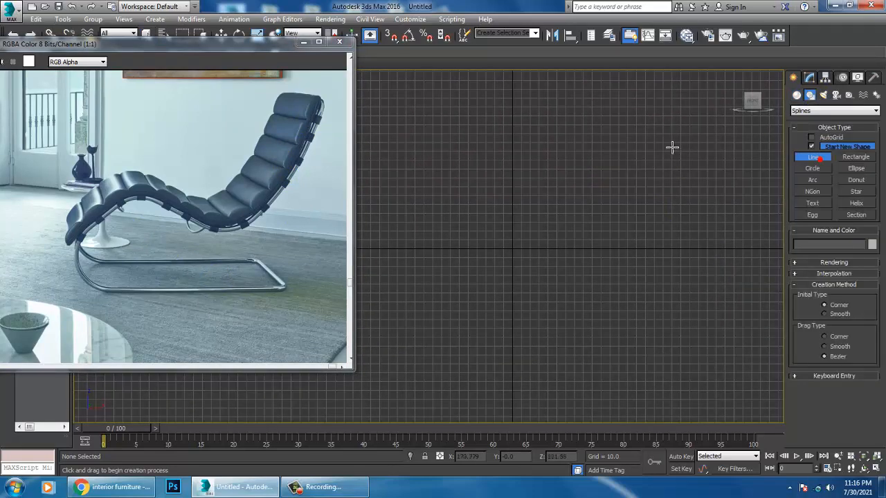
{"action": "left_click", "coordinate": [650, 96]}
{"action": "left_click_drag", "start_coordinate": [625, 225], "coordinate": [610, 245]}
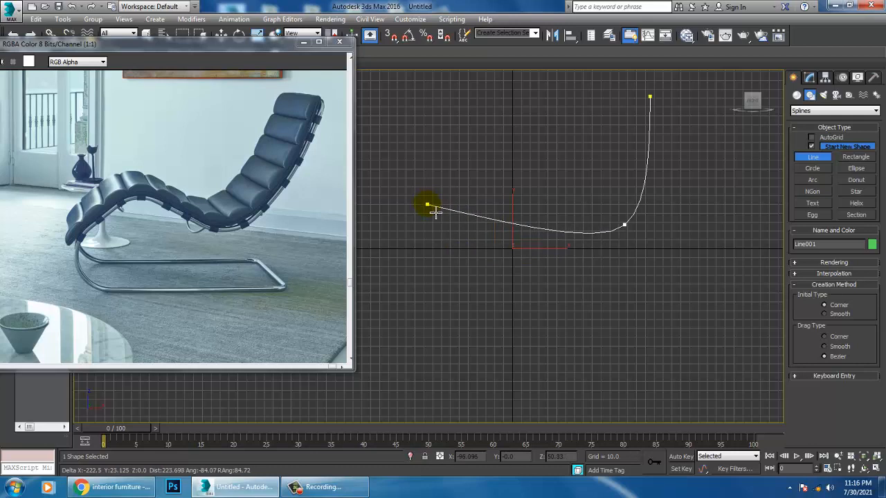
{"action": "left_click_drag", "start_coordinate": [434, 211], "coordinate": [398, 232]}
{"action": "left_click_drag", "start_coordinate": [420, 340], "coordinate": [475, 367]}
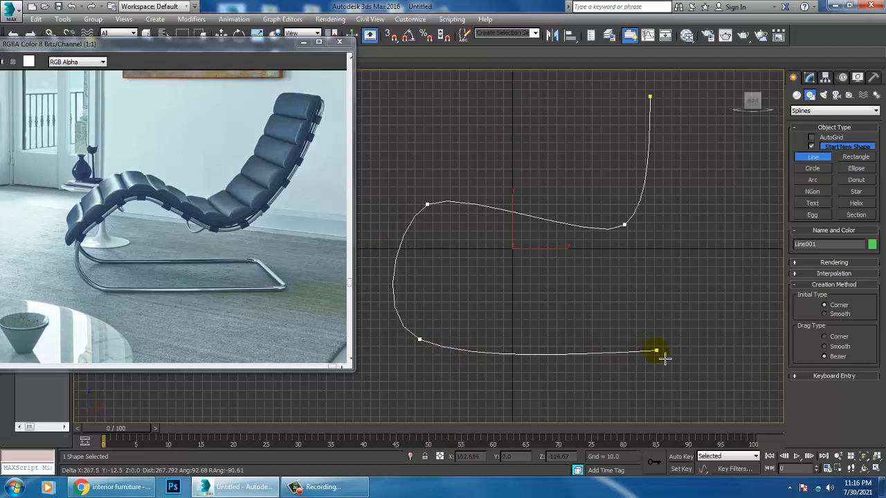
{"action": "left_click", "coordinate": [623, 354]}
{"action": "right_click", "coordinate": [630, 360]}
- Level the spline's base segment by adjusting the lower bend vertex's Bezier handle and raising the base end vertex
{"action": "middle_click_drag", "start_coordinate": [542, 322], "coordinate": [570, 293]}
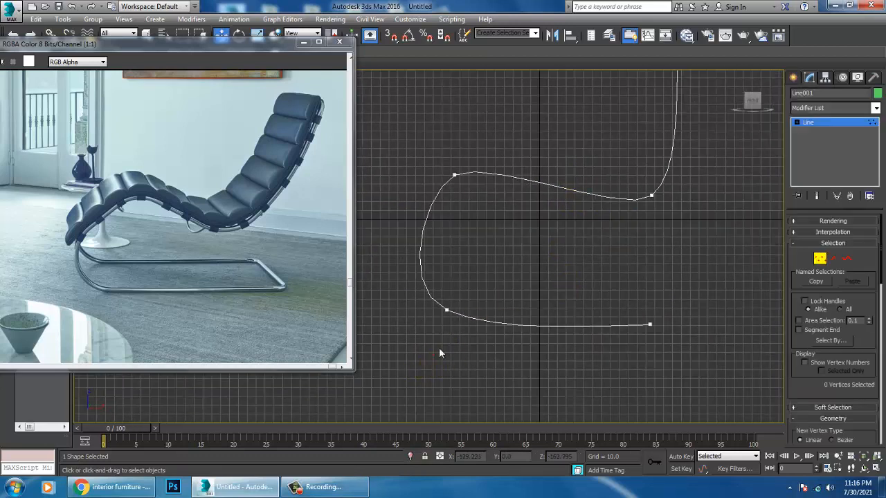
{"action": "left_click", "coordinate": [446, 310]}
{"action": "left_click_drag", "start_coordinate": [502, 340], "coordinate": [500, 325]}
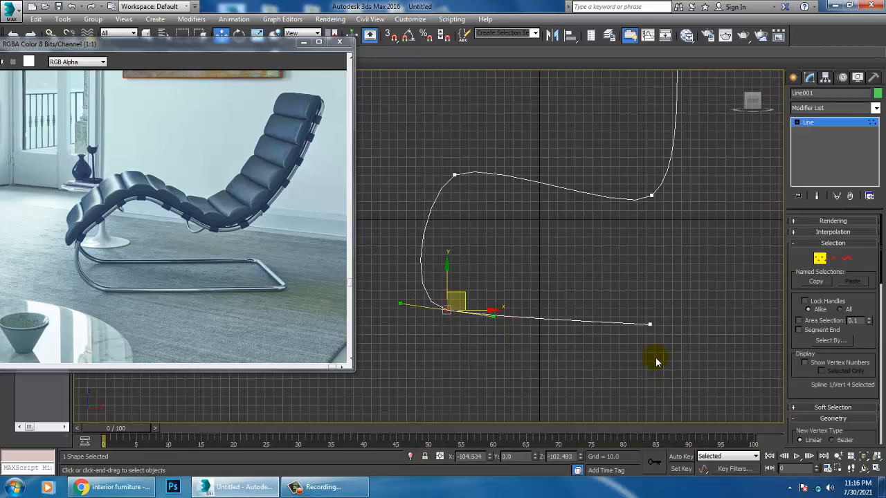
{"action": "left_click", "coordinate": [649, 324]}
{"action": "left_click_drag", "start_coordinate": [656, 294], "coordinate": [655, 312]}
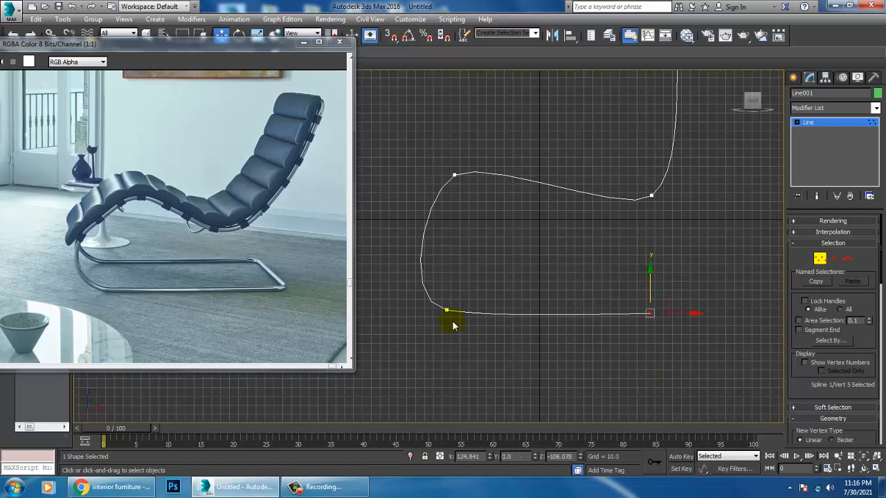
{"action": "left_click_drag", "start_coordinate": [498, 323], "coordinate": [492, 318]}
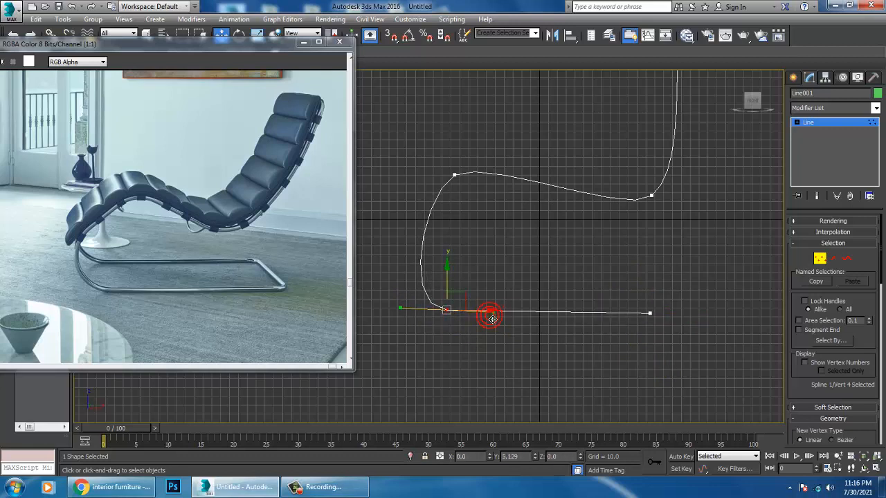
{"action": "left_click", "coordinate": [645, 306]}
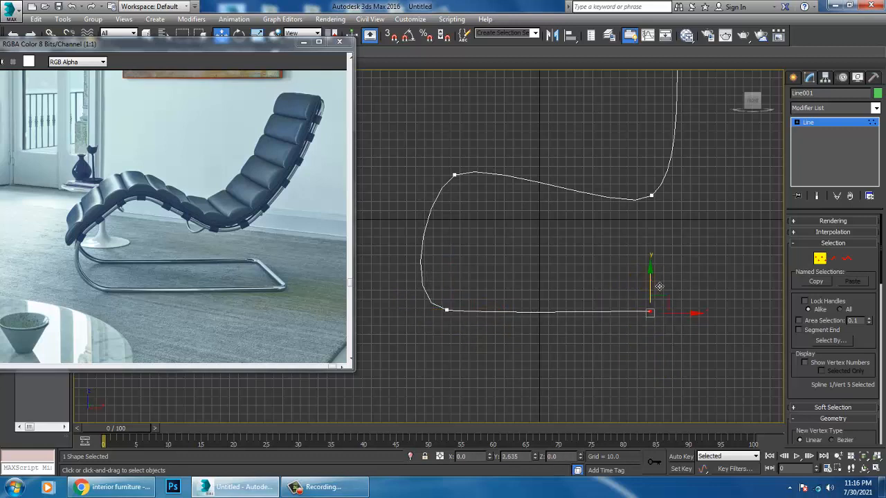
{"action": "middle_click_drag", "start_coordinate": [658, 287], "coordinate": [610, 281]}
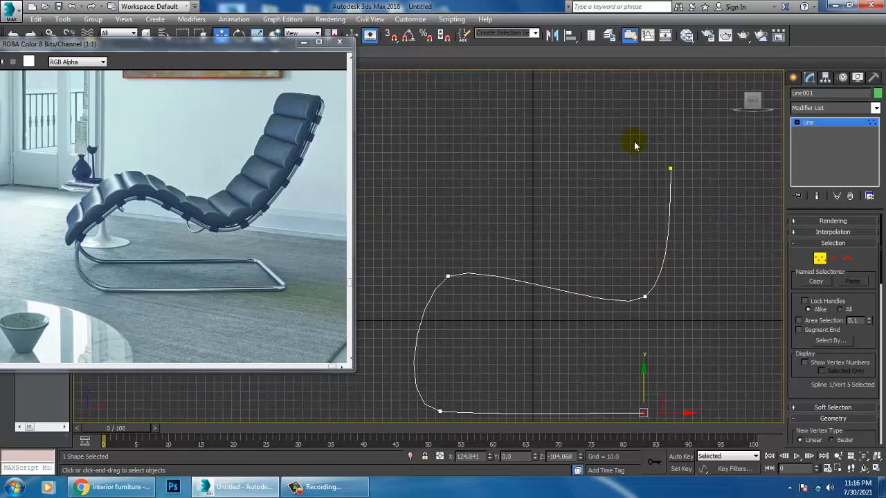
- Move the backrest's top vertex outward and shift the upper front bend vertex toward the backrest to match the reference
{"action": "left_click", "coordinate": [671, 169]}
{"action": "middle_click_drag", "start_coordinate": [683, 173], "coordinate": [637, 192]}
{"action": "left_click_drag", "start_coordinate": [651, 182], "coordinate": [671, 171]}
{"action": "middle_click_drag", "start_coordinate": [505, 330], "coordinate": [542, 273]}
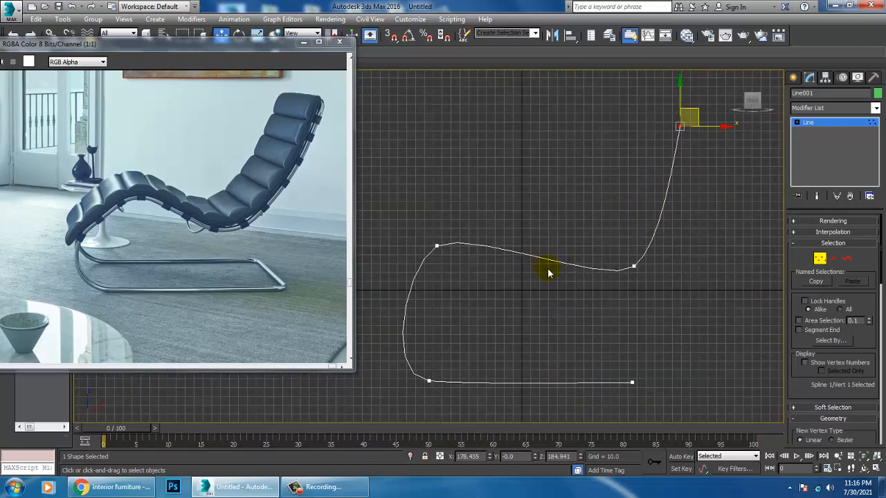
{"action": "left_click_drag", "start_coordinate": [411, 213], "coordinate": [484, 239]}
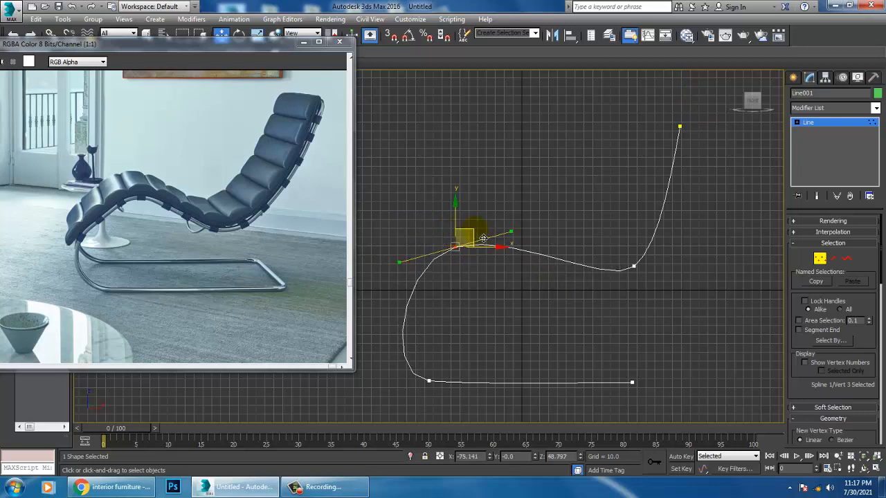
- Insert a vertex with Refine midway along the front curve between seat and base, and move it outward
{"action": "middle_click_drag", "start_coordinate": [477, 361], "coordinate": [490, 310]}
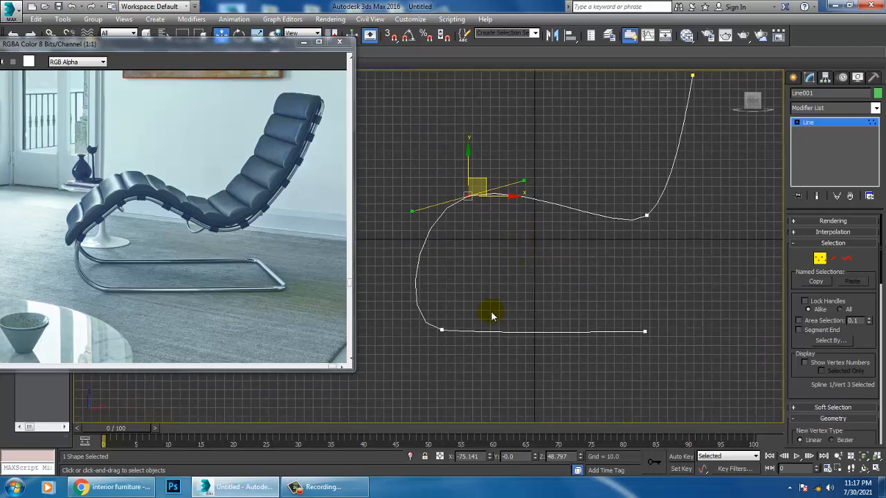
{"action": "right_click", "coordinate": [423, 272]}
{"action": "left_click", "coordinate": [410, 298]}
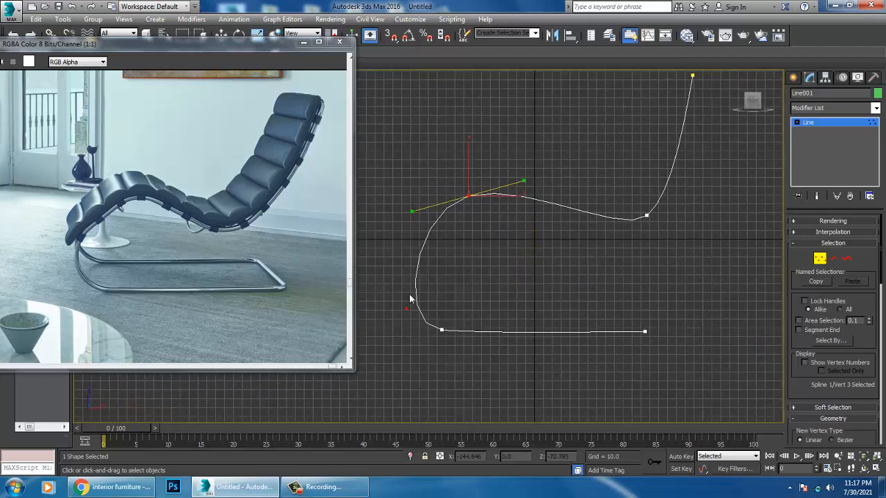
{"action": "mouse_move", "coordinate": [444, 274]}
{"action": "left_mouse_down"}
{"action": "mouse_move", "coordinate": [395, 297]}
{"action": "mouse_move", "coordinate": [448, 278]}
{"action": "mouse_move", "coordinate": [435, 277]}
{"action": "left_mouse_up"}
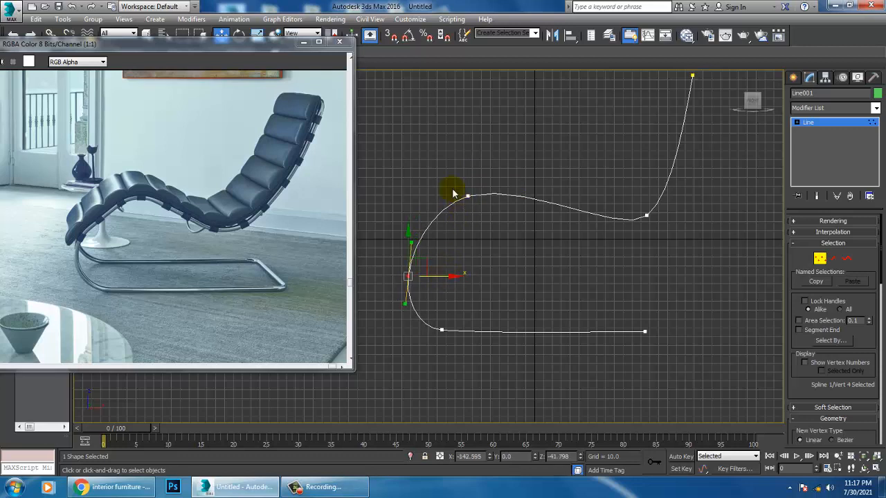
- Smooth the front curve by adjusting the upper bend's Bezier handles and moving the mid-curve vertex slightly inward
{"action": "left_click_drag", "start_coordinate": [487, 219], "coordinate": [487, 219]}
{"action": "left_click_drag", "start_coordinate": [534, 187], "coordinate": [527, 205]}
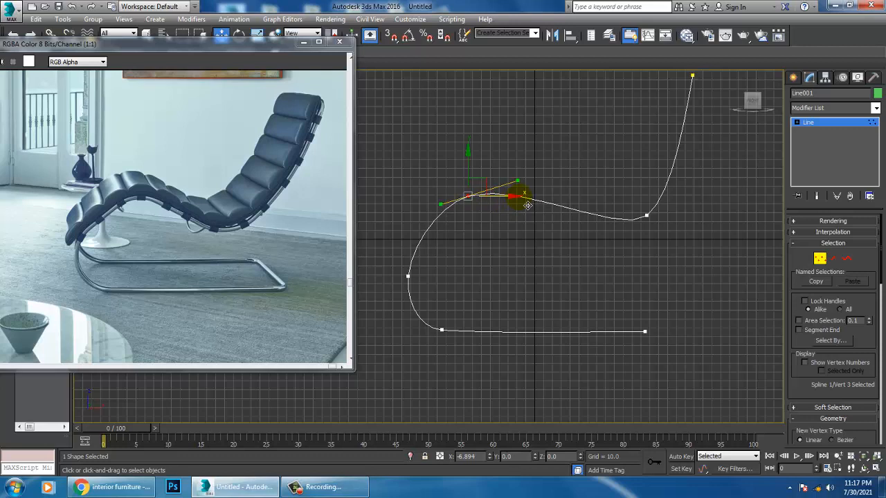
{"action": "left_click", "coordinate": [407, 276]}
{"action": "left_click_drag", "start_coordinate": [415, 281], "coordinate": [421, 303]}
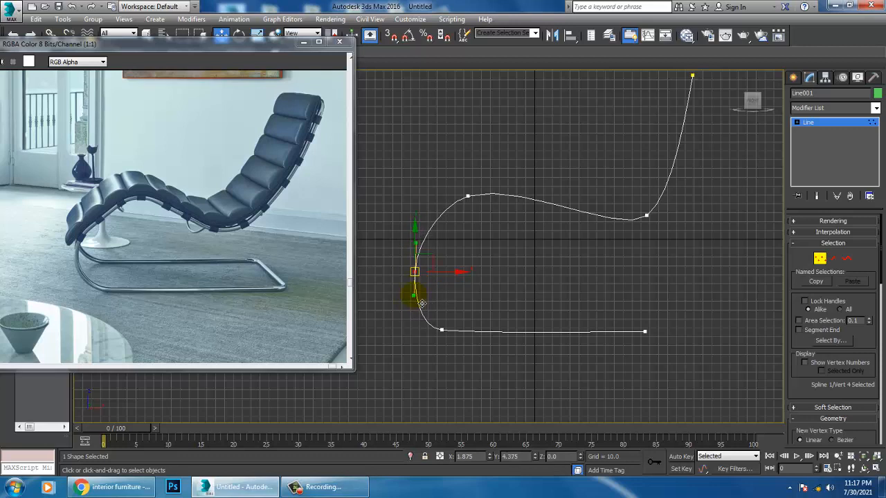
- Raise the backrest's top vertex, and use Refine to add a mid-backrest vertex shifted slightly outward
{"action": "middle_click_drag", "start_coordinate": [619, 256], "coordinate": [569, 255]}
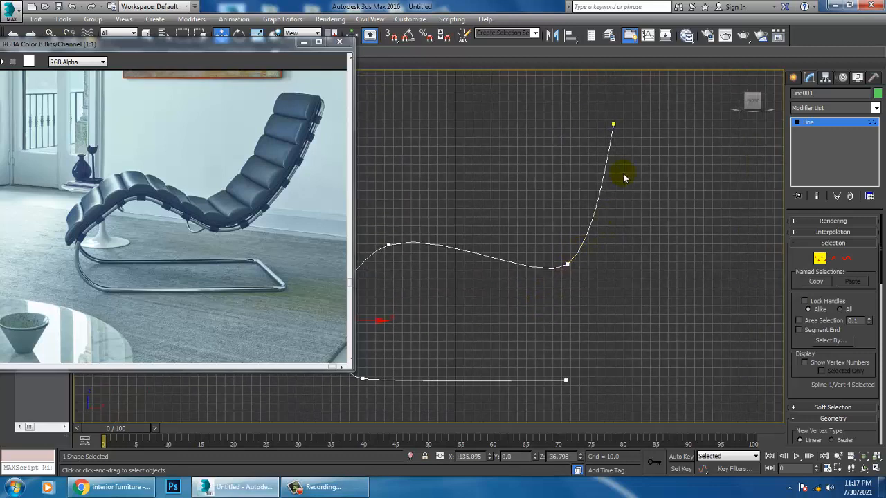
{"action": "left_click_drag", "start_coordinate": [628, 121], "coordinate": [633, 104]}
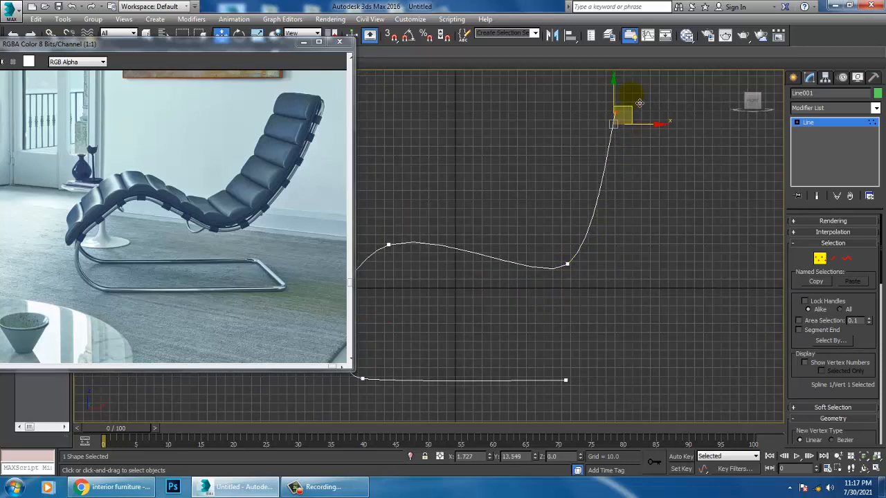
{"action": "right_click", "coordinate": [602, 178]}
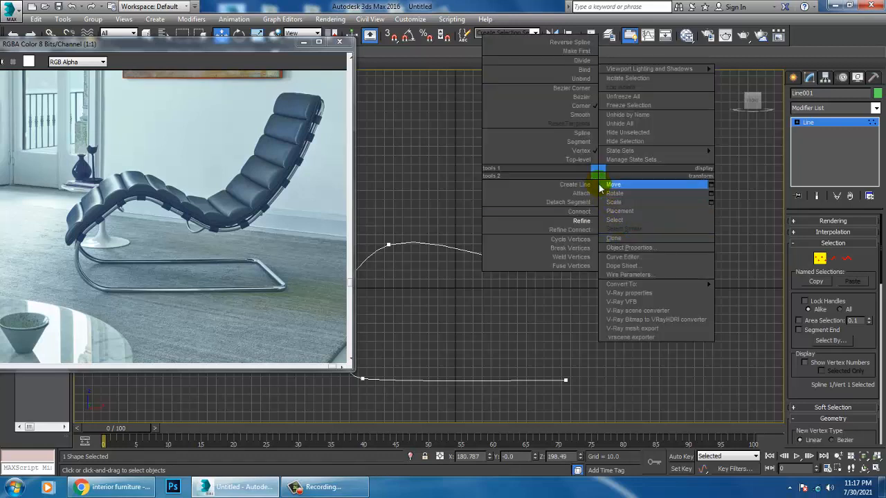
{"action": "left_click", "coordinate": [585, 220]}
{"action": "right_click", "coordinate": [627, 194]}
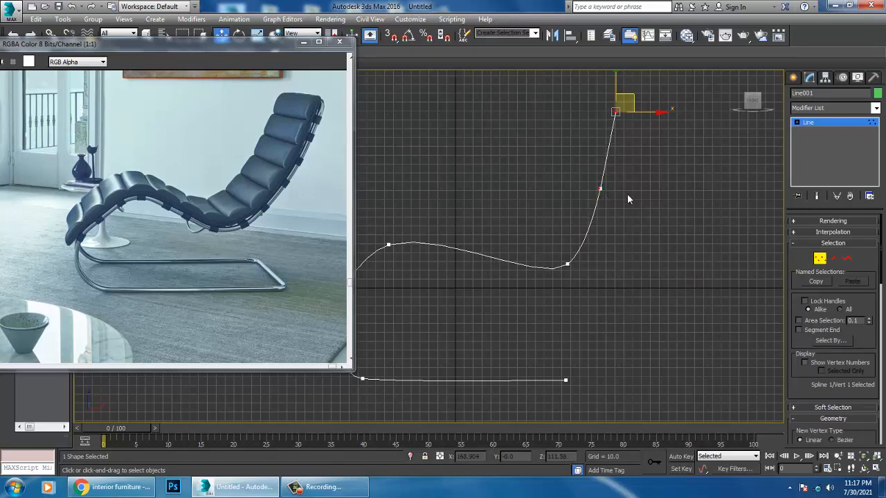
{"action": "left_click", "coordinate": [603, 185]}
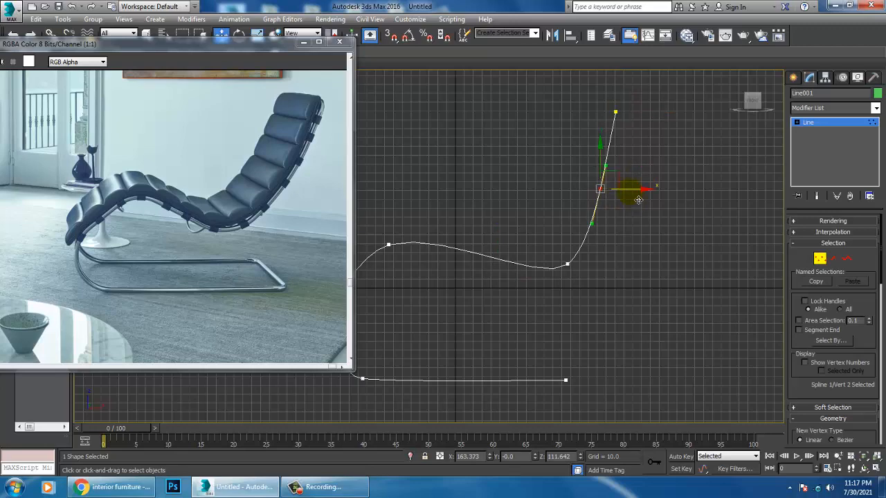
{"action": "left_click_drag", "start_coordinate": [638, 199], "coordinate": [642, 199]}
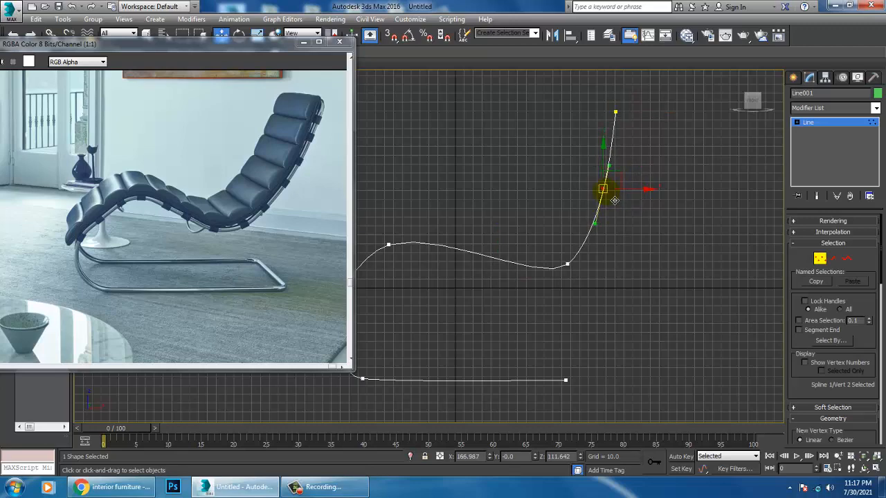
- In the Perspective view, enable viewport rendering for the whole line as a radial tube with thickness 1.87 and 12 sides
{"action": "scroll", "coordinate": [615, 200], "scroll_direction": "up", "scroll_amount": 1}
{"action": "scroll", "coordinate": [633, 211], "scroll_direction": "down", "scroll_amount": 5}
{"action": "scroll", "coordinate": [623, 215], "scroll_direction": "up", "scroll_amount": 5}
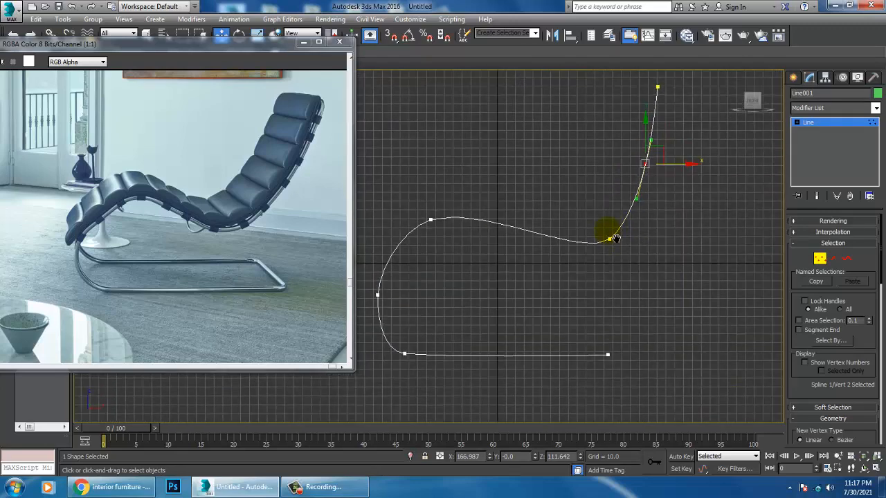
{"action": "middle_click_drag", "start_coordinate": [615, 239], "coordinate": [543, 247]}
{"action": "key", "text": "alt+w"}
{"action": "key", "text": "alt+w"}
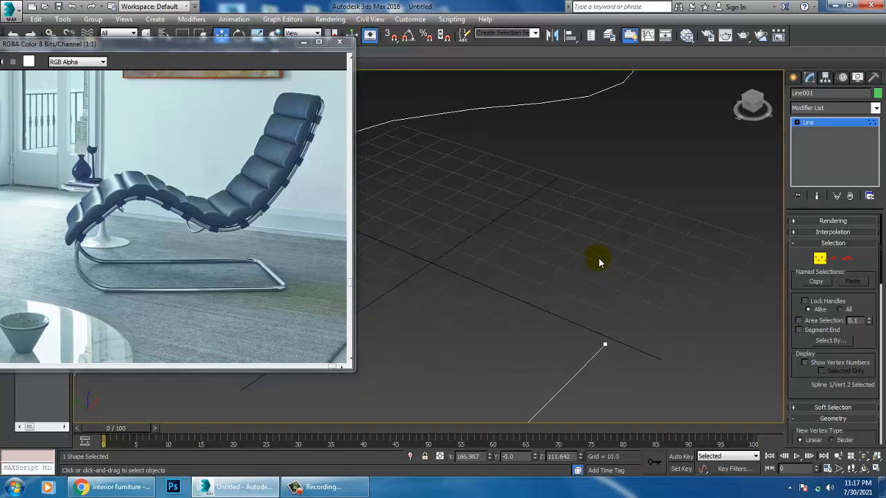
{"action": "key", "text": "z"}
{"action": "left_click", "coordinate": [793, 78]}
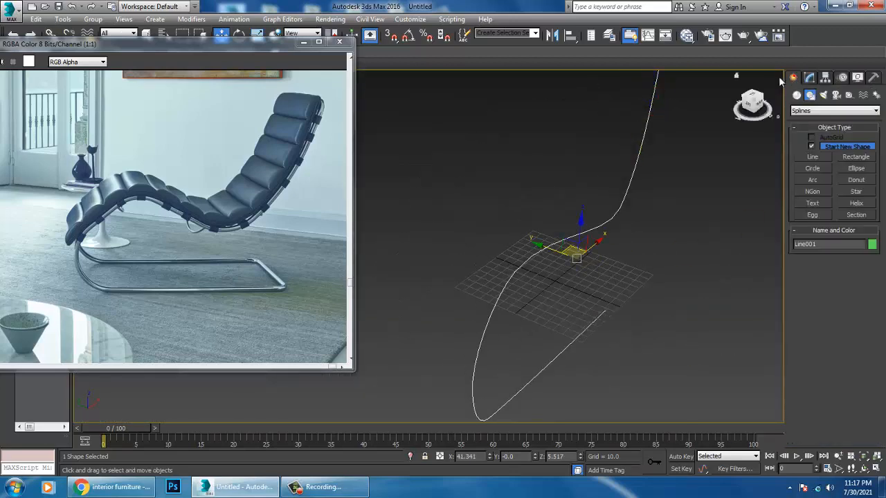
{"action": "left_click", "coordinate": [809, 78]}
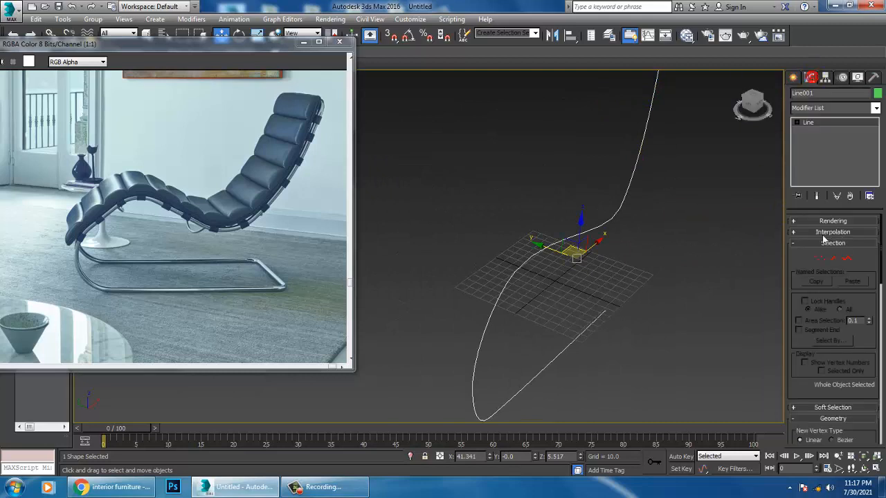
{"action": "left_click", "coordinate": [802, 223]}
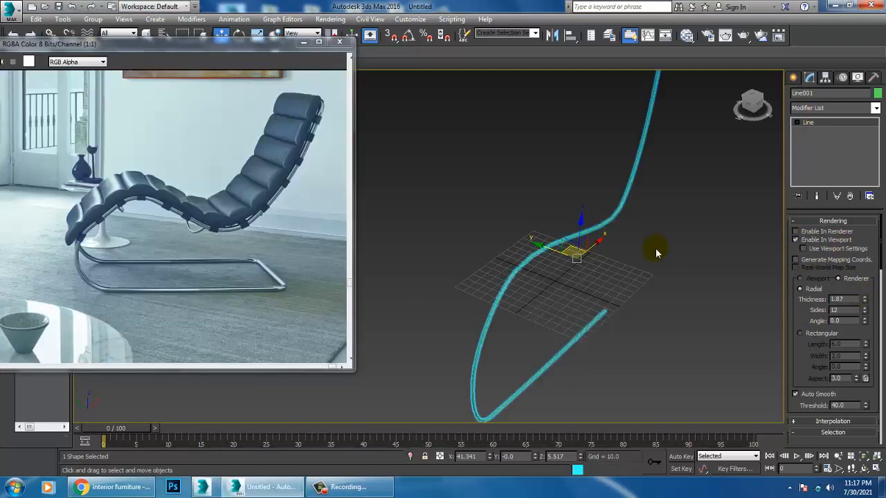
- Increase the frame line's radial thickness to about 8.88 for a heavier tube
{"action": "middle_click_drag", "start_coordinate": [622, 277], "coordinate": [642, 282], "text": "alt"}
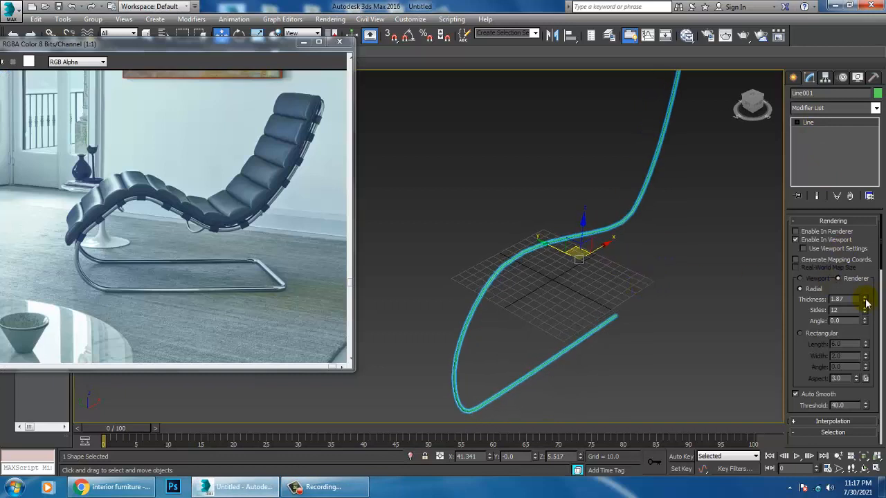
{"action": "left_click_drag", "start_coordinate": [865, 303], "coordinate": [807, 95]}
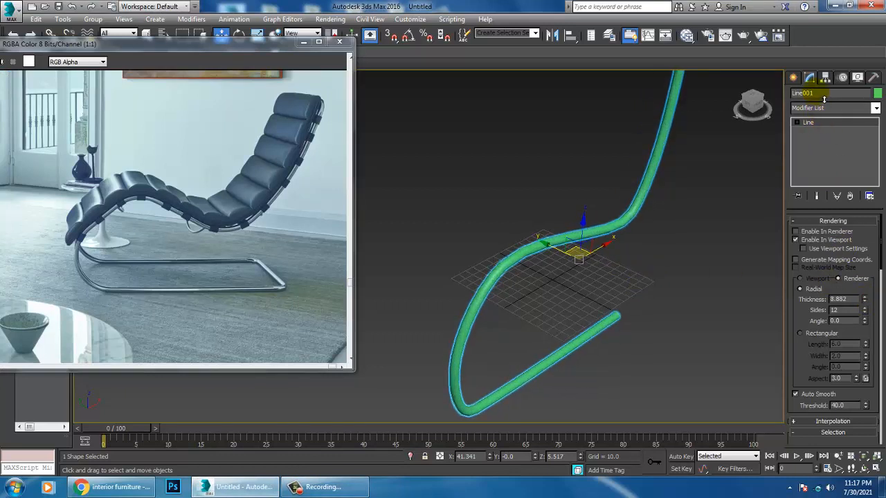
{"action": "middle_click_drag", "start_coordinate": [623, 278], "coordinate": [665, 291], "text": "alt"}
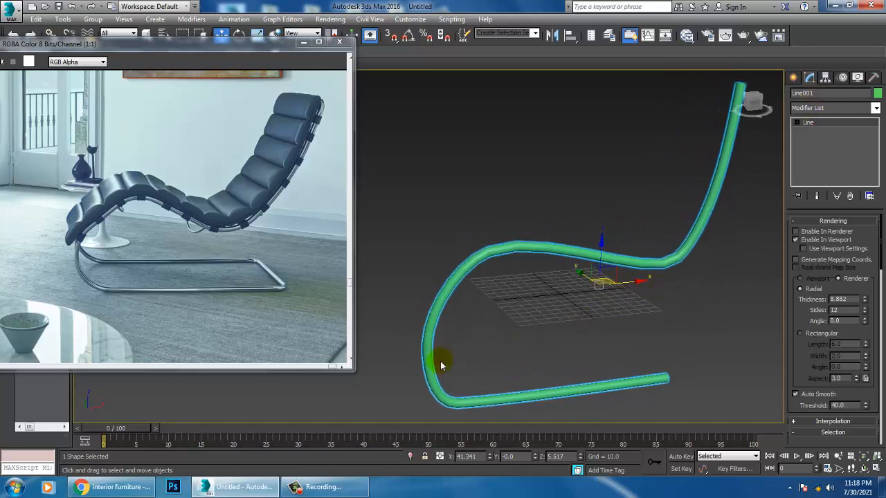
- Save the scene to the Desktop as chairr in 3ds Max format
{"action": "left_click", "coordinate": [11, 13]}
{"action": "left_click", "coordinate": [29, 110]}
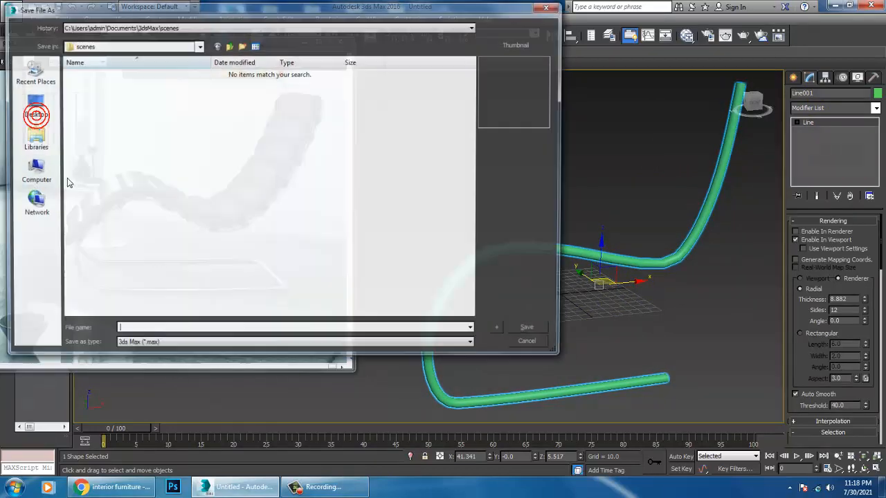
{"action": "left_click", "coordinate": [26, 116]}
{"action": "type", "text": "ch"}
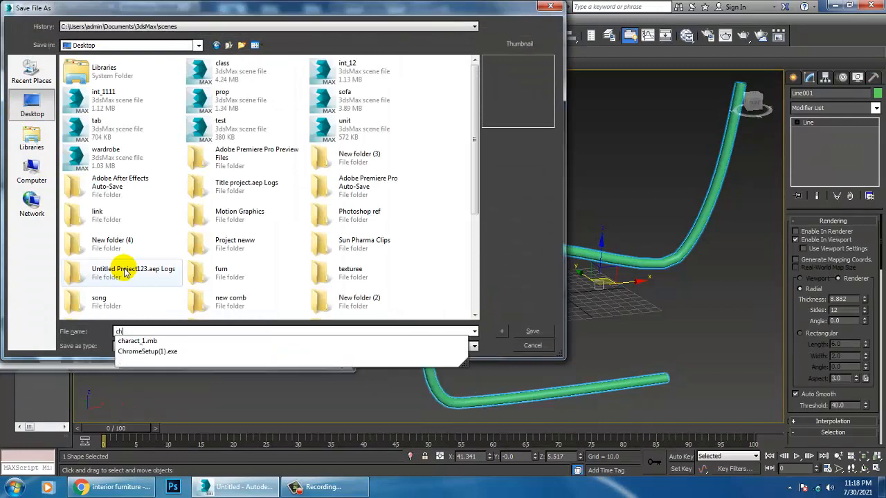
{"action": "type", "text": "airr"}
{"action": "key", "text": "Return"}
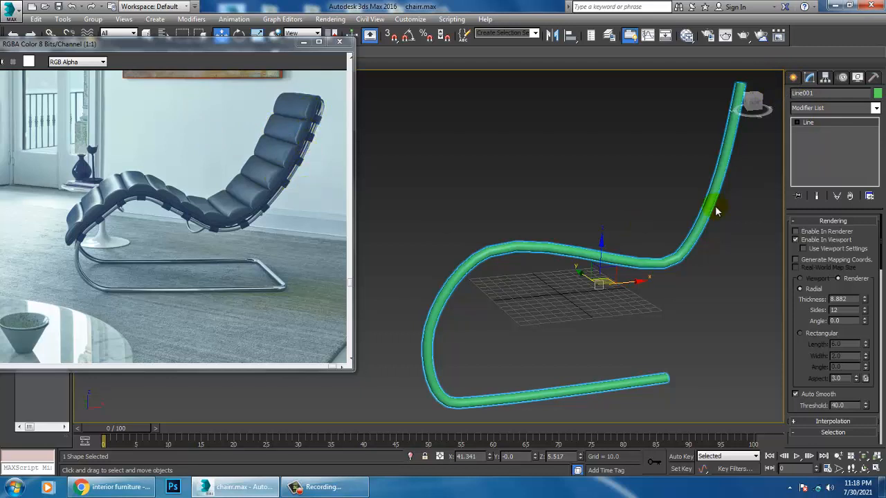
- Create an Extended Primitives ChamferBox beside the tube, about 121 long, 30 wide and 10 high with a fillet of about 2.7
{"action": "left_click", "coordinate": [793, 77]}
{"action": "middle_click_drag", "start_coordinate": [565, 228], "coordinate": [599, 234], "text": "alt"}
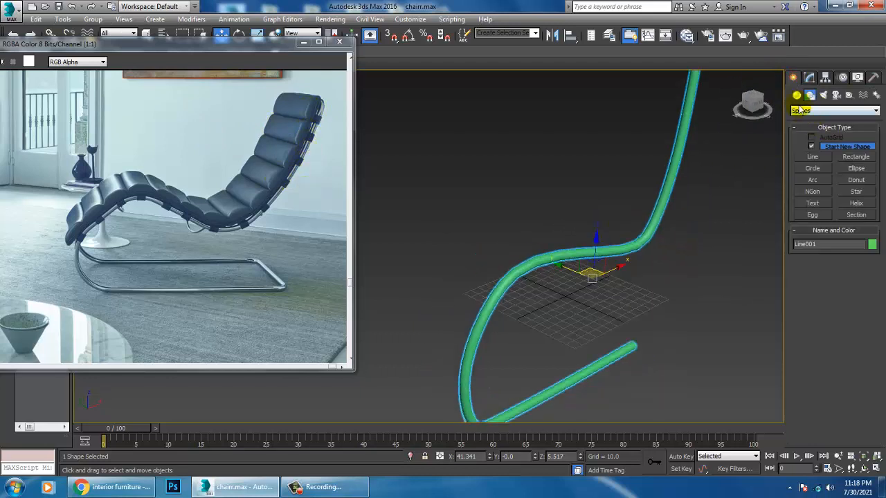
{"action": "left_click", "coordinate": [796, 95]}
{"action": "left_click", "coordinate": [812, 148]}
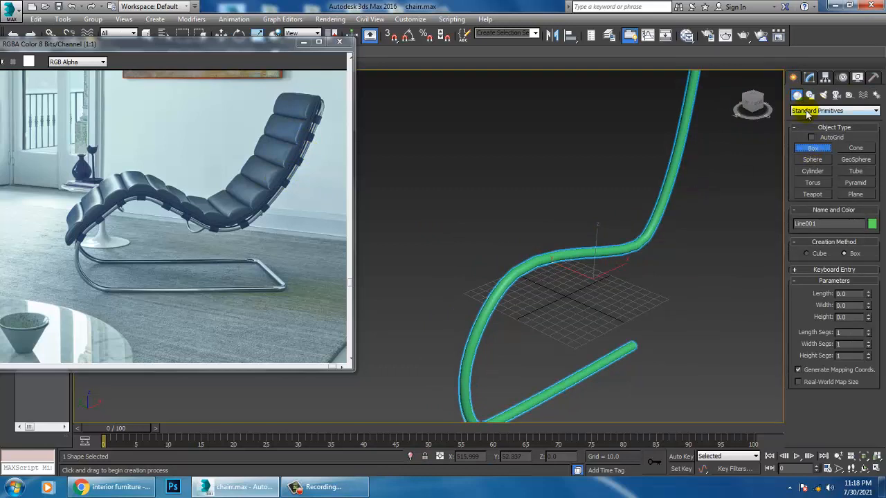
{"action": "left_click", "coordinate": [806, 112]}
{"action": "left_click", "coordinate": [819, 129]}
{"action": "left_click", "coordinate": [813, 159]}
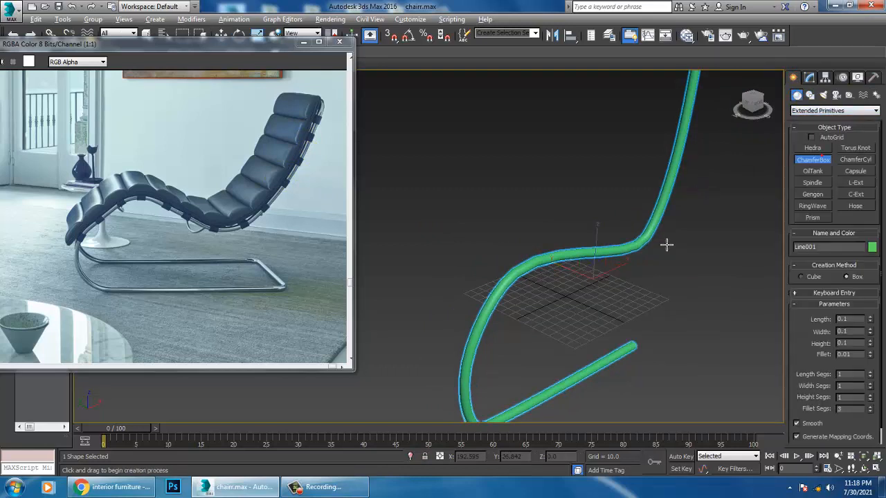
{"action": "middle_click_drag", "start_coordinate": [666, 245], "coordinate": [526, 313], "text": "alt"}
{"action": "left_click_drag", "start_coordinate": [522, 275], "coordinate": [639, 292]}
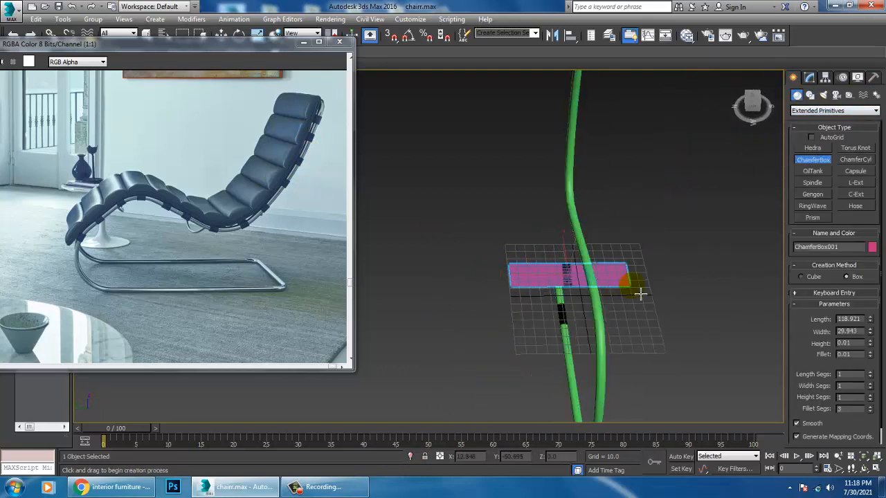
{"action": "left_click", "coordinate": [639, 279]}
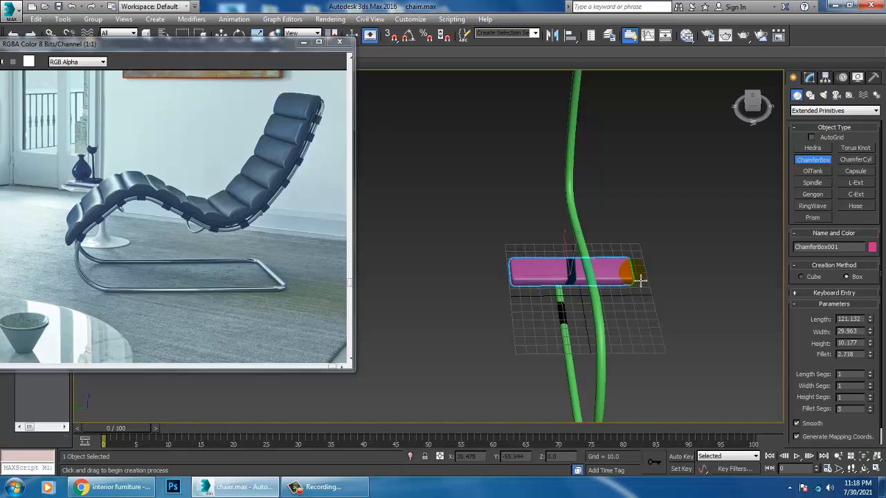
- Show edged faces in the viewport and convert the chamfer box to an Editable Poly
{"action": "middle_click_drag", "start_coordinate": [639, 279], "coordinate": [563, 307], "text": "alt"}
{"action": "key", "text": "w"}
{"action": "scroll", "coordinate": [578, 284], "scroll_direction": "up", "scroll_amount": 3}
{"action": "scroll", "coordinate": [581, 294], "scroll_direction": "up", "scroll_amount": 4}
{"action": "key", "text": "F4"}
{"action": "right_click", "coordinate": [570, 279]}
{"action": "mouse_move", "coordinate": [615, 387]}
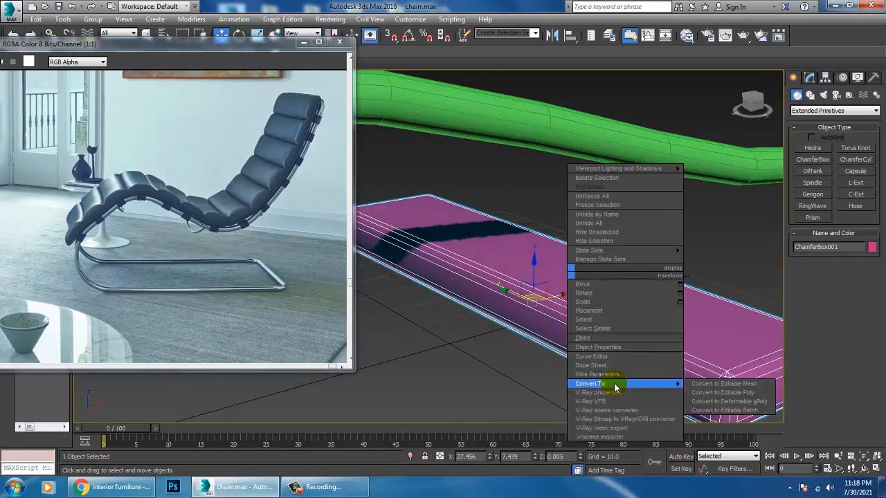
{"action": "left_click", "coordinate": [726, 392]}
{"action": "middle_click_drag", "start_coordinate": [640, 304], "coordinate": [619, 312], "text": "alt"}
{"action": "scroll", "coordinate": [618, 308], "scroll_direction": "down", "scroll_amount": 4}
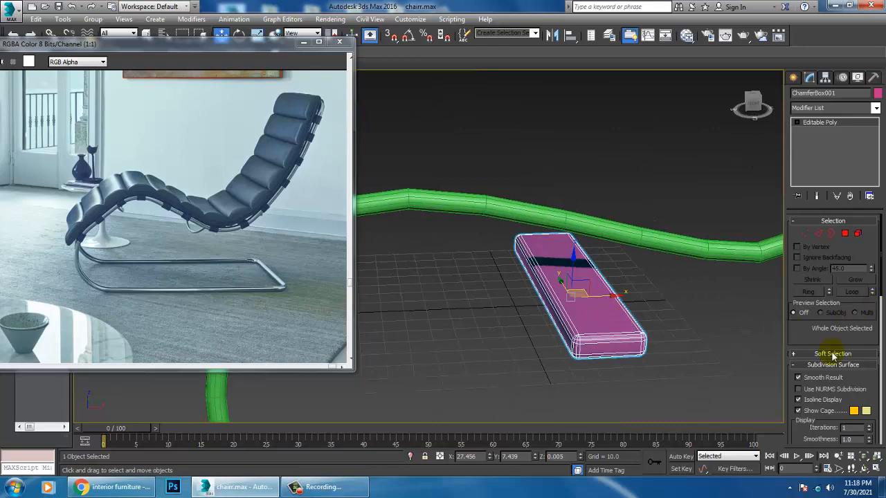
- Select the box's long edges and connect them with 13 segments
{"action": "left_click", "coordinate": [818, 234]}
{"action": "middle_click_drag", "start_coordinate": [553, 277], "coordinate": [520, 211], "text": "alt"}
{"action": "left_click_drag", "start_coordinate": [521, 211], "coordinate": [551, 407]}
{"action": "scroll", "coordinate": [833, 343], "scroll_direction": "down", "scroll_amount": 4}
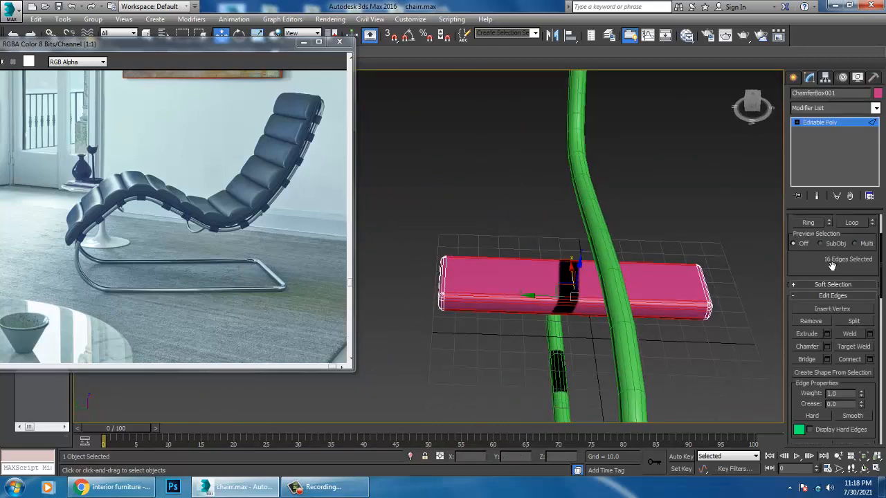
{"action": "left_click", "coordinate": [869, 354]}
{"action": "left_click_drag", "start_coordinate": [435, 253], "coordinate": [432, 238]}
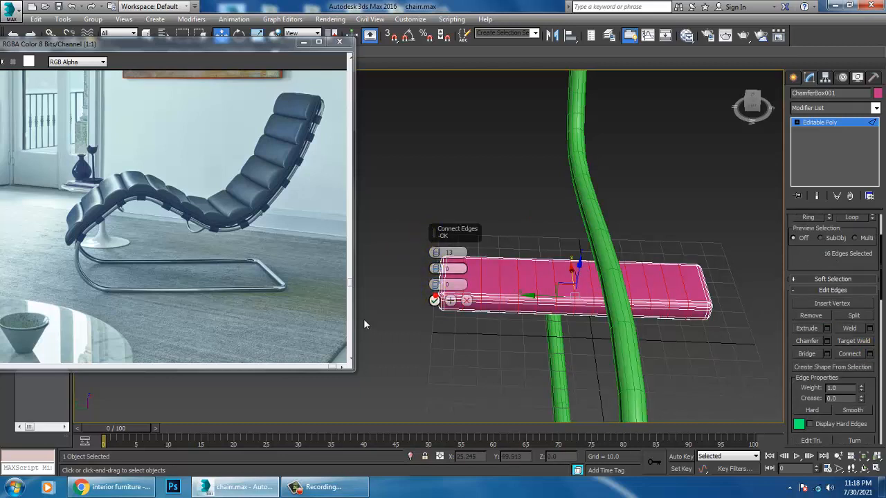
{"action": "left_click", "coordinate": [434, 301]}
- Select the ring of edges across the box's width and connect them with 4 segments
{"action": "left_click", "coordinate": [530, 283]}
{"action": "middle_click_drag", "start_coordinate": [531, 283], "coordinate": [459, 307], "text": "alt"}
{"action": "left_click", "coordinate": [467, 312]}
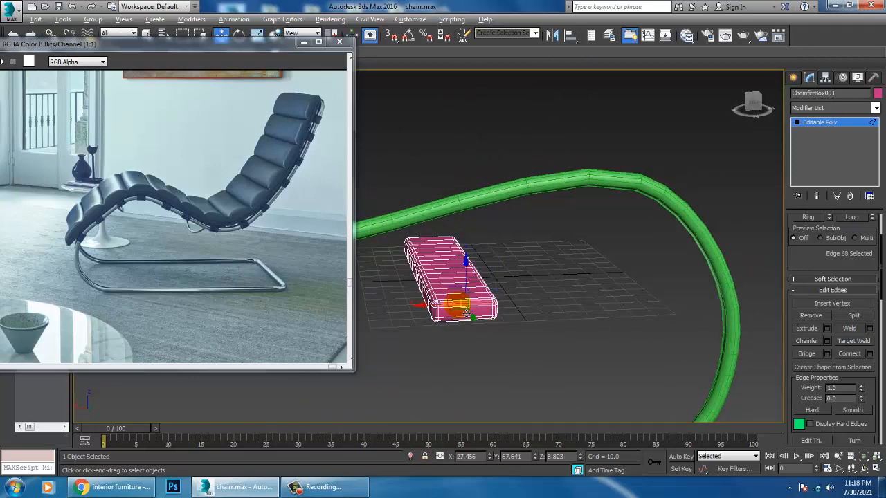
{"action": "double_click", "coordinate": [467, 313]}
{"action": "left_click", "coordinate": [870, 353]}
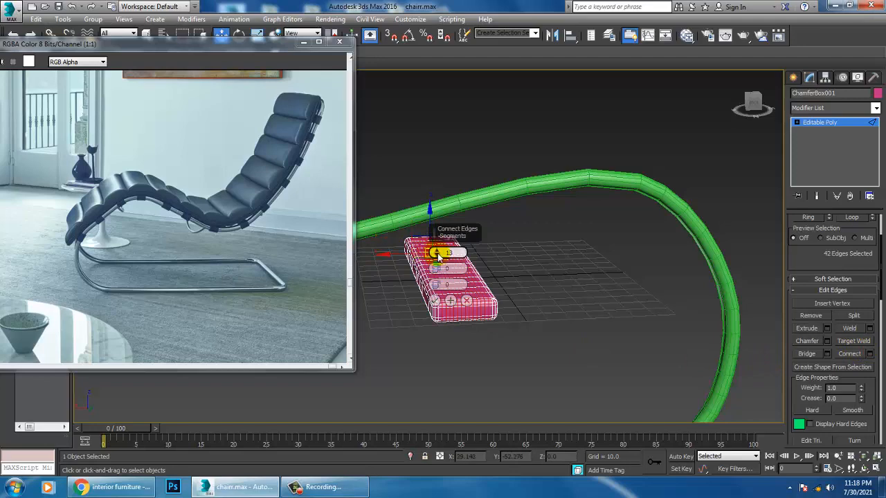
{"action": "left_click_drag", "start_coordinate": [441, 269], "coordinate": [445, 274]}
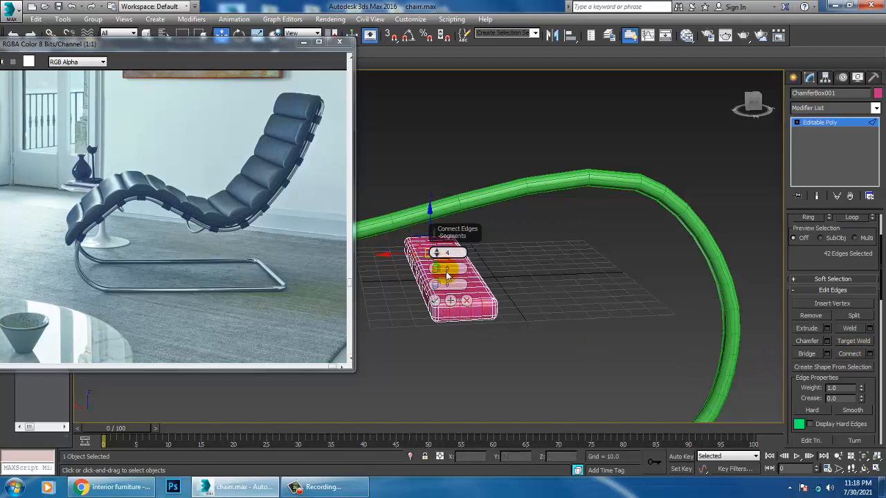
{"action": "left_click", "coordinate": [435, 300]}
{"action": "middle_click_drag", "start_coordinate": [560, 280], "coordinate": [602, 263], "text": "alt"}
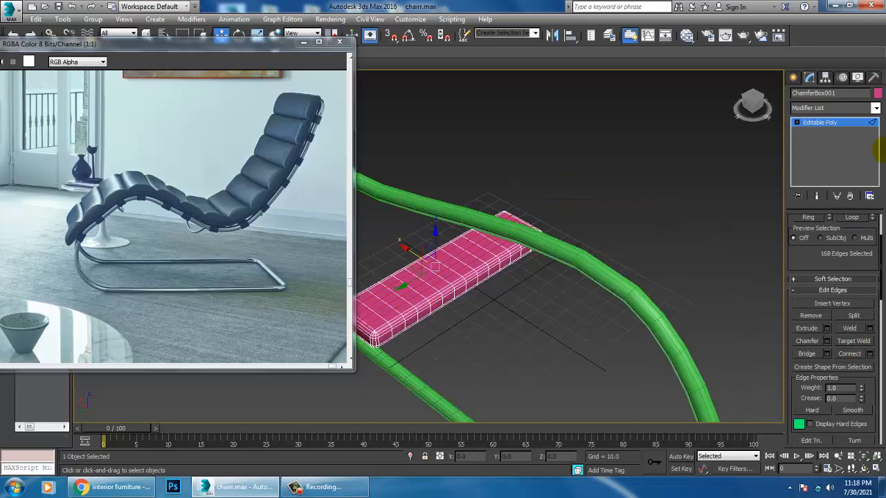
- Leave edge editing and apply an FFD(box) 4x4x4 modifier to the cushion box
{"action": "left_click", "coordinate": [841, 124]}
{"action": "left_click", "coordinate": [839, 108]}
{"action": "key", "text": "f"}
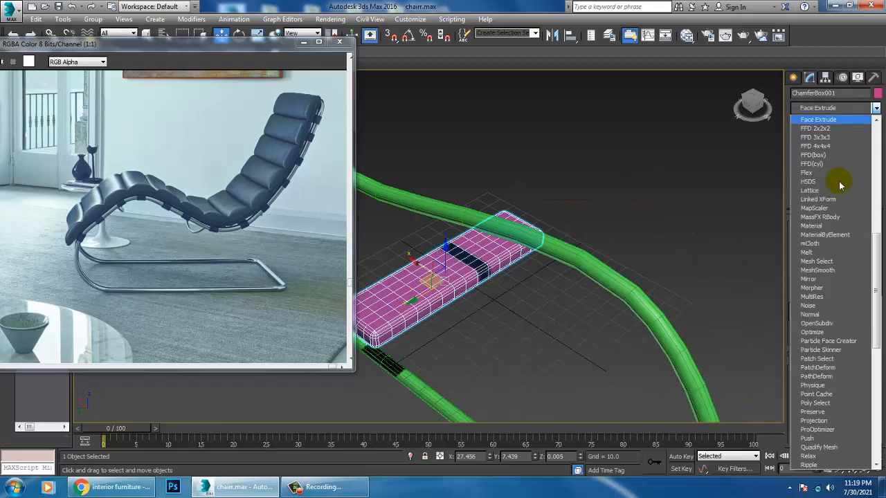
{"action": "left_click", "coordinate": [814, 155]}
{"action": "scroll", "coordinate": [522, 276], "scroll_direction": "up", "scroll_amount": 3}
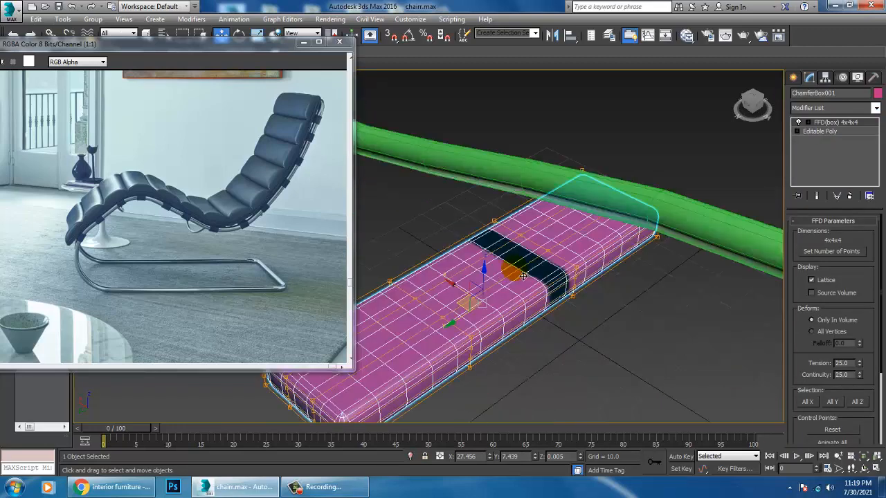
{"action": "middle_click_drag", "start_coordinate": [523, 276], "coordinate": [554, 252], "text": "alt"}
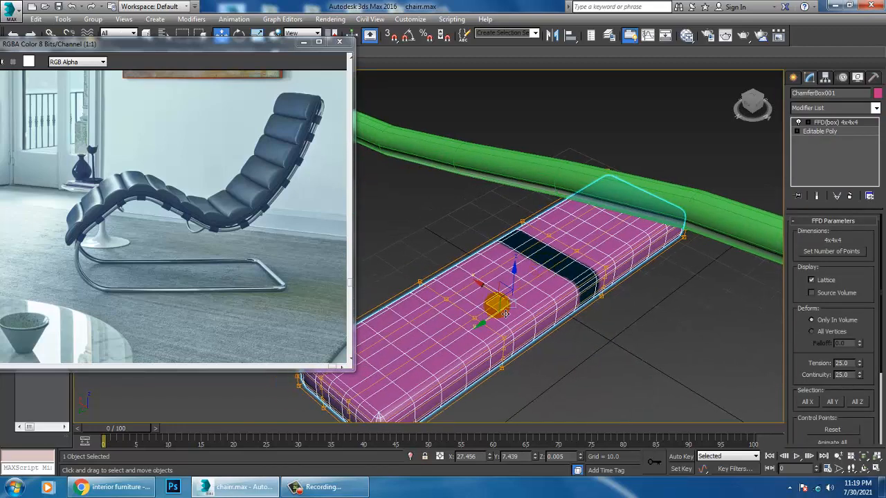
- Raise the FFD control points along the middle of the cushion's upper face to give it a puffed shape
{"action": "left_click", "coordinate": [564, 240]}
{"action": "left_click", "coordinate": [579, 254], "text": "ctrl"}
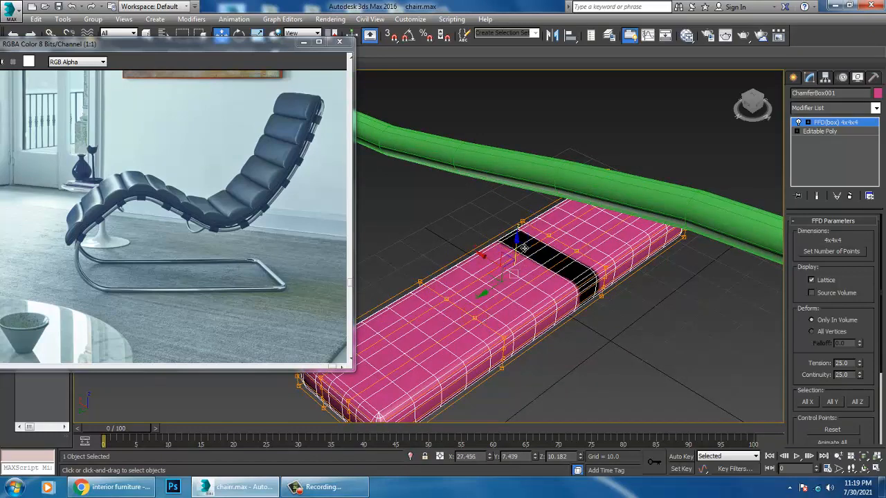
{"action": "left_click_drag", "start_coordinate": [524, 247], "coordinate": [523, 233]}
{"action": "middle_click_drag", "start_coordinate": [537, 258], "coordinate": [530, 280], "text": "alt"}
{"action": "left_click", "coordinate": [844, 122]}
{"action": "scroll", "coordinate": [559, 287], "scroll_direction": "down", "scroll_amount": 5}
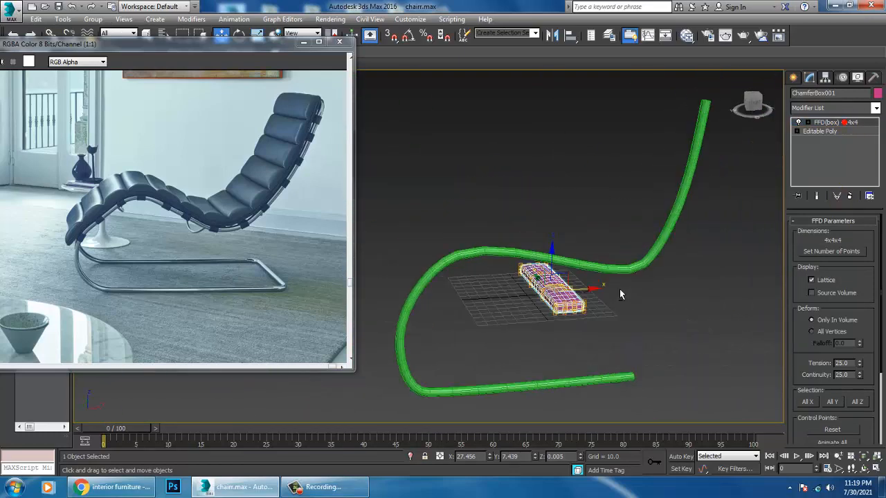
- Turn off viewport rendering for the frame line so it displays as a plain spline
{"action": "middle_click_drag", "start_coordinate": [619, 290], "coordinate": [612, 297], "text": "alt"}
{"action": "left_click", "coordinate": [628, 293]}
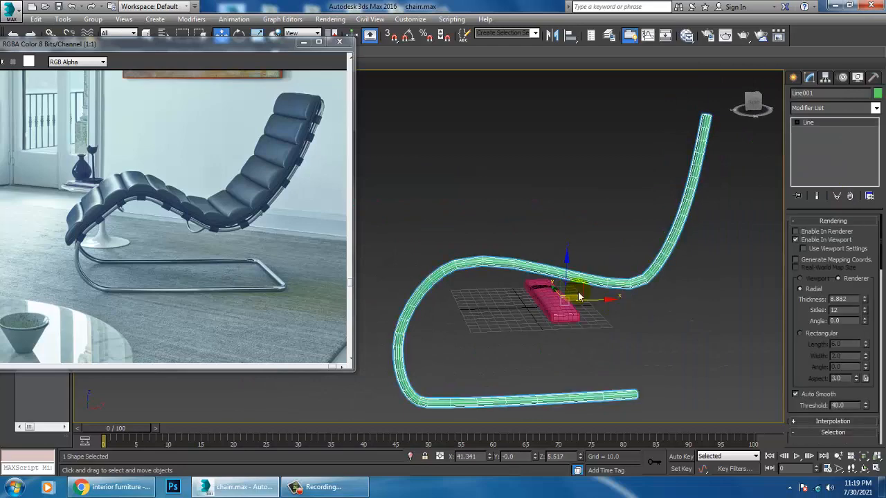
{"action": "left_click", "coordinate": [795, 239]}
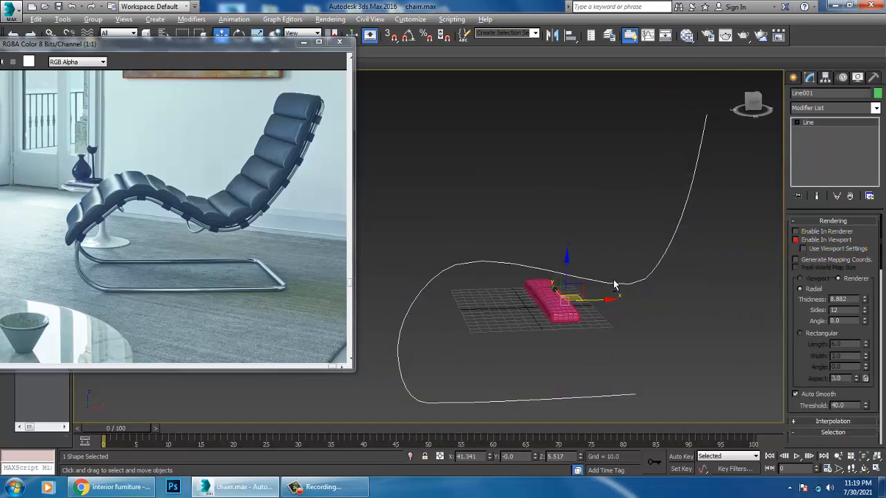
- Select the cushion, switch to the maximized Front view and convert it to an Editable Poly to collapse the FFD deformation
{"action": "left_click", "coordinate": [577, 310]}
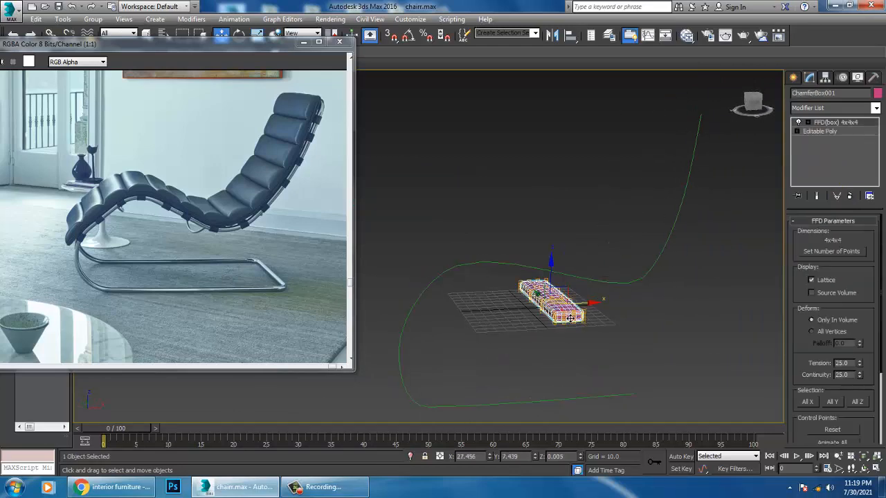
{"action": "key", "text": "alt+w"}
{"action": "middle_click", "coordinate": [613, 189]}
{"action": "key", "text": "alt+w"}
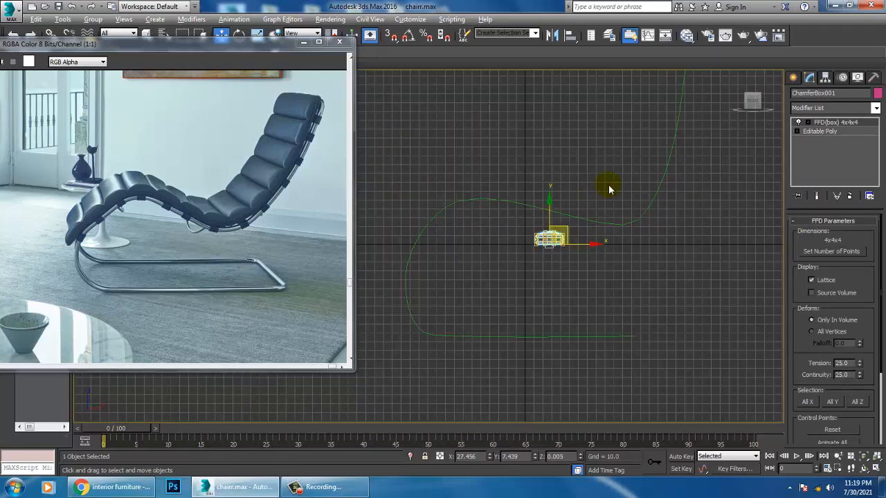
{"action": "right_click", "coordinate": [566, 270]}
{"action": "mouse_move", "coordinate": [625, 380]}
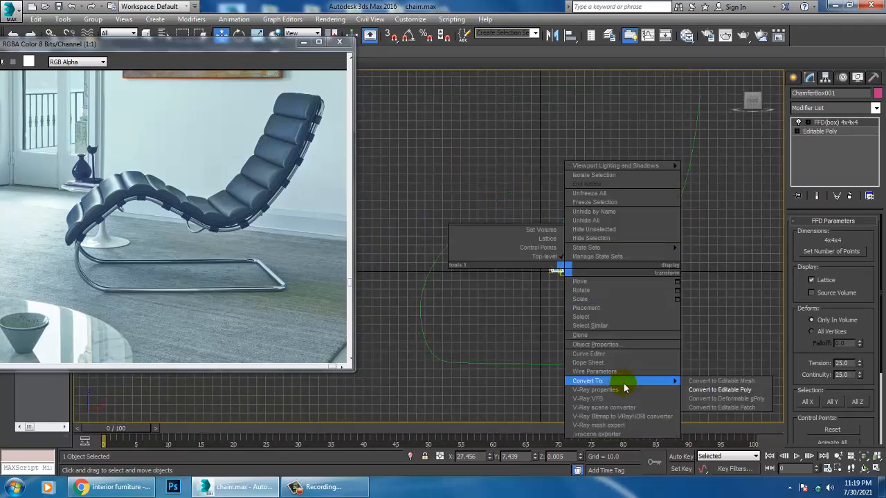
{"action": "left_click", "coordinate": [734, 392]}
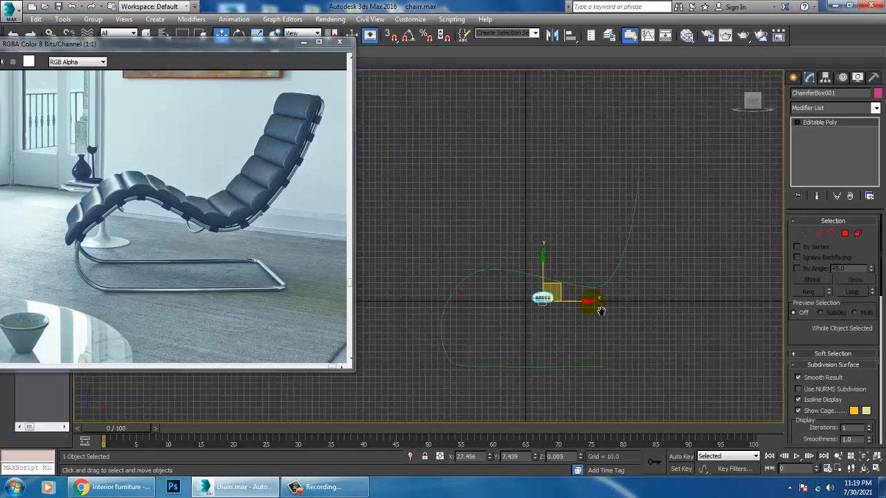
- In the Perspective view, clone the frame spline about 52 units along the Y axis
{"action": "scroll", "coordinate": [559, 302], "scroll_direction": "up", "scroll_amount": 2}
{"action": "middle_click_drag", "start_coordinate": [559, 303], "coordinate": [574, 302]}
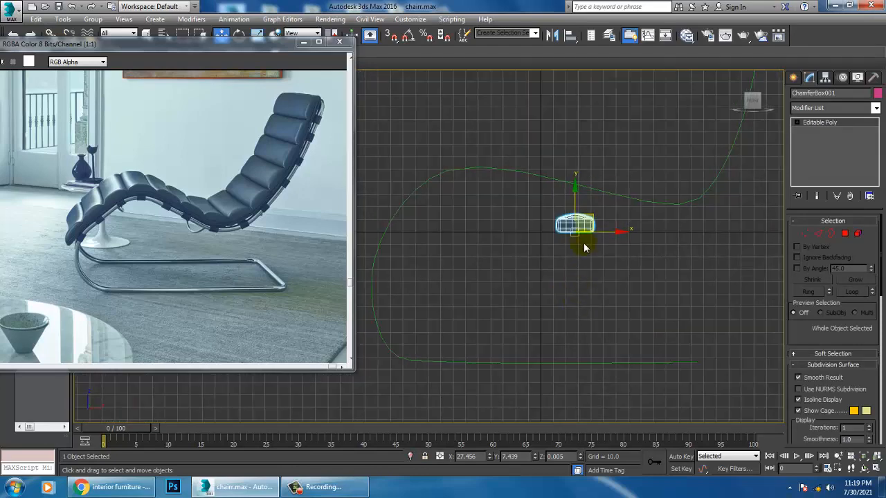
{"action": "scroll", "coordinate": [595, 273], "scroll_direction": "down", "scroll_amount": 3}
{"action": "key", "text": "alt+w"}
{"action": "key", "text": "alt+w"}
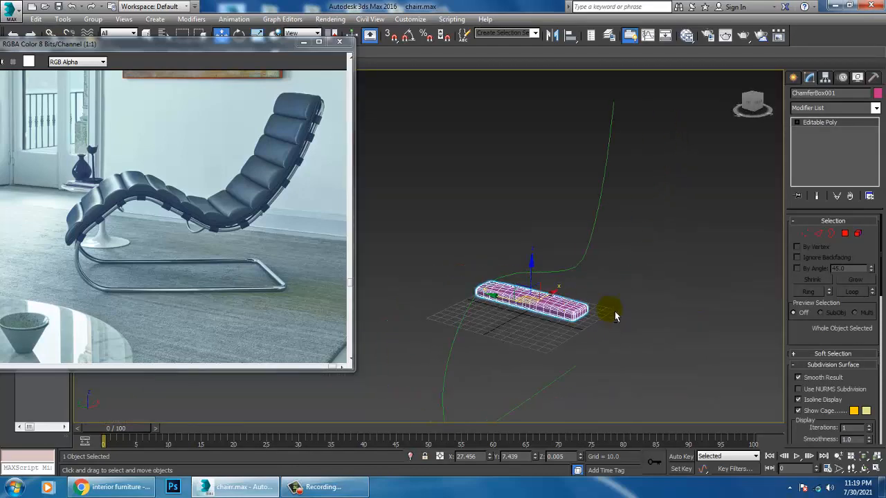
{"action": "middle_click_drag", "start_coordinate": [615, 316], "coordinate": [592, 244], "text": "alt"}
{"action": "left_click", "coordinate": [595, 245]}
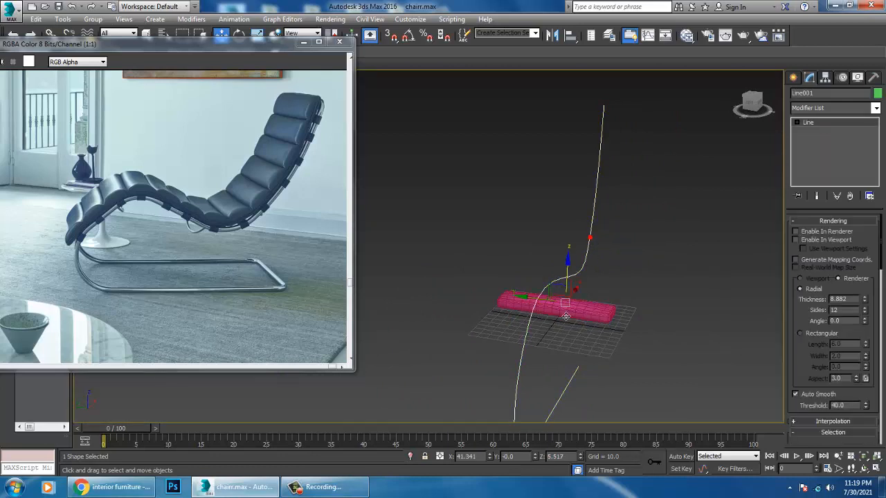
{"action": "left_click_drag", "start_coordinate": [544, 306], "coordinate": [500, 306], "text": "shift"}
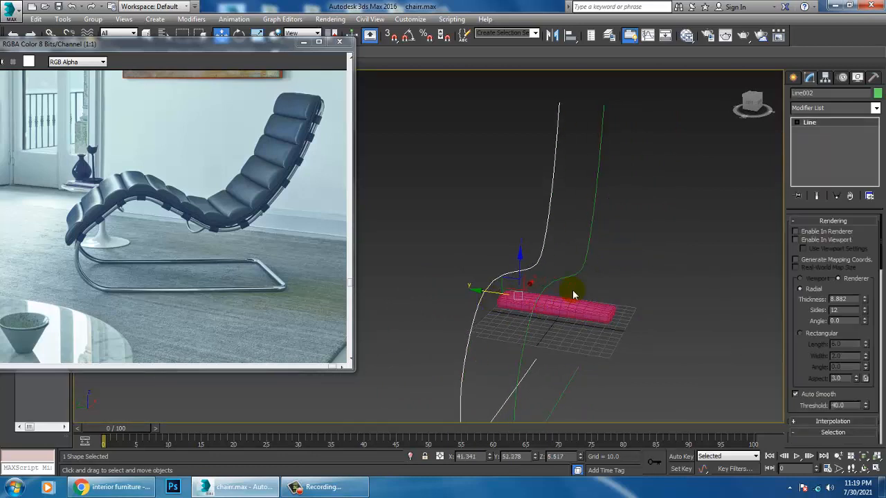
{"action": "left_click", "coordinate": [443, 290]}
{"action": "middle_click_drag", "start_coordinate": [608, 287], "coordinate": [547, 264], "text": "alt"}
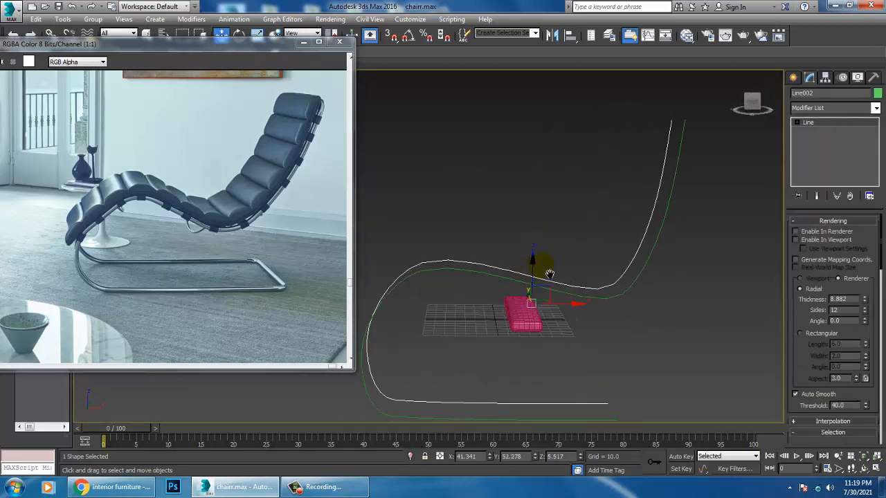
- Delete the floor segment and the lower bend segment of the cloned frame spline, keeping only the seat and backrest profile
{"action": "key", "text": "alt+w"}
{"action": "key", "text": "alt+w"}
{"action": "key", "text": "p"}
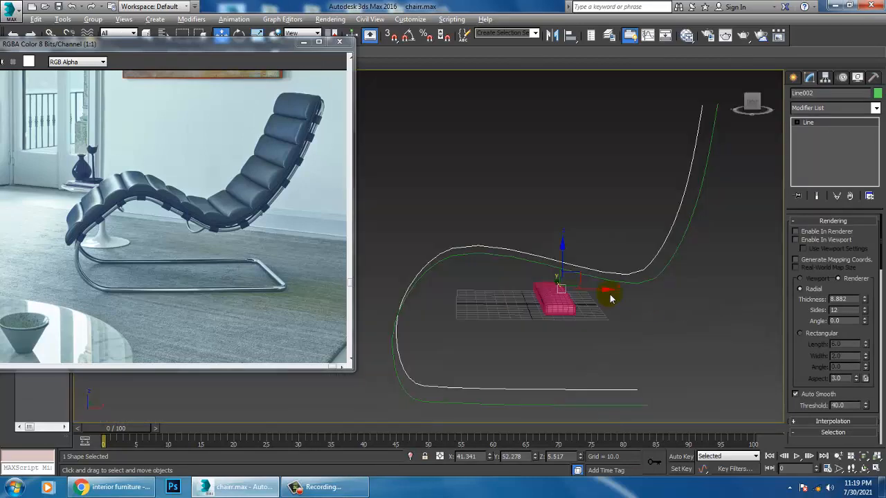
{"action": "middle_click_drag", "start_coordinate": [604, 292], "coordinate": [745, 145], "text": "alt"}
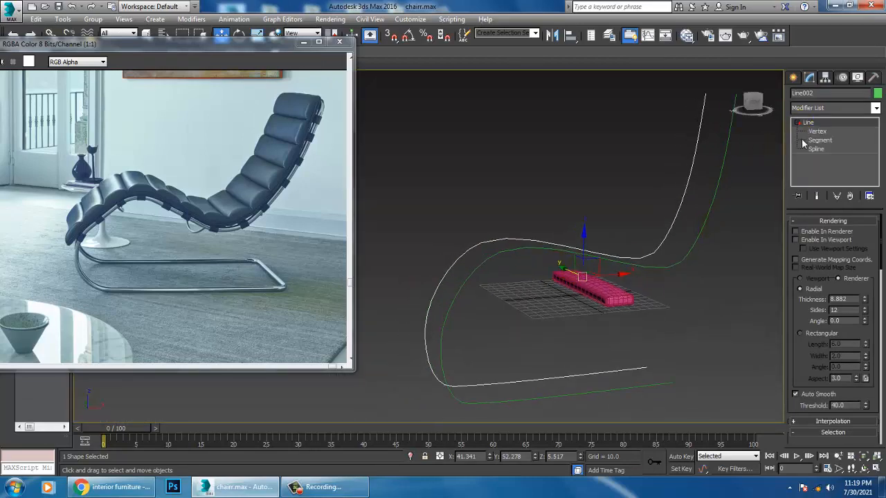
{"action": "left_click", "coordinate": [814, 132]}
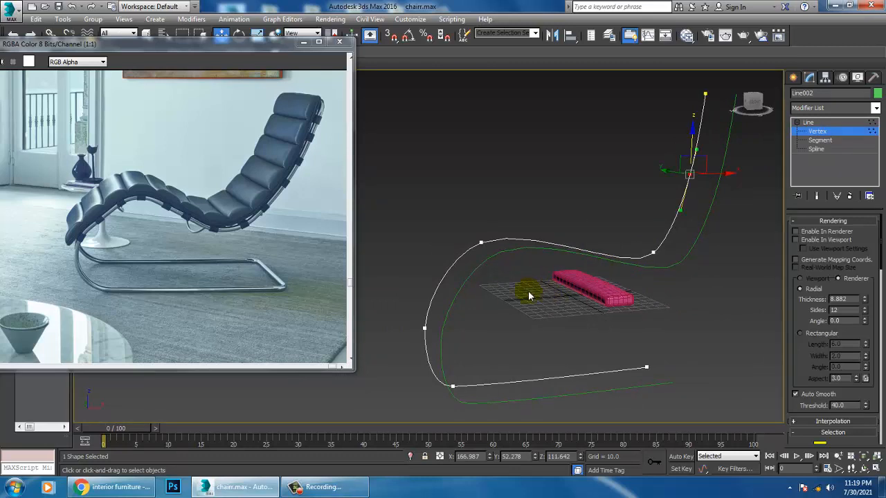
{"action": "middle_click_drag", "start_coordinate": [529, 296], "coordinate": [449, 284], "text": "alt"}
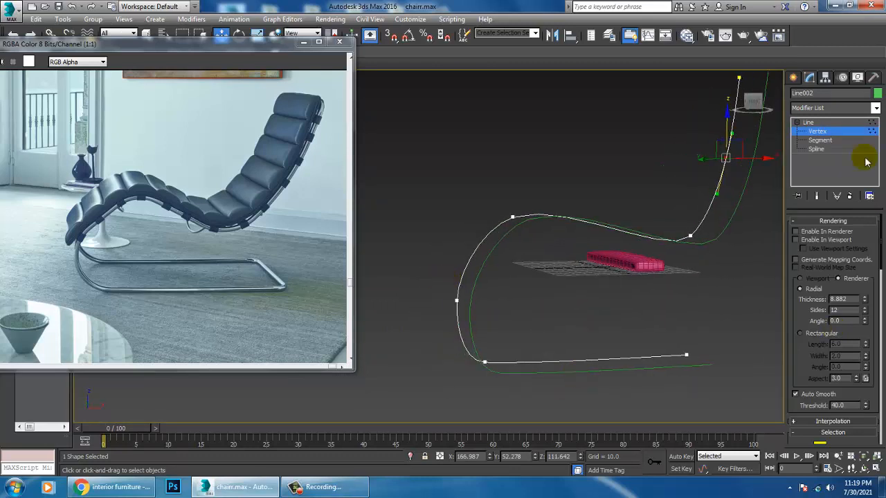
{"action": "left_click", "coordinate": [820, 140]}
{"action": "left_click_drag", "start_coordinate": [574, 398], "coordinate": [585, 397]}
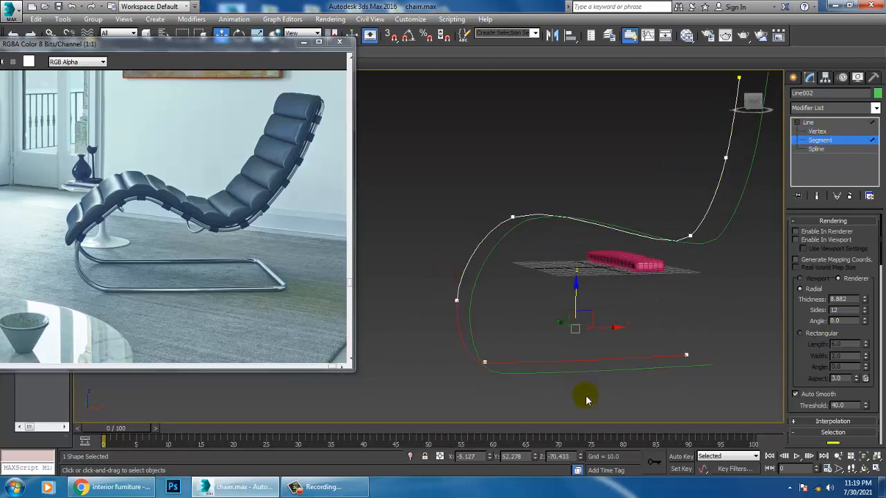
{"action": "key", "text": "Delete"}
{"action": "middle_click_drag", "start_coordinate": [532, 295], "coordinate": [600, 318], "text": "alt"}
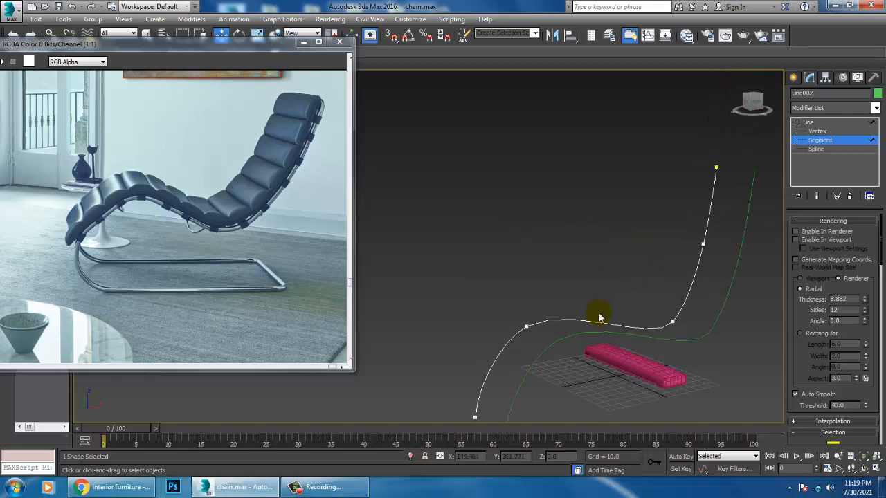
- Select the cushion, open the Spacing Tool and pick the trimmed spline copy as the path
{"action": "left_click", "coordinate": [642, 370]}
{"action": "mouse_move", "coordinate": [643, 370]}
{"action": "middle_mouse_down", "text": "alt"}
{"action": "mouse_move", "coordinate": [639, 359]}
{"action": "mouse_move", "coordinate": [627, 365]}
{"action": "middle_mouse_up", "text": "alt"}
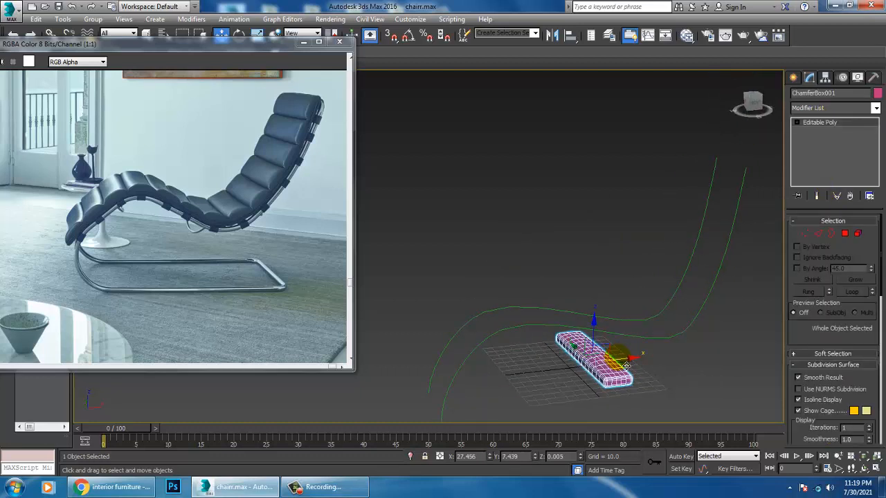
{"action": "left_click", "coordinate": [63, 19]}
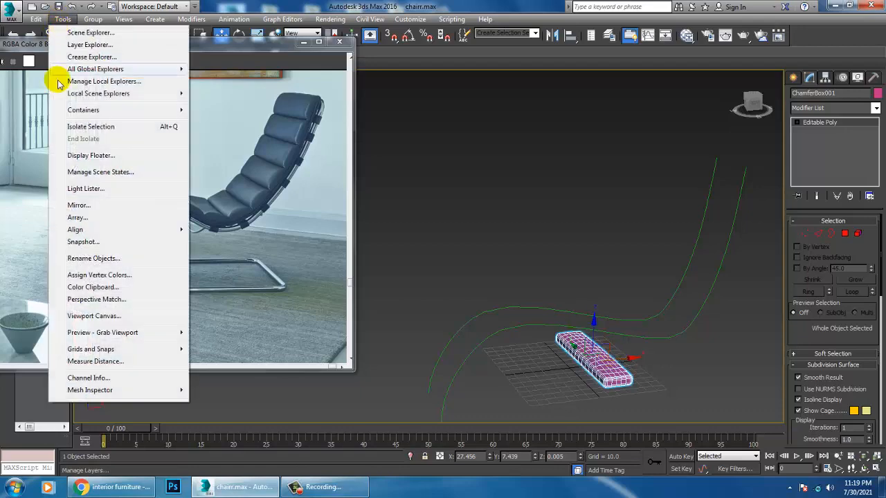
{"action": "mouse_move", "coordinate": [115, 229]}
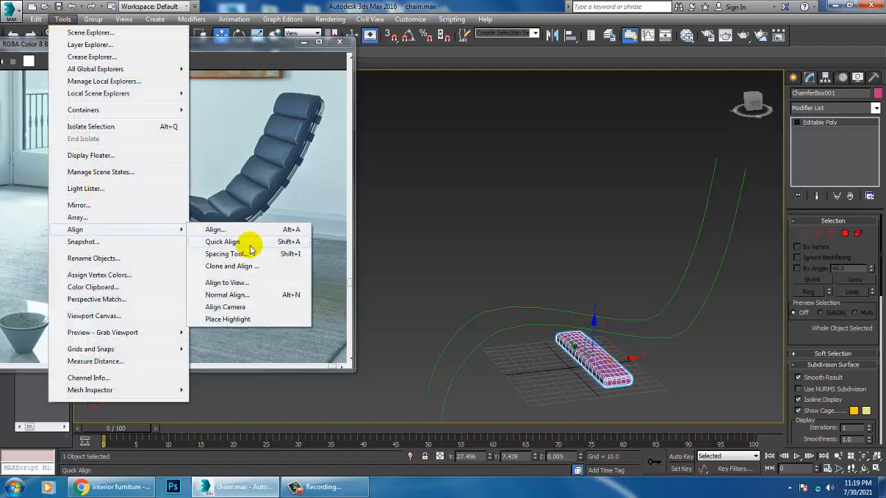
{"action": "left_click", "coordinate": [227, 254]}
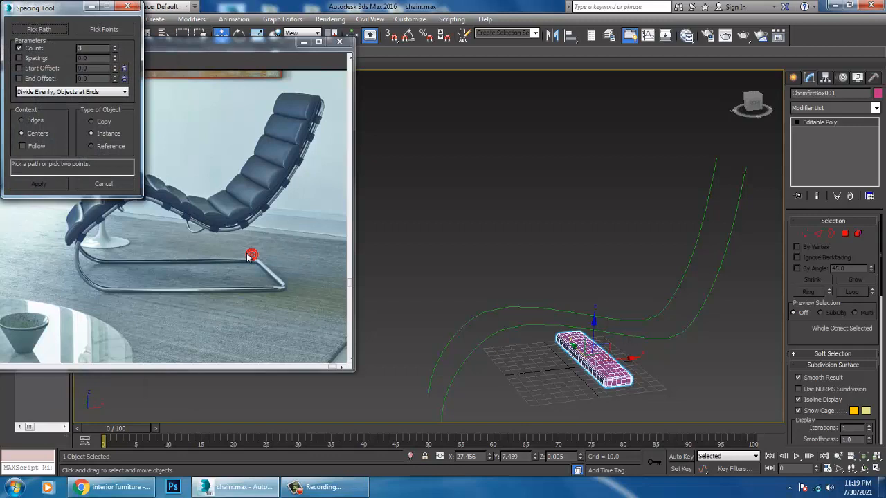
{"action": "left_click", "coordinate": [45, 32]}
{"action": "left_click", "coordinate": [716, 202]}
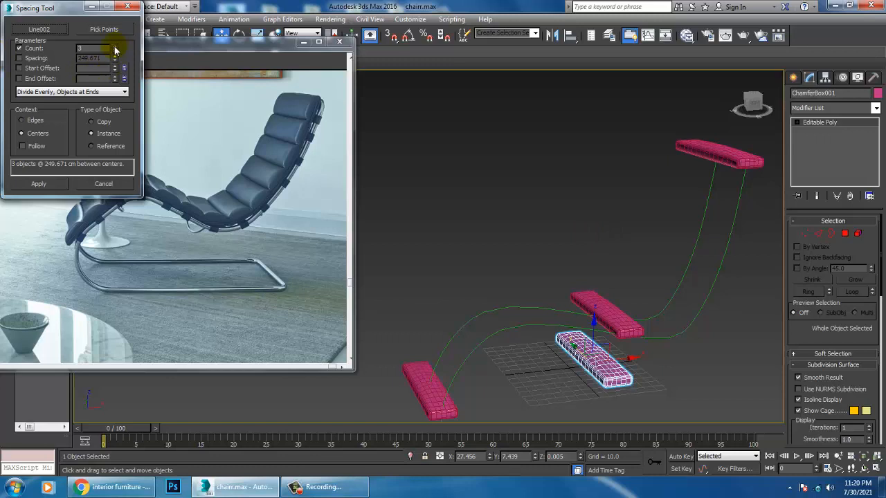
- Distribute 18 cushion instances along the path with Follow enabled and close the Spacing Tool
{"action": "left_click", "coordinate": [24, 148]}
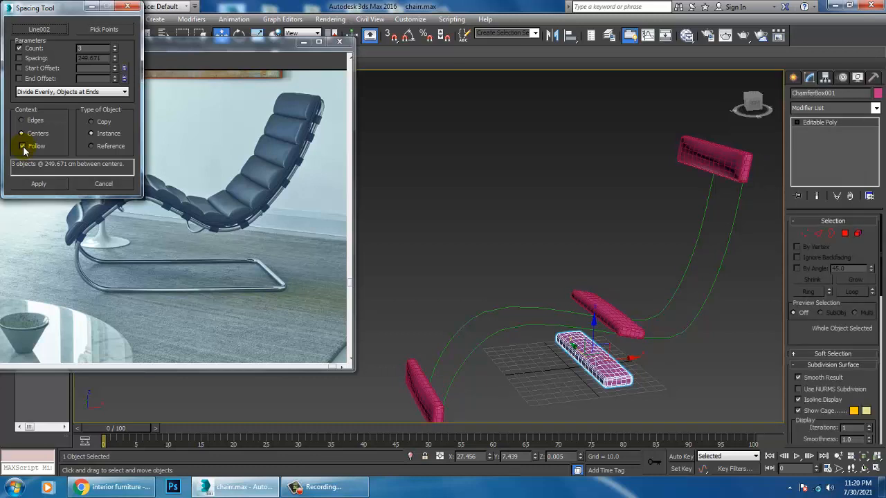
{"action": "left_click_drag", "start_coordinate": [115, 49], "coordinate": [116, 50]}
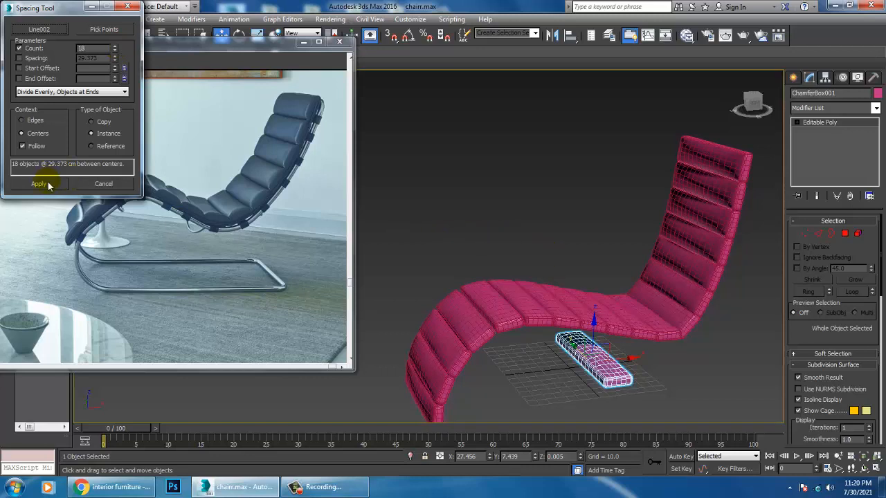
{"action": "left_click", "coordinate": [103, 184]}
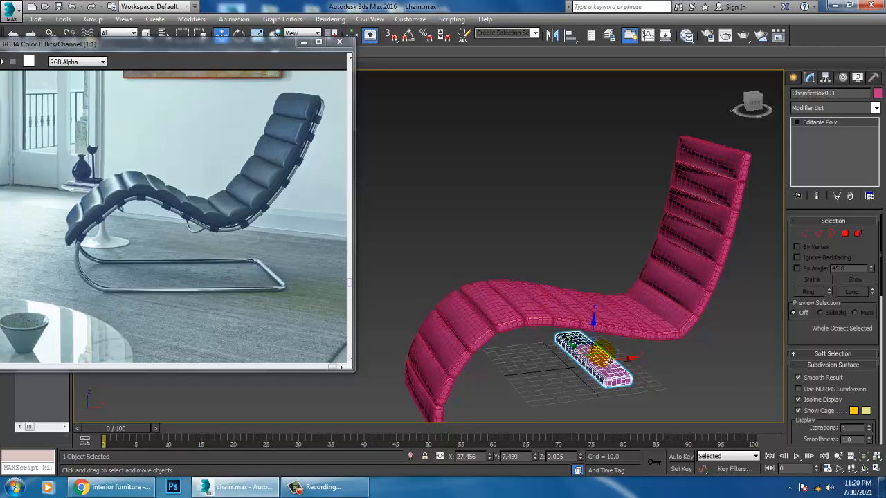
- Select the original full frame spline and enable its rendering in the viewport so it displays as a tube
{"action": "scroll", "coordinate": [608, 359], "scroll_direction": "down", "scroll_amount": 3}
{"action": "middle_click_drag", "start_coordinate": [609, 359], "coordinate": [534, 277], "text": "alt"}
{"action": "scroll", "coordinate": [579, 233], "scroll_direction": "up", "scroll_amount": 5}
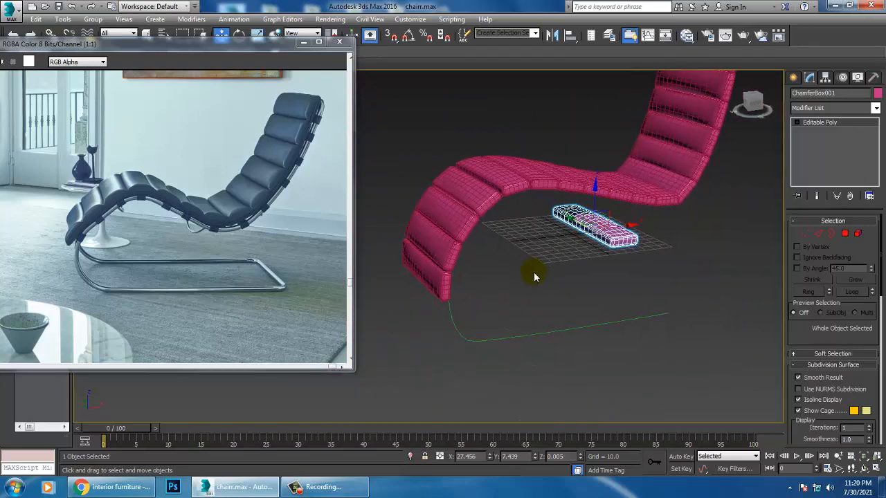
{"action": "left_click", "coordinate": [473, 344]}
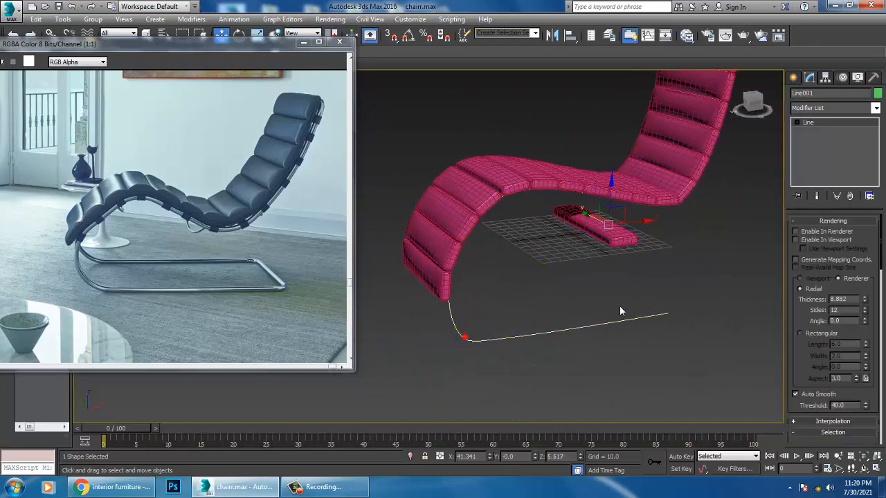
{"action": "left_click", "coordinate": [795, 240]}
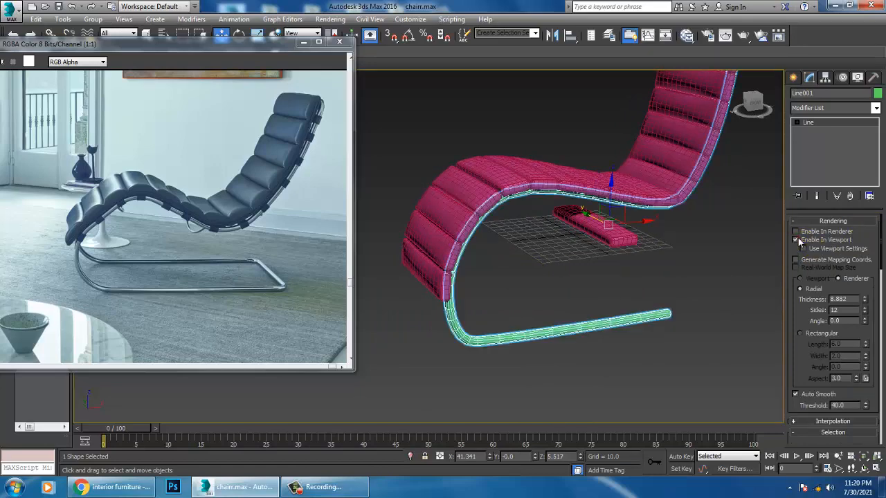
- Shift the frame tube along Y to about -4.44 and copy it to the cushions' opposite edge at about Y 106.56
{"action": "middle_click_drag", "start_coordinate": [607, 253], "coordinate": [574, 231], "text": "alt"}
{"action": "left_click_drag", "start_coordinate": [573, 231], "coordinate": [574, 230]}
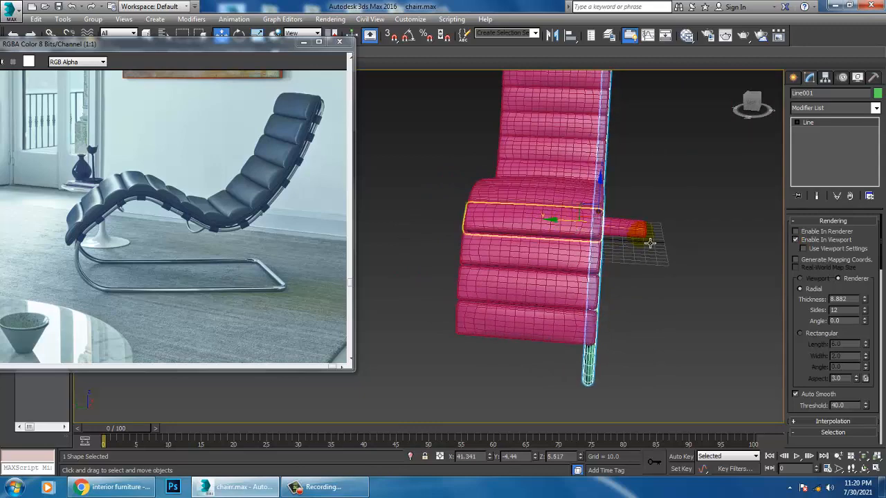
{"action": "middle_click_drag", "start_coordinate": [574, 230], "coordinate": [615, 259], "text": "alt"}
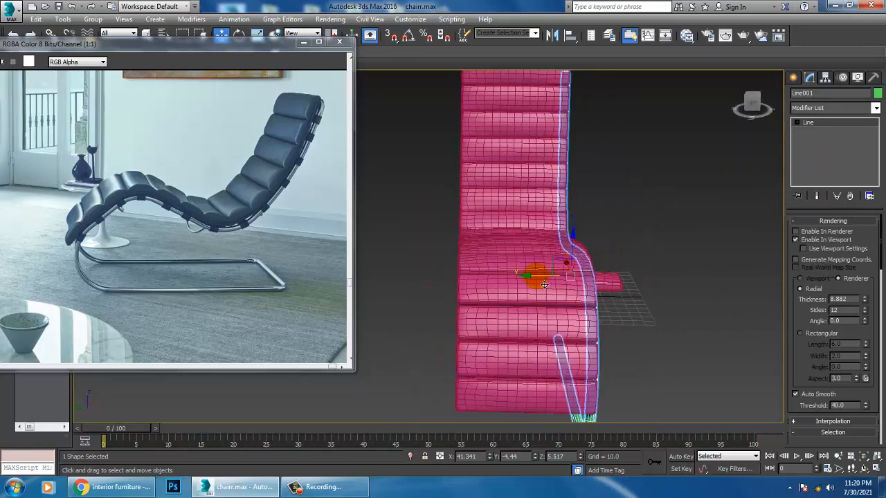
{"action": "left_click_drag", "start_coordinate": [544, 284], "coordinate": [436, 303]}
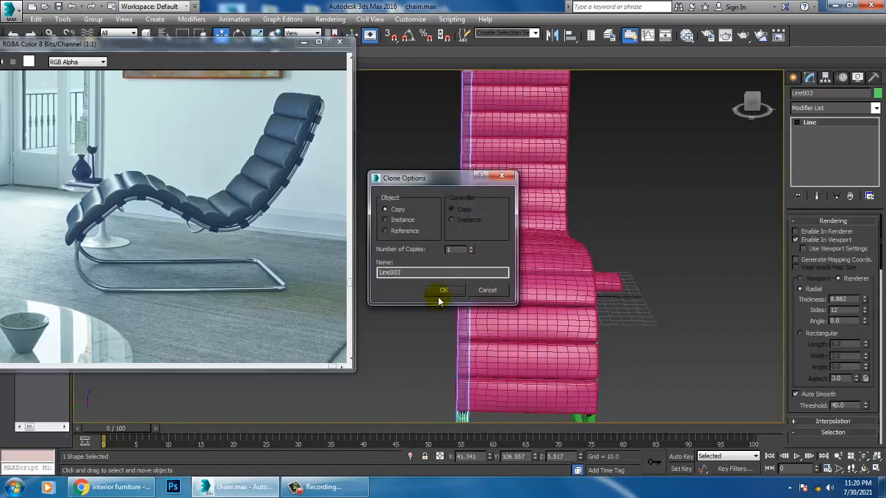
{"action": "left_click", "coordinate": [438, 294]}
{"action": "mouse_move", "coordinate": [540, 276]}
{"action": "middle_mouse_down", "text": "alt"}
{"action": "mouse_move", "coordinate": [615, 237]}
{"action": "mouse_move", "coordinate": [585, 233]}
{"action": "middle_mouse_up", "text": "alt"}
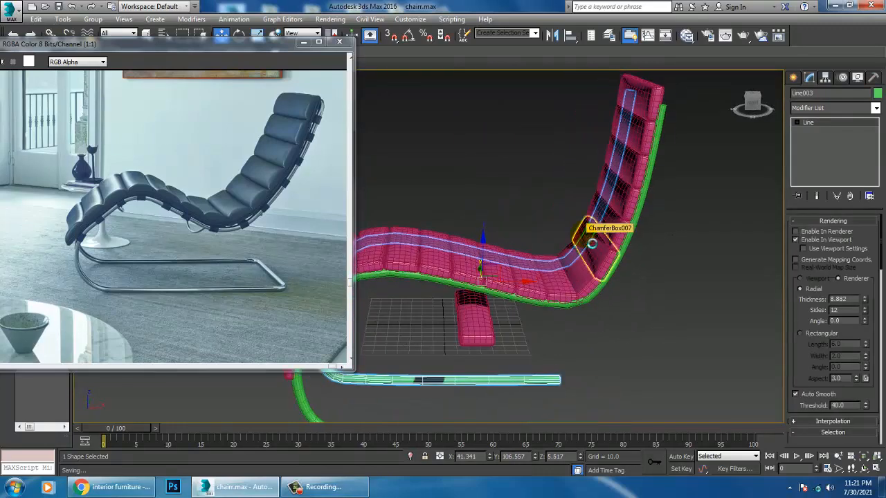
{"action": "middle_click_drag", "start_coordinate": [724, 123], "coordinate": [690, 172], "text": "alt"}
{"action": "left_click", "coordinate": [633, 142]}
{"action": "left_click", "coordinate": [689, 173]}
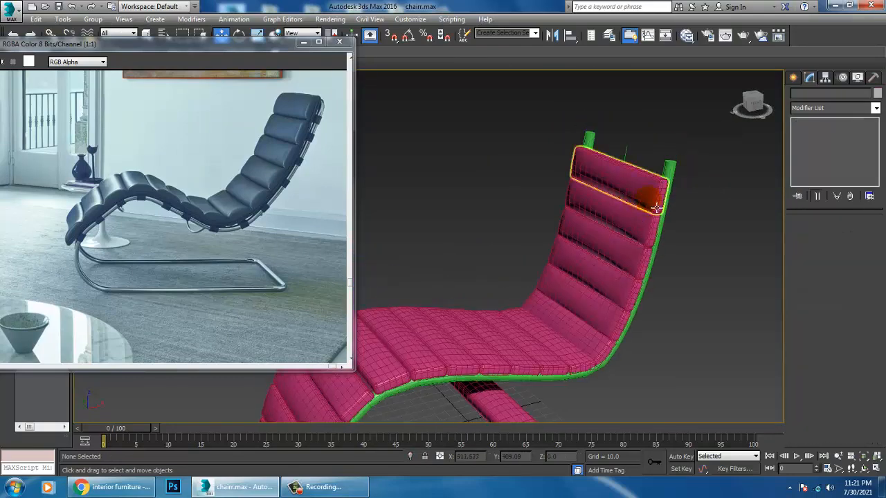
{"action": "middle_click_drag", "start_coordinate": [637, 198], "coordinate": [602, 221], "text": "alt"}
{"action": "left_click", "coordinate": [632, 207]}
{"action": "left_click", "coordinate": [600, 181]}
- In the maximized Top view, draw a straight crossbar line beside the backrest spanning both frame tubes, centred at about Y 53.36
{"action": "key", "text": "alt+w"}
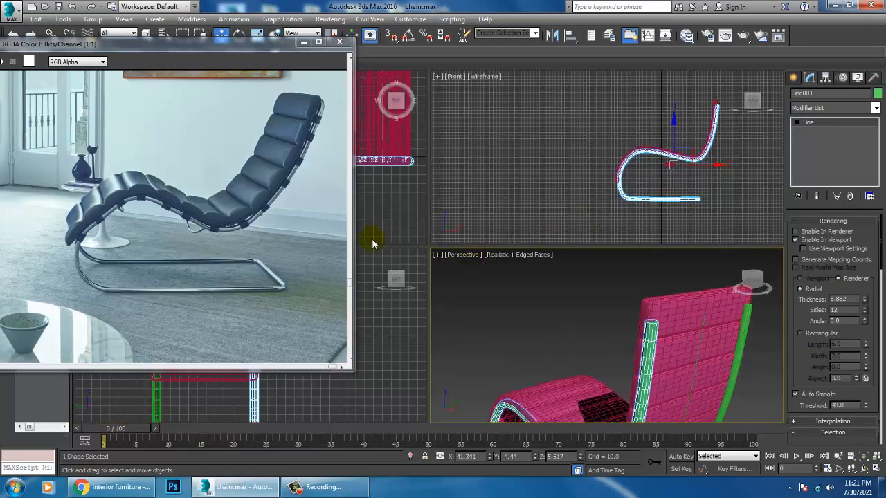
{"action": "right_click", "coordinate": [387, 198]}
{"action": "key", "text": "alt+w"}
{"action": "scroll", "coordinate": [588, 205], "scroll_direction": "down", "scroll_amount": 3}
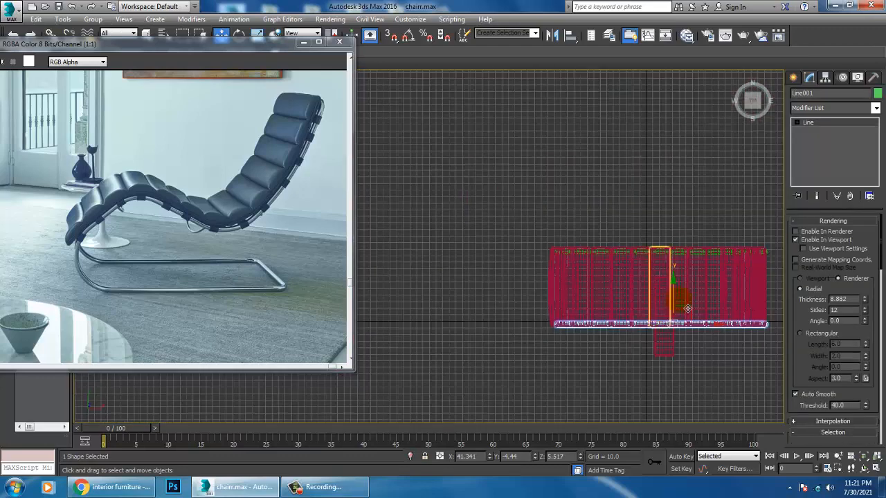
{"action": "scroll", "coordinate": [651, 264], "scroll_direction": "up", "scroll_amount": 4}
{"action": "left_click", "coordinate": [793, 77]}
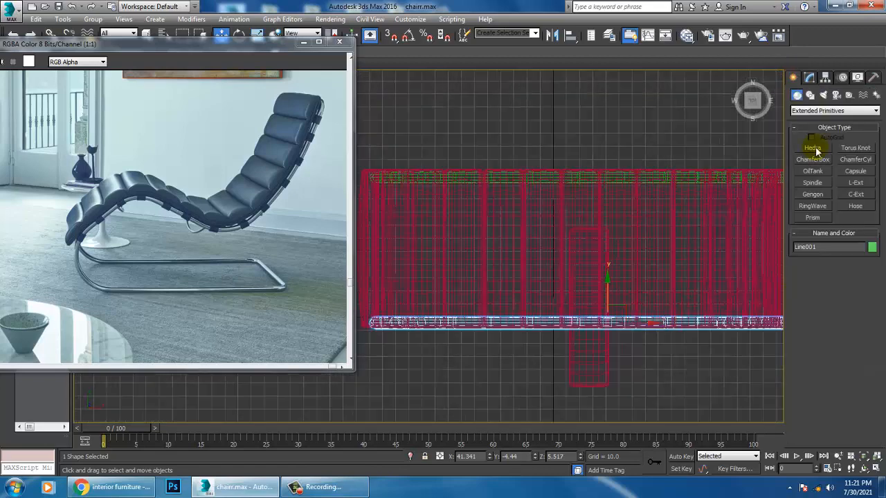
{"action": "left_click", "coordinate": [809, 95]}
{"action": "left_click", "coordinate": [821, 159]}
{"action": "middle_click_drag", "start_coordinate": [737, 199], "coordinate": [498, 199]}
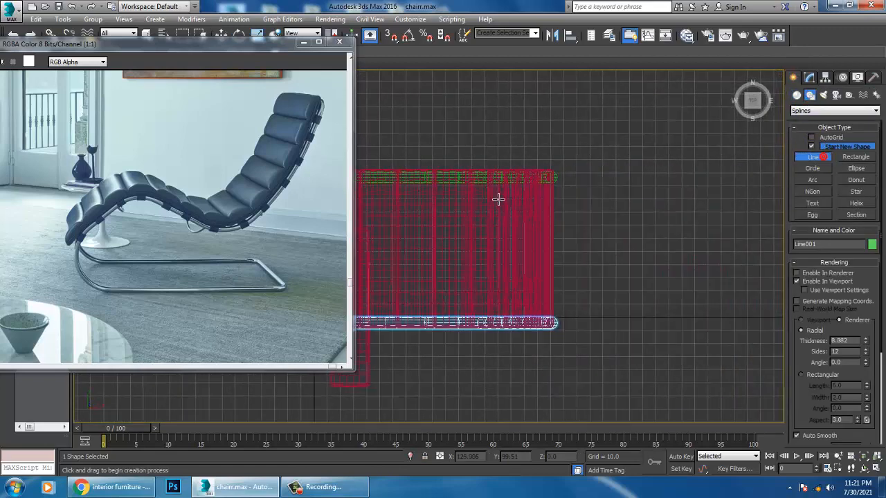
{"action": "left_click", "coordinate": [574, 186]}
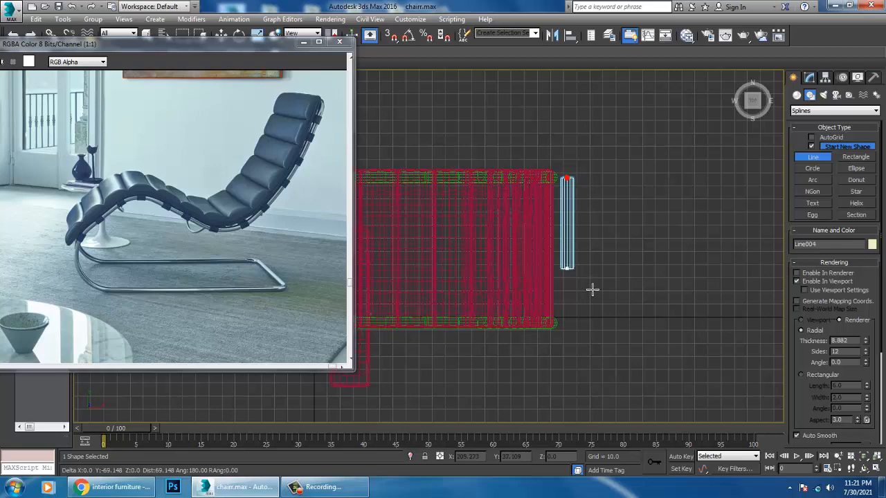
{"action": "right_click", "coordinate": [592, 336]}
{"action": "key", "text": "w"}
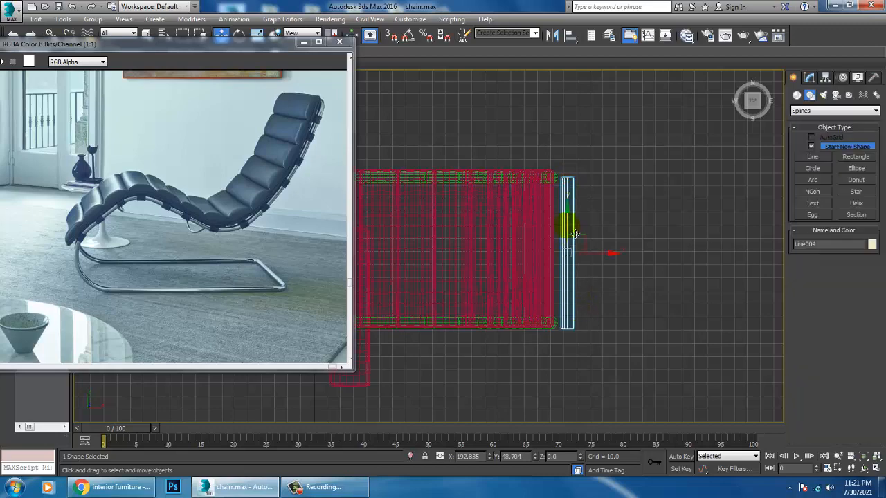
{"action": "left_click_drag", "start_coordinate": [573, 225], "coordinate": [573, 223]}
- In the Perspective view, move the crossbar onto the upper ends of the frame tubes, at about X 181.74 and Z 195.92
{"action": "key", "text": "p"}
{"action": "middle_click_drag", "start_coordinate": [694, 305], "coordinate": [633, 254], "text": "alt"}
{"action": "scroll", "coordinate": [690, 302], "scroll_direction": "down", "scroll_amount": 5}
{"action": "middle_click_drag", "start_coordinate": [668, 320], "coordinate": [647, 280], "text": "alt"}
{"action": "scroll", "coordinate": [647, 279], "scroll_direction": "up", "scroll_amount": 3}
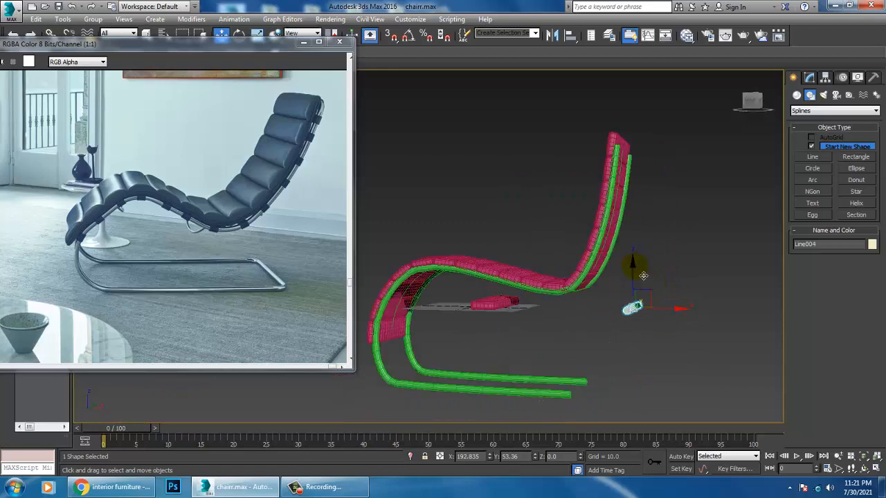
{"action": "left_click_drag", "start_coordinate": [642, 276], "coordinate": [618, 127]}
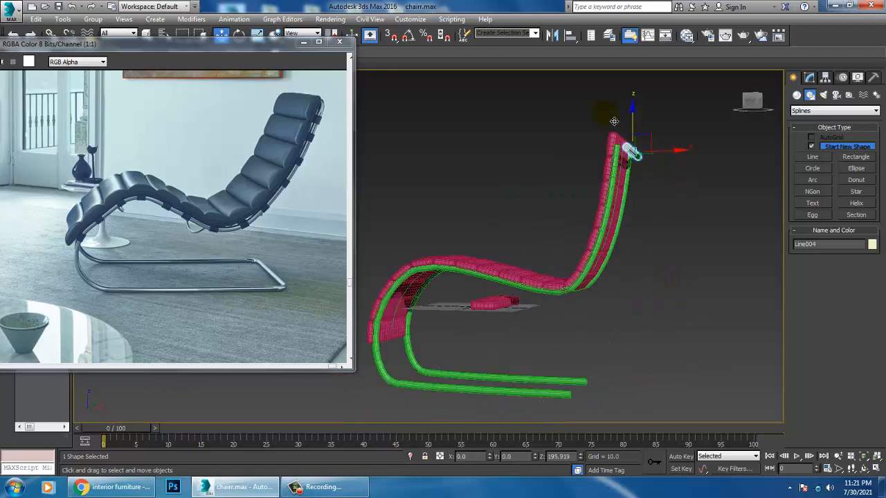
{"action": "scroll", "coordinate": [639, 158], "scroll_direction": "up", "scroll_amount": 3}
{"action": "middle_click_drag", "start_coordinate": [639, 158], "coordinate": [684, 183], "text": "alt"}
{"action": "middle_click_drag", "start_coordinate": [655, 133], "coordinate": [627, 202]}
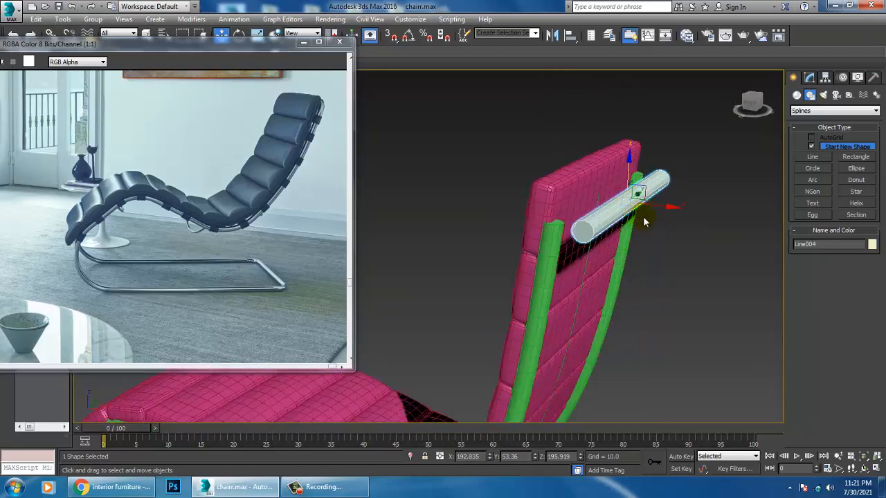
{"action": "left_click_drag", "start_coordinate": [665, 215], "coordinate": [640, 211]}
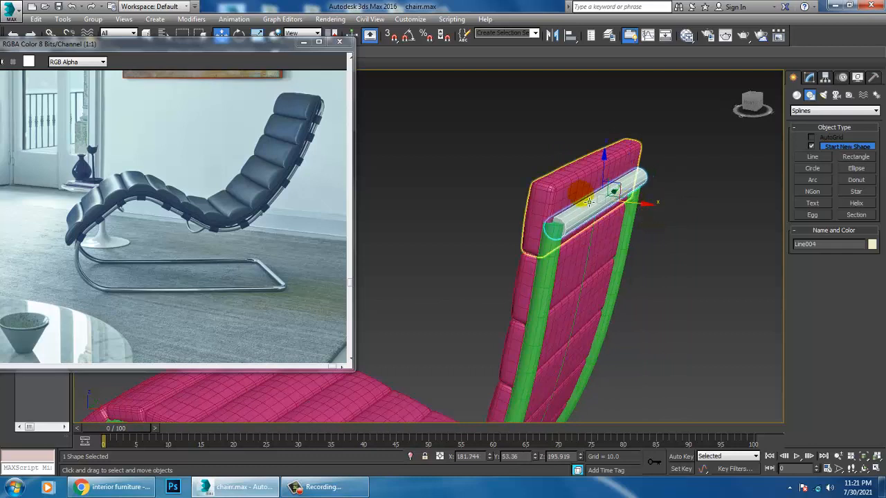
- Attach the top crossbar and the opposite side tube to the original frame spline
{"action": "middle_click_drag", "start_coordinate": [581, 254], "coordinate": [574, 260], "text": "alt"}
{"action": "left_click", "coordinate": [572, 264], "text": "ctrl"}
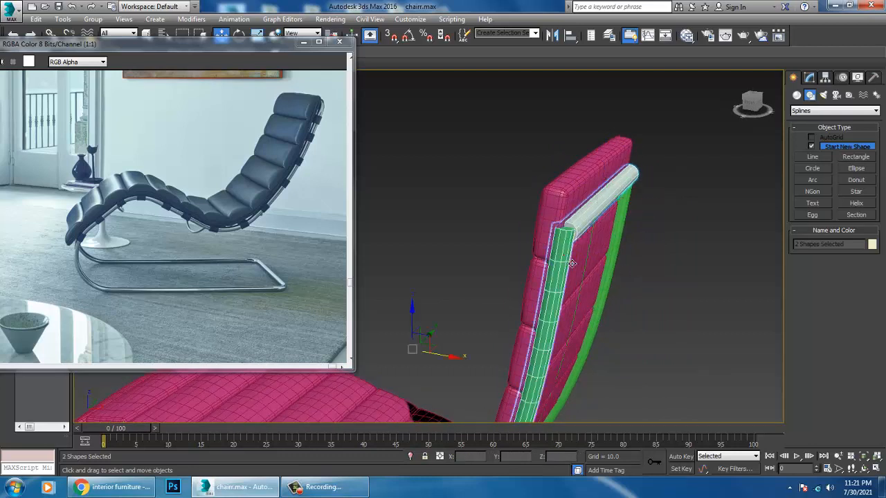
{"action": "left_click", "coordinate": [630, 239]}
{"action": "middle_click_drag", "start_coordinate": [629, 231], "coordinate": [581, 256], "text": "alt"}
{"action": "left_click", "coordinate": [581, 256]}
{"action": "left_click", "coordinate": [809, 77]}
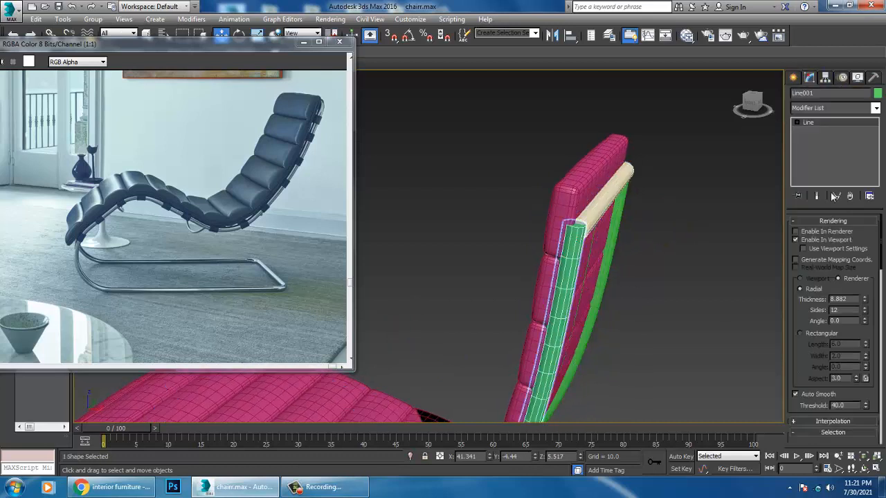
{"action": "left_click_drag", "start_coordinate": [827, 387], "coordinate": [800, 94]}
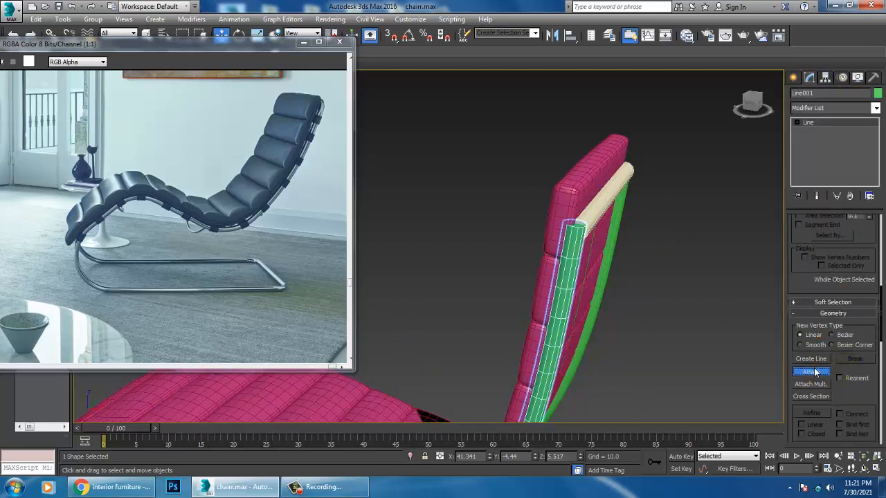
{"action": "left_click", "coordinate": [606, 193]}
- Fuse and weld the two overlapping vertices where the near side tube meets the top crossbar
{"action": "key", "text": "1"}
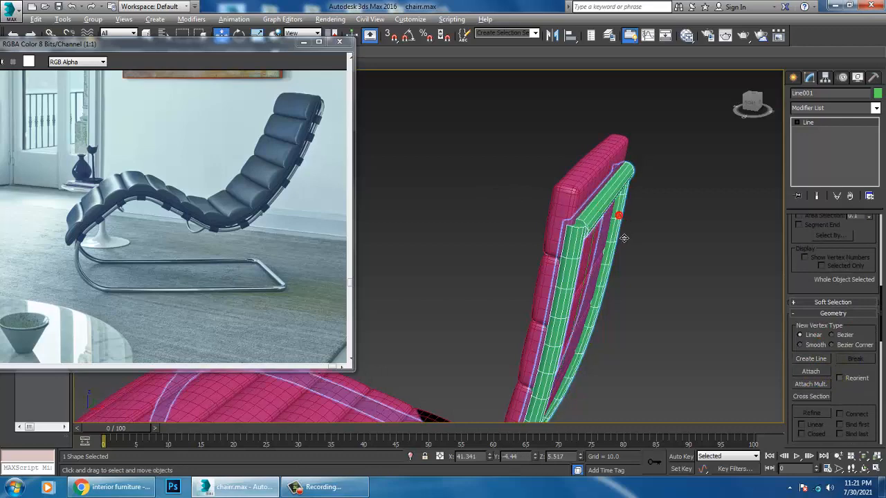
{"action": "middle_click_drag", "start_coordinate": [623, 232], "coordinate": [424, 171], "text": "alt"}
{"action": "right_click", "coordinate": [469, 206]}
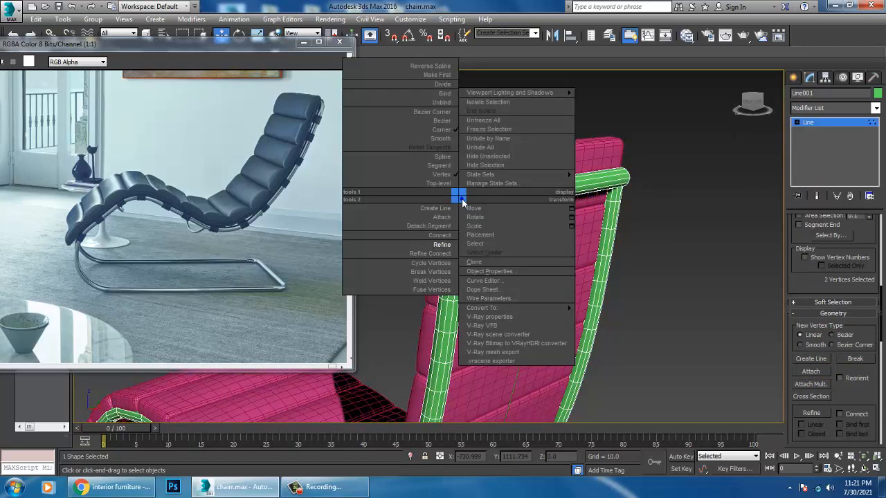
{"action": "left_click", "coordinate": [439, 292]}
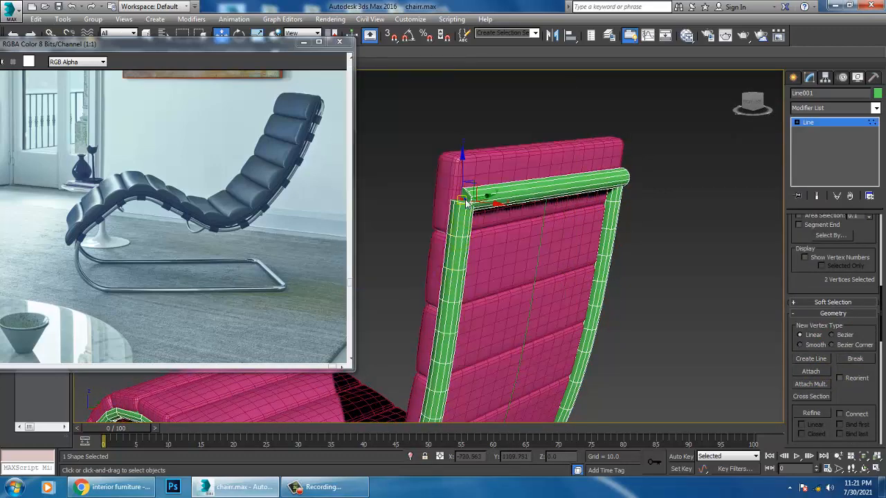
{"action": "right_click", "coordinate": [467, 202]}
{"action": "left_click", "coordinate": [445, 283]}
- Fuse and weld the overlapping vertices at the far upper corner of the backrest frame
{"action": "left_click_drag", "start_coordinate": [652, 130], "coordinate": [612, 208]}
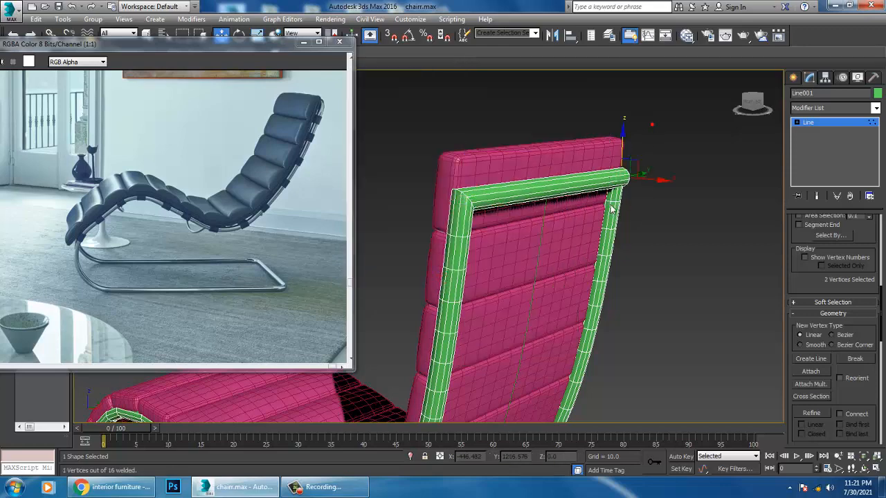
{"action": "right_click", "coordinate": [618, 191]}
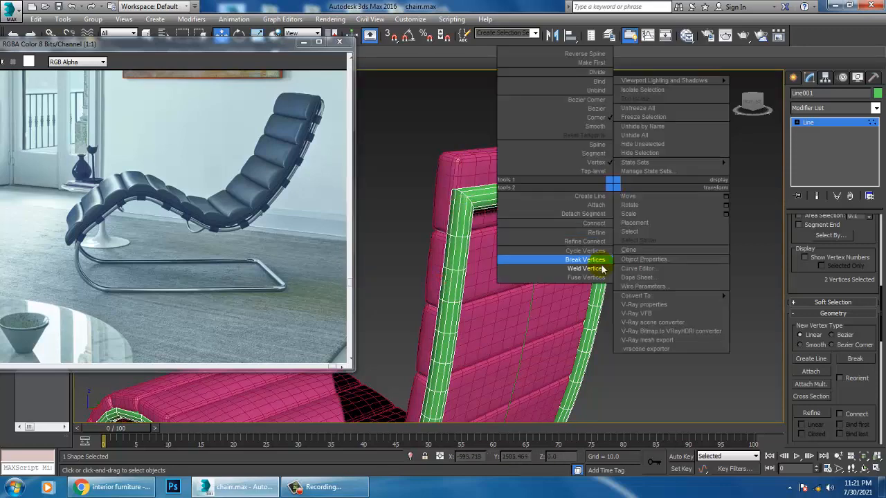
{"action": "left_click", "coordinate": [586, 273]}
{"action": "right_click", "coordinate": [616, 180]}
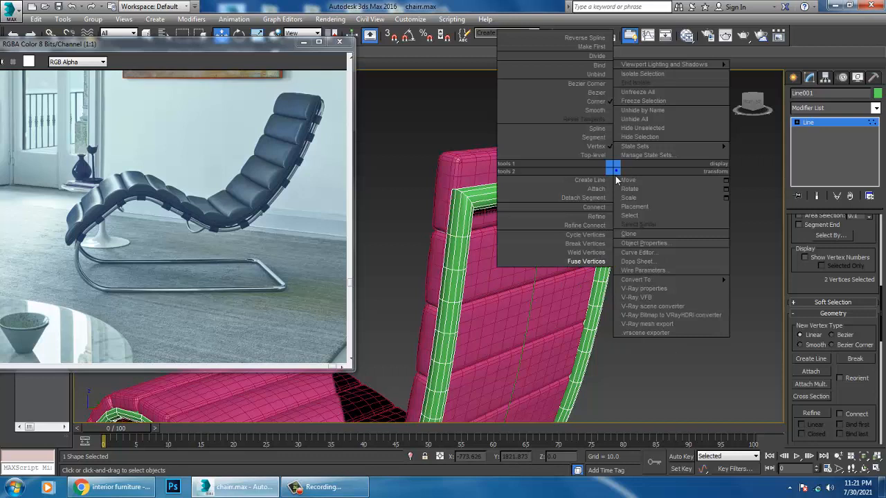
{"action": "left_click", "coordinate": [585, 252]}
- Fillet both welded upper corner vertices of the backrest frame with a small rounding
{"action": "left_click_drag", "start_coordinate": [421, 114], "coordinate": [614, 240]}
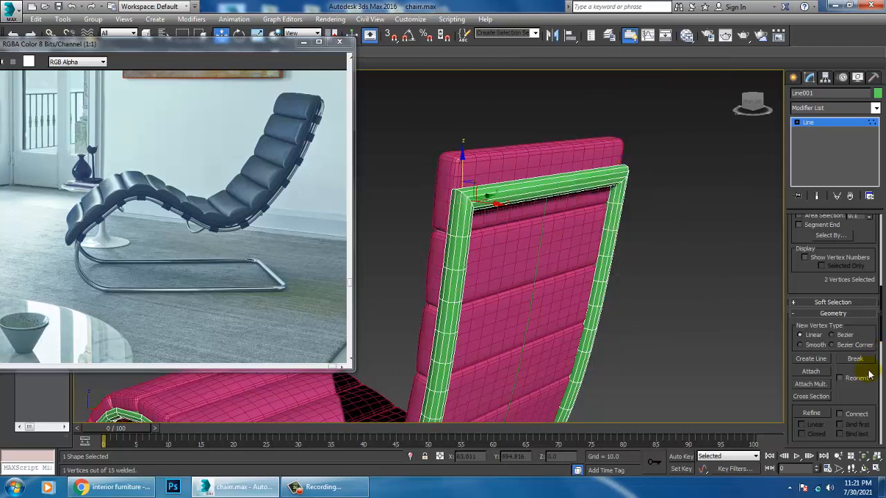
{"action": "scroll", "coordinate": [829, 312], "scroll_direction": "down", "scroll_amount": 5}
{"action": "left_click", "coordinate": [810, 364]}
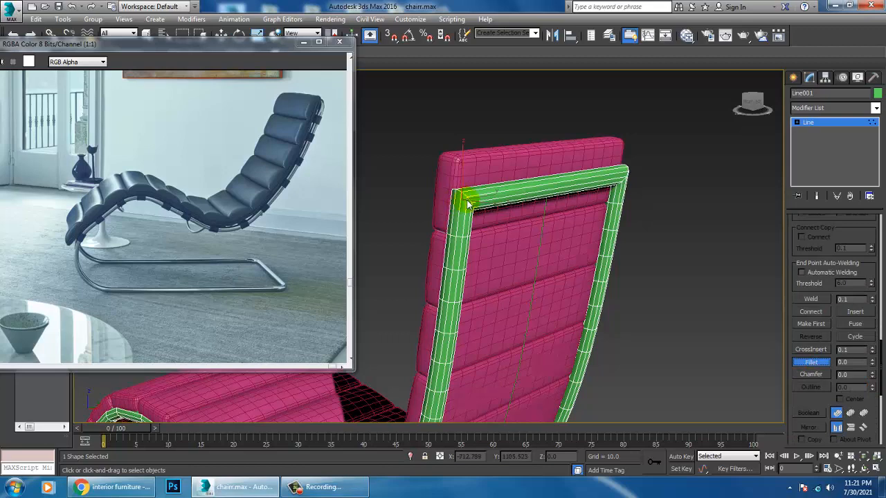
{"action": "left_click_drag", "start_coordinate": [467, 203], "coordinate": [469, 208]}
- In the Front view, move the frame's upper end vertices by about 3.06 in X and 13.09 in Y to the top cushion's height
{"action": "middle_click_drag", "start_coordinate": [469, 208], "coordinate": [564, 181], "text": "alt"}
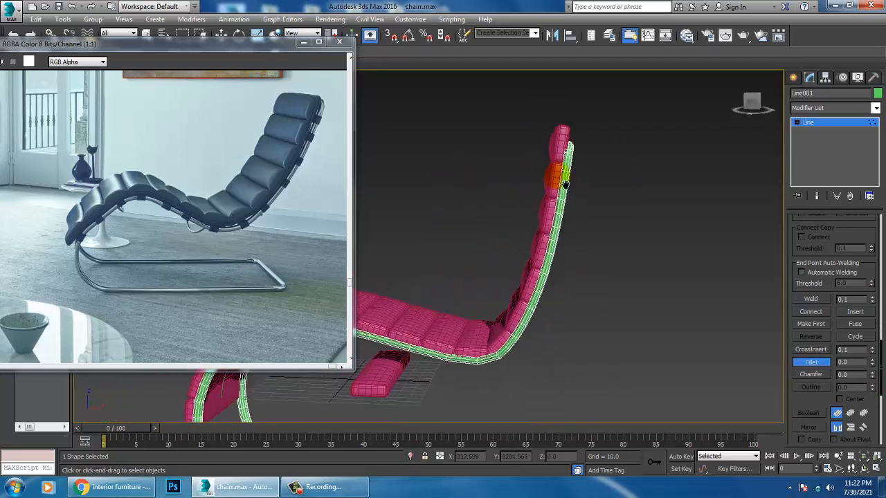
{"action": "key", "text": "alt+w"}
{"action": "middle_click_drag", "start_coordinate": [602, 158], "coordinate": [582, 167]}
{"action": "key", "text": "alt+w"}
{"action": "scroll", "coordinate": [631, 134], "scroll_direction": "up", "scroll_amount": 3}
{"action": "key", "text": "1"}
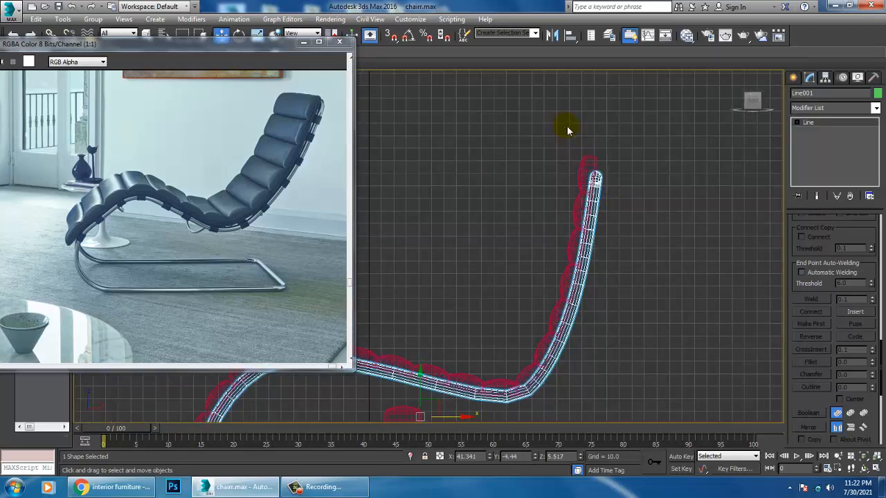
{"action": "key", "text": "1"}
{"action": "scroll", "coordinate": [614, 180], "scroll_direction": "up", "scroll_amount": 2}
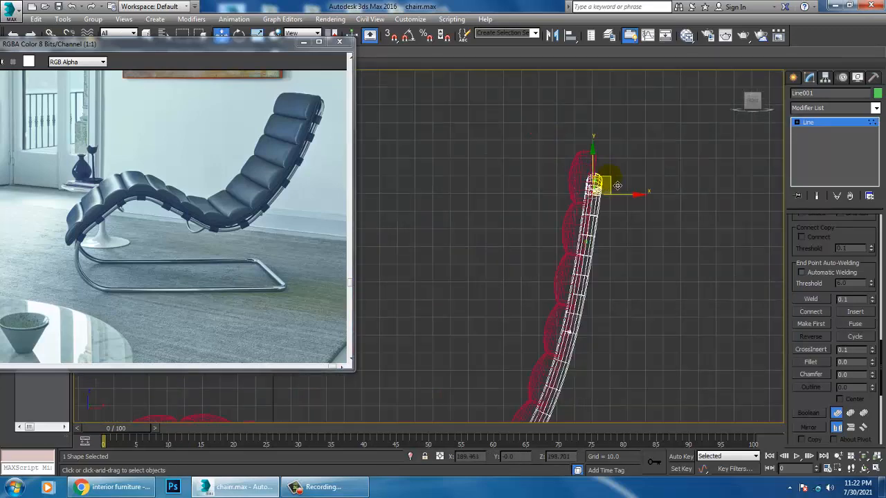
{"action": "left_click_drag", "start_coordinate": [616, 185], "coordinate": [623, 162]}
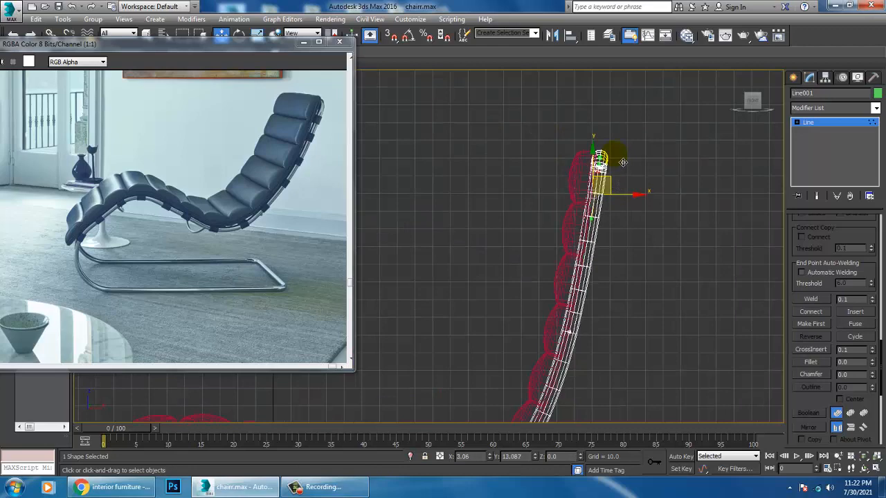
- Examine the raised backrest frame and the open tube ends at the base in the Perspective view
{"action": "key", "text": "alt+w"}
{"action": "key", "text": "alt+w"}
{"action": "scroll", "coordinate": [609, 256], "scroll_direction": "up", "scroll_amount": 3}
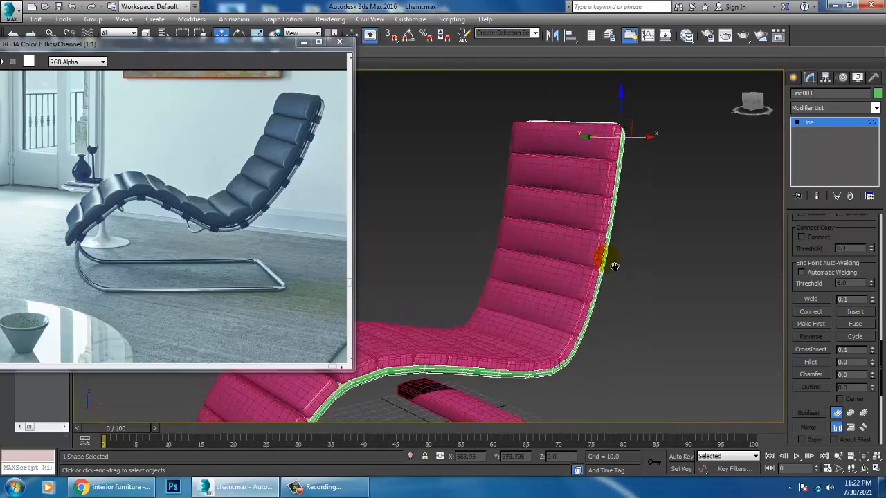
{"action": "middle_click_drag", "start_coordinate": [607, 261], "coordinate": [617, 205]}
{"action": "middle_click_drag", "start_coordinate": [574, 316], "coordinate": [646, 315]}
{"action": "scroll", "coordinate": [599, 308], "scroll_direction": "up", "scroll_amount": 3}
{"action": "scroll", "coordinate": [564, 312], "scroll_direction": "down", "scroll_amount": 4}
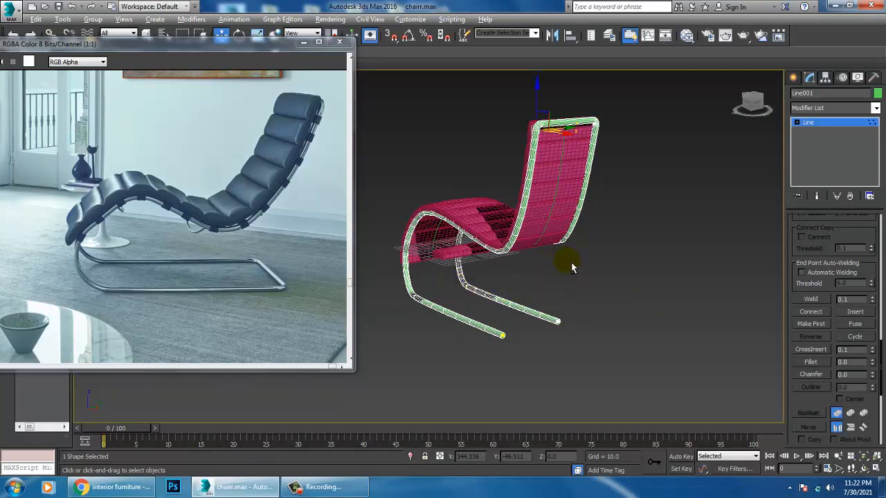
{"action": "middle_click_drag", "start_coordinate": [572, 267], "coordinate": [566, 263], "text": "alt"}
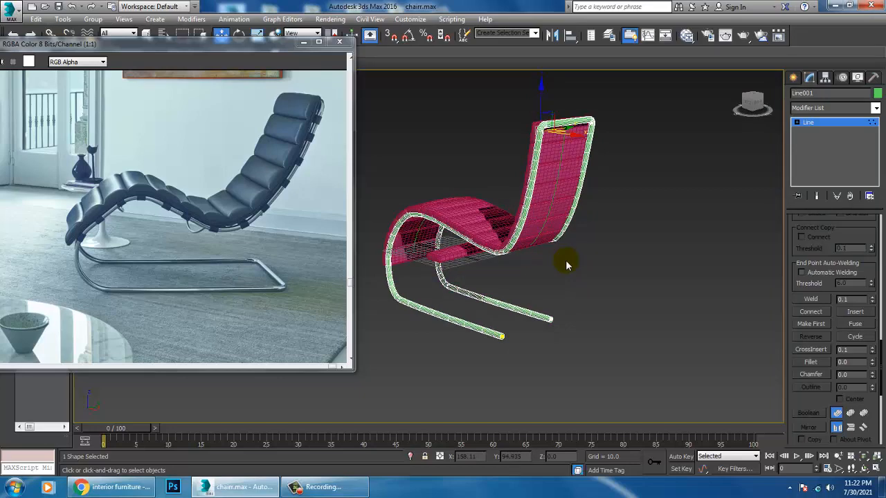
{"action": "scroll", "coordinate": [565, 259], "scroll_direction": "up", "scroll_amount": 3}
{"action": "left_click", "coordinate": [793, 79]}
{"action": "left_click", "coordinate": [807, 158]}
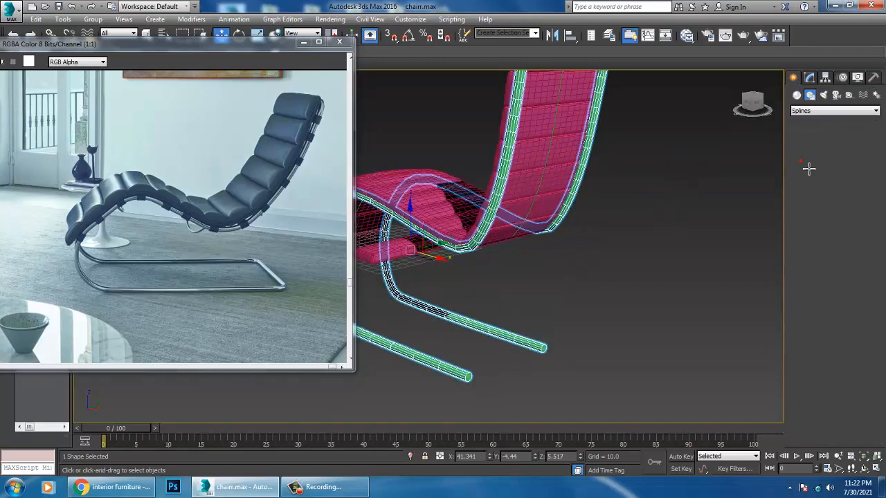
{"action": "middle_click_drag", "start_coordinate": [510, 389], "coordinate": [484, 410], "text": "alt"}
{"action": "left_click", "coordinate": [463, 403]}
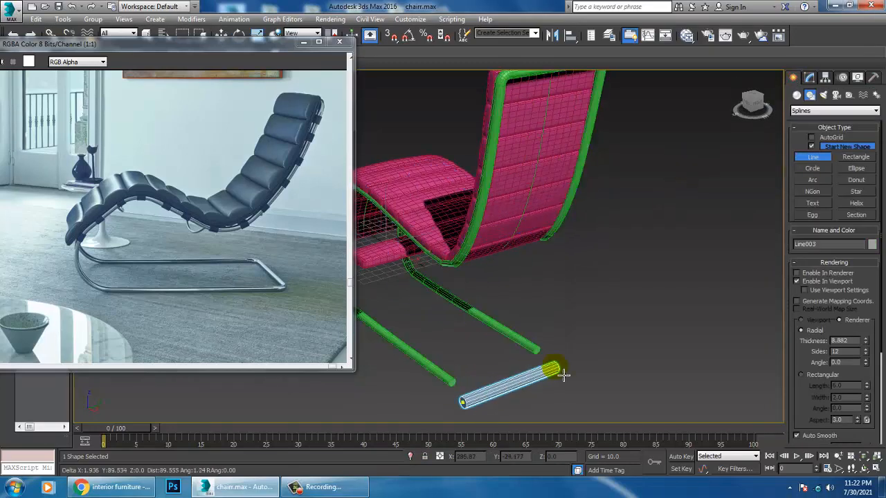
{"action": "left_click", "coordinate": [550, 365]}
{"action": "right_click", "coordinate": [550, 367]}
{"action": "right_click", "coordinate": [550, 366]}
{"action": "middle_click_drag", "start_coordinate": [553, 373], "coordinate": [570, 316], "text": "alt"}
{"action": "right_click", "coordinate": [408, 191]}
{"action": "key", "text": "alt+w"}
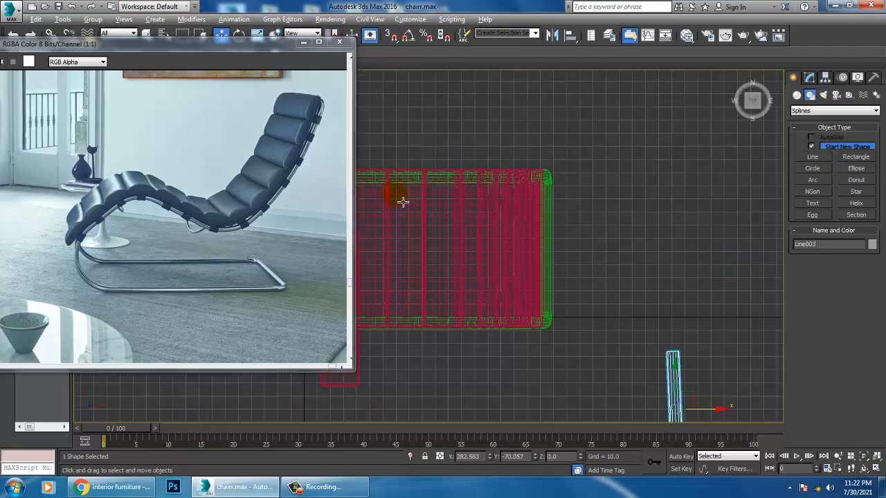
{"action": "key", "text": "z"}
{"action": "scroll", "coordinate": [532, 255], "scroll_direction": "down", "scroll_amount": 5}
{"action": "key", "text": "Delete"}
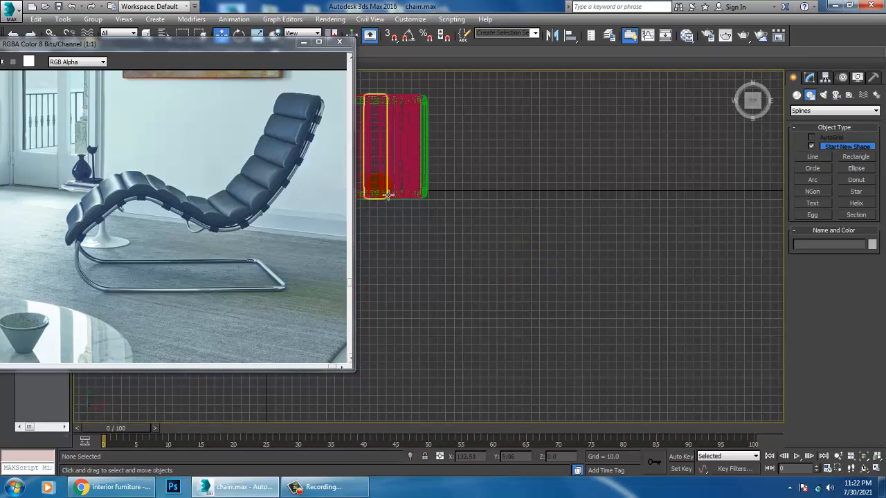
- In the Top view, draw a straight crossbar line about 116.84 long beside the backrest, spanning both frame tubes
{"action": "key", "text": "alt+w"}
{"action": "key", "text": "alt+w"}
{"action": "key", "text": "z"}
{"action": "middle_click_drag", "start_coordinate": [411, 194], "coordinate": [514, 208]}
{"action": "scroll", "coordinate": [512, 202], "scroll_direction": "down", "scroll_amount": 5}
{"action": "left_click", "coordinate": [813, 158]}
{"action": "scroll", "coordinate": [664, 187], "scroll_direction": "up", "scroll_amount": 6}
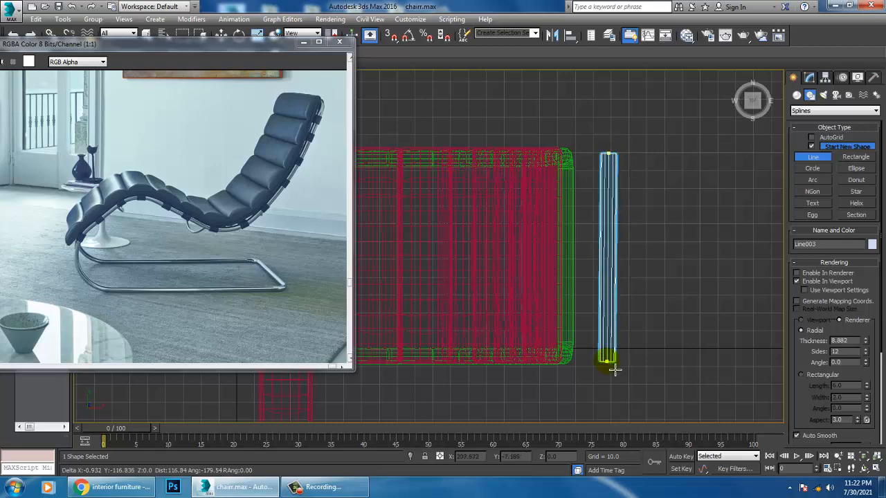
{"action": "right_click", "coordinate": [614, 370]}
{"action": "right_click", "coordinate": [683, 337]}
- Move the new crossbar onto the open base ends of the frame tubes, at about X 123.84 and Z -103.98
{"action": "scroll", "coordinate": [651, 291], "scroll_direction": "down", "scroll_amount": 5}
{"action": "middle_click_drag", "start_coordinate": [652, 293], "coordinate": [723, 279]}
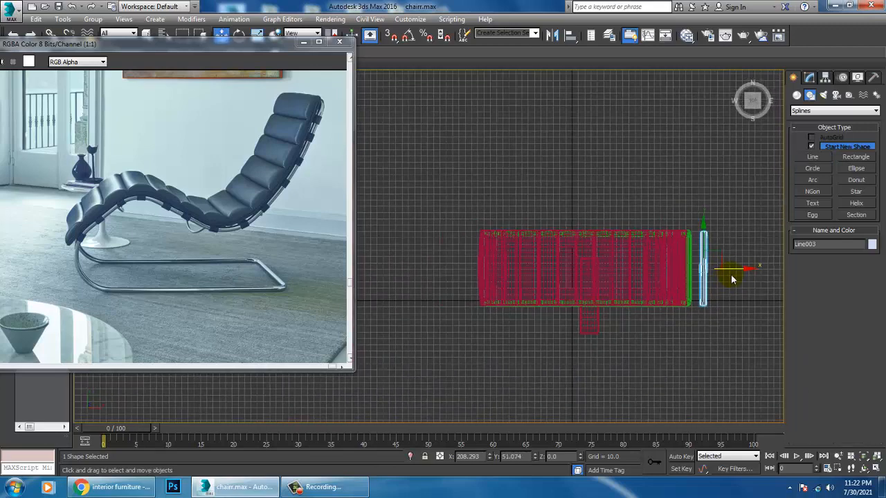
{"action": "left_click_drag", "start_coordinate": [727, 278], "coordinate": [508, 279]}
{"action": "middle_click_drag", "start_coordinate": [654, 323], "coordinate": [645, 273], "text": "alt"}
{"action": "scroll", "coordinate": [645, 273], "scroll_direction": "down", "scroll_amount": 5}
{"action": "left_click_drag", "start_coordinate": [529, 248], "coordinate": [613, 270]}
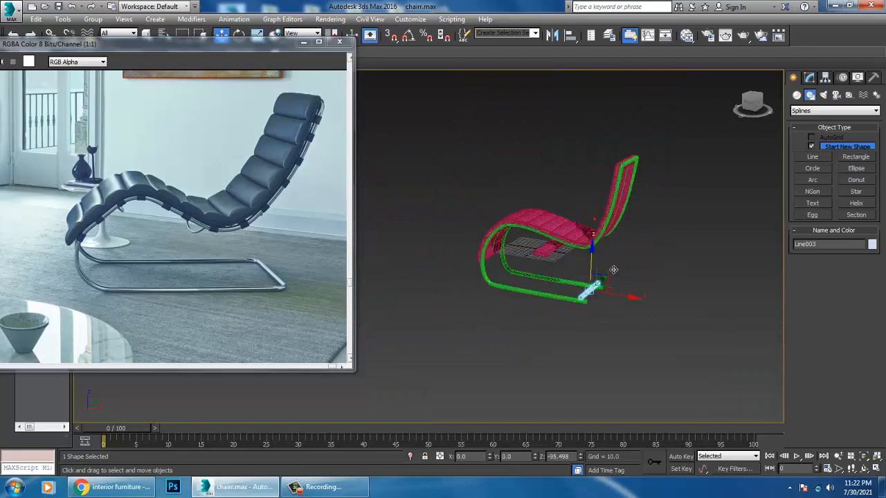
{"action": "scroll", "coordinate": [618, 275], "scroll_direction": "up", "scroll_amount": 10}
{"action": "scroll", "coordinate": [589, 297], "scroll_direction": "down", "scroll_amount": 4}
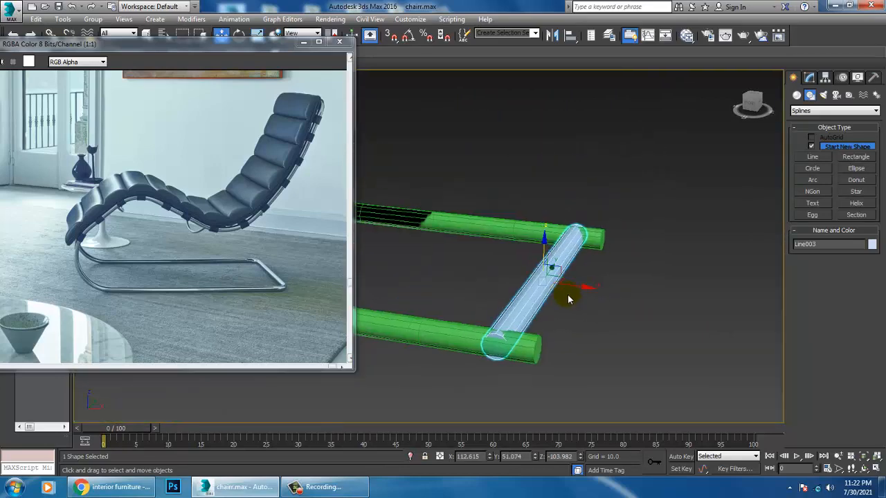
{"action": "scroll", "coordinate": [567, 294], "scroll_direction": "up", "scroll_amount": 2}
{"action": "left_click_drag", "start_coordinate": [581, 285], "coordinate": [626, 290]}
- Attach the tubular frame to the base crossbar so they form one spline object
{"action": "left_click", "coordinate": [811, 79]}
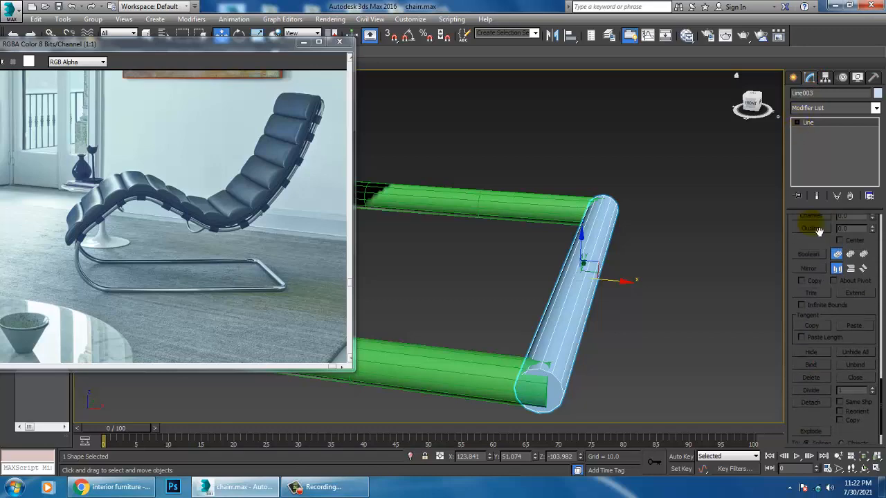
{"action": "left_click_drag", "start_coordinate": [810, 223], "coordinate": [853, 363]}
{"action": "left_click", "coordinate": [810, 339]}
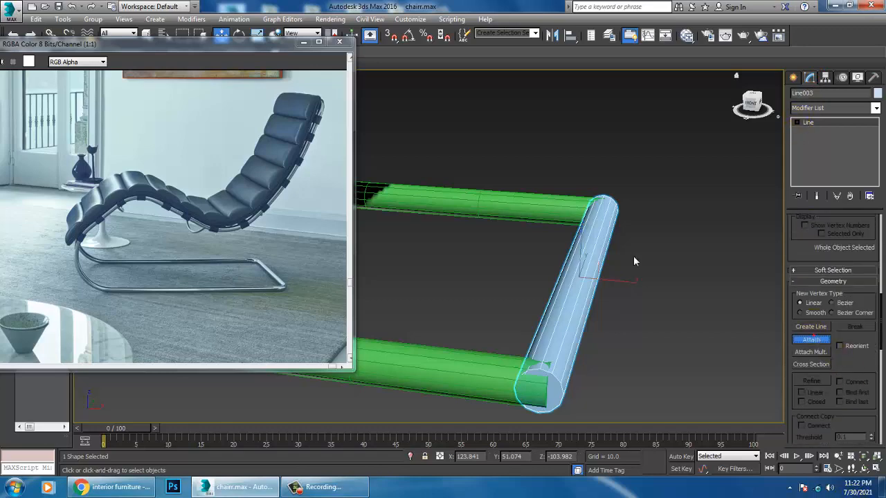
{"action": "left_click", "coordinate": [559, 208]}
{"action": "right_click", "coordinate": [578, 353]}
- Fuse and weld the two overlapping vertices at the near base corner of the frame
{"action": "middle_click_drag", "start_coordinate": [579, 353], "coordinate": [534, 405], "text": "alt"}
{"action": "key", "text": "1"}
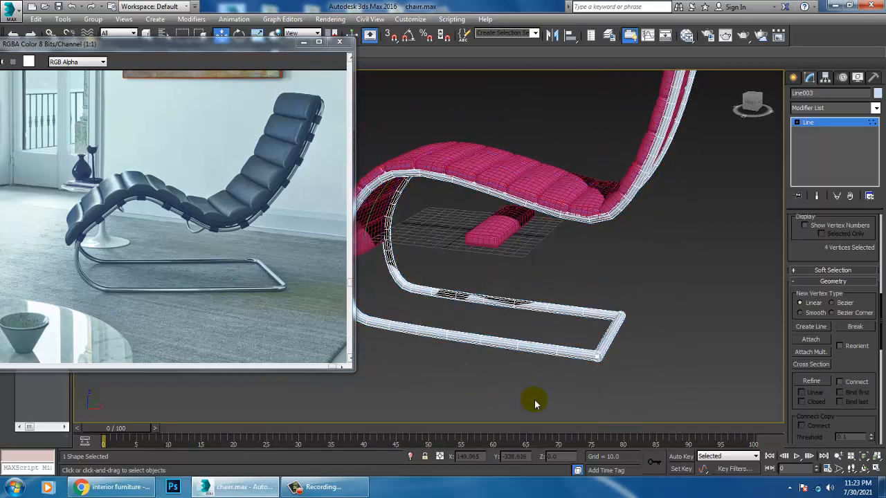
{"action": "right_click", "coordinate": [609, 364]}
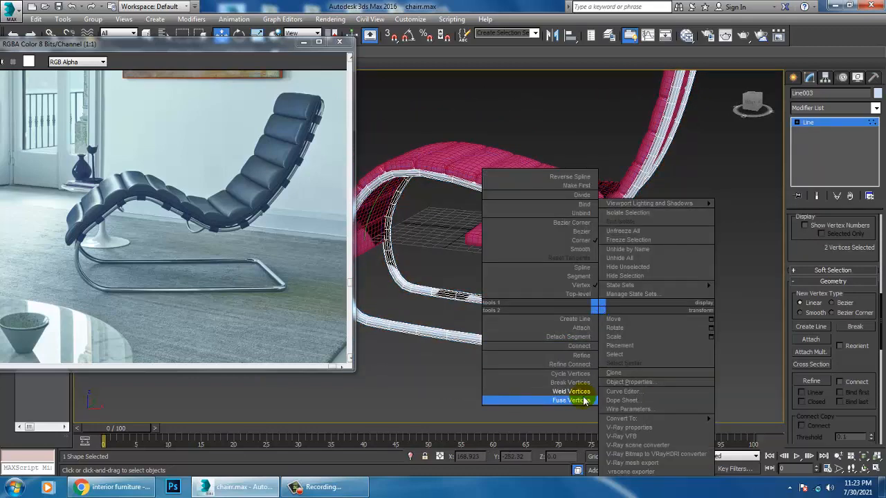
{"action": "left_click", "coordinate": [584, 399]}
{"action": "right_click", "coordinate": [605, 368]}
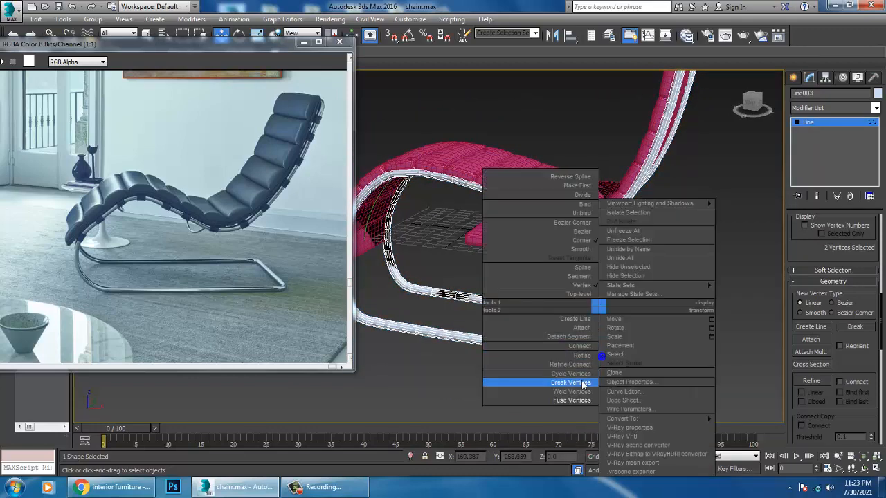
{"action": "left_click", "coordinate": [581, 390]}
- Fuse and weld the overlapping vertices where the far base tube meets the crossbar
{"action": "middle_click_drag", "start_coordinate": [647, 378], "coordinate": [675, 280], "text": "alt"}
{"action": "left_click_drag", "start_coordinate": [676, 278], "coordinate": [640, 331]}
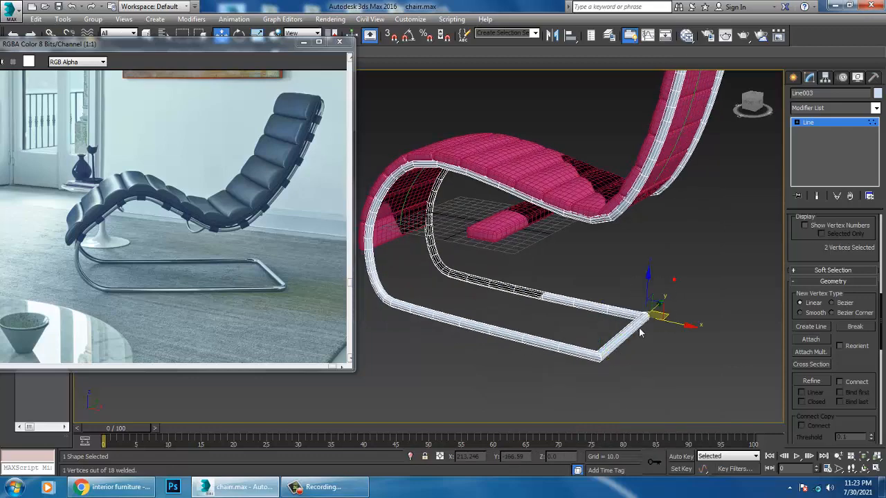
{"action": "right_click", "coordinate": [637, 309]}
{"action": "left_click", "coordinate": [609, 400]}
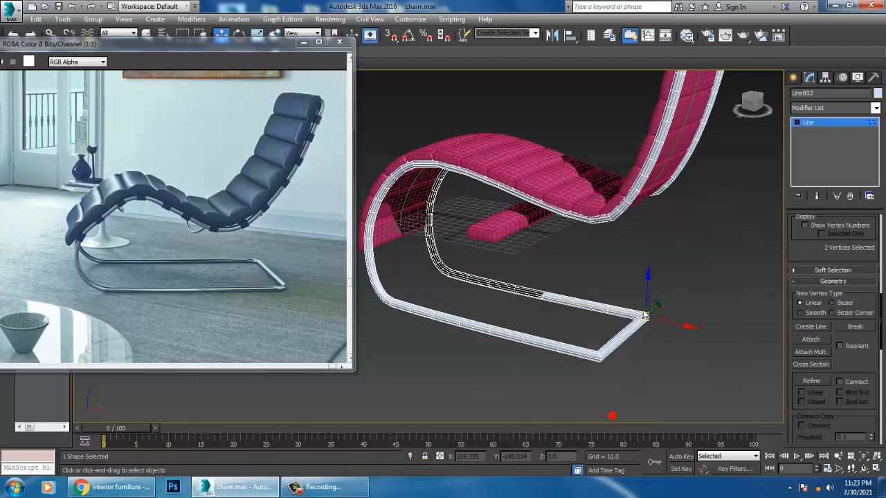
{"action": "right_click", "coordinate": [642, 315]}
{"action": "left_click", "coordinate": [609, 393]}
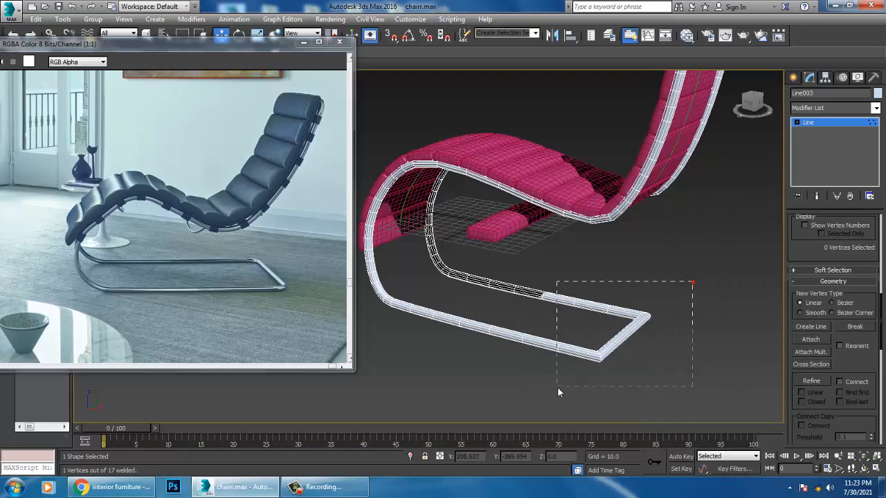
- Fillet the two vertices where the base tubes meet the crossbar by about 4.385 to round the corners
{"action": "left_click_drag", "start_coordinate": [816, 418], "coordinate": [804, 197]}
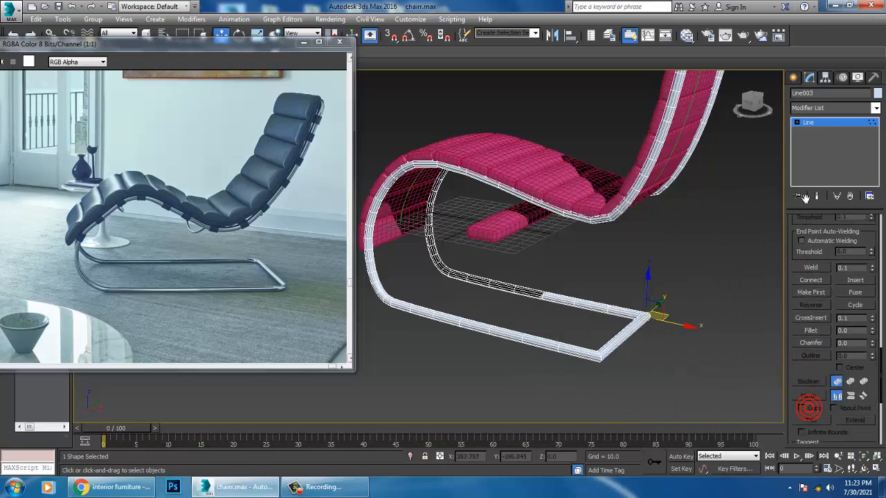
{"action": "left_click", "coordinate": [810, 330]}
{"action": "middle_click_drag", "start_coordinate": [658, 332], "coordinate": [614, 364], "text": "alt"}
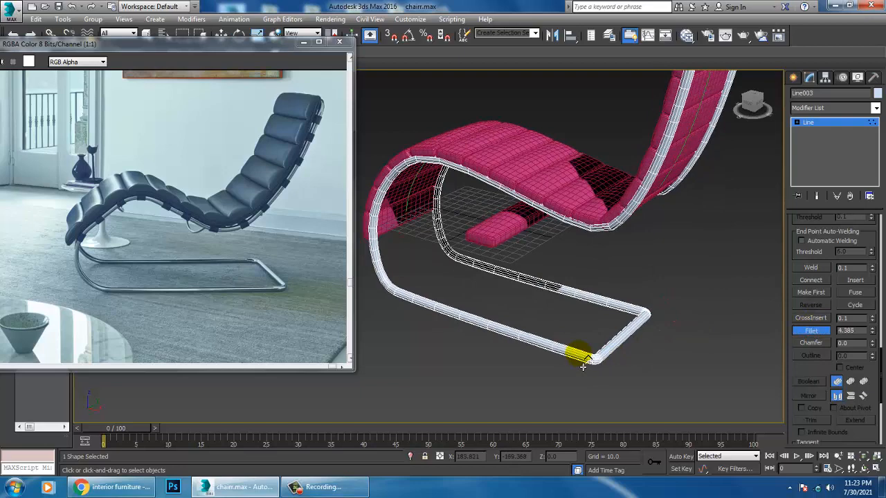
{"action": "scroll", "coordinate": [581, 364], "scroll_direction": "down", "scroll_amount": 5}
{"action": "mouse_move", "coordinate": [583, 356]}
{"action": "middle_mouse_down", "text": "alt"}
{"action": "mouse_move", "coordinate": [652, 346]}
{"action": "mouse_move", "coordinate": [632, 326]}
{"action": "mouse_move", "coordinate": [652, 312]}
{"action": "mouse_move", "coordinate": [643, 291]}
{"action": "mouse_move", "coordinate": [693, 285]}
{"action": "middle_mouse_up", "text": "alt"}
{"action": "right_click", "coordinate": [653, 346]}
- Convert the tubular frame spline to an Editable Poly
{"action": "scroll", "coordinate": [694, 285], "scroll_direction": "up", "scroll_amount": 6}
{"action": "scroll", "coordinate": [612, 265], "scroll_direction": "down", "scroll_amount": 5}
{"action": "middle_click_drag", "start_coordinate": [593, 254], "coordinate": [588, 251], "text": "alt"}
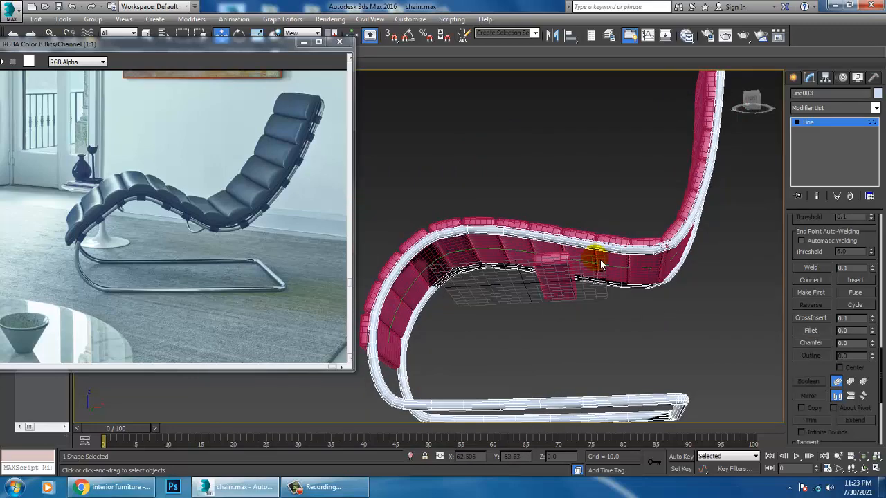
{"action": "scroll", "coordinate": [560, 233], "scroll_direction": "up", "scroll_amount": 5}
{"action": "right_click", "coordinate": [559, 236]}
{"action": "mouse_move", "coordinate": [609, 342]}
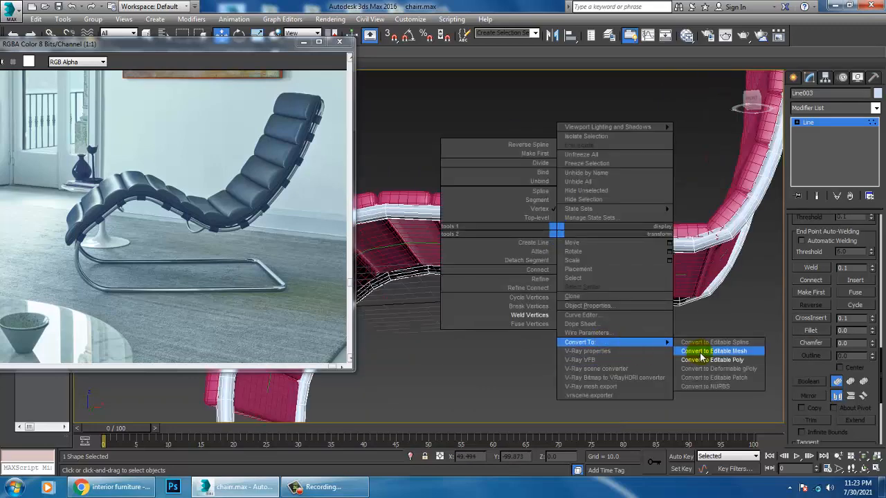
{"action": "left_click", "coordinate": [716, 362]}
- Isolate the tubular frame from the cushions and the rest of the scene
{"action": "left_click", "coordinate": [566, 343]}
{"action": "middle_click_drag", "start_coordinate": [566, 344], "coordinate": [564, 292], "text": "alt"}
{"action": "left_click", "coordinate": [566, 291]}
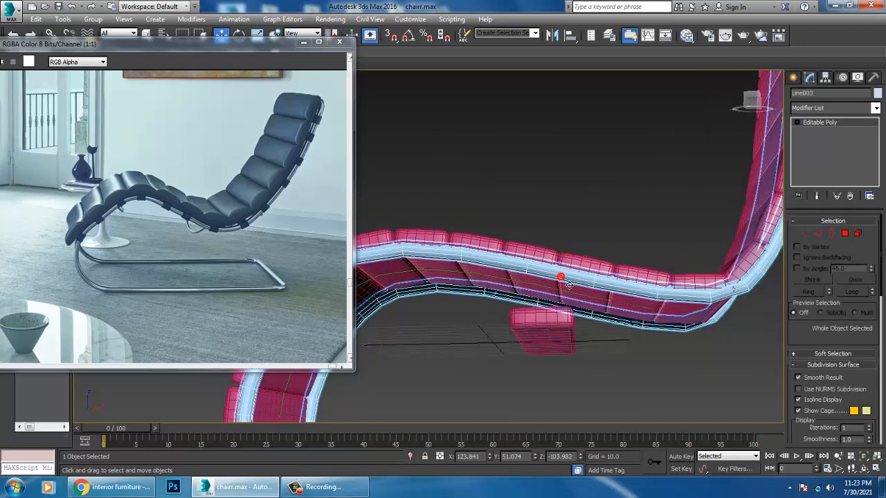
{"action": "scroll", "coordinate": [561, 283], "scroll_direction": "down", "scroll_amount": 5}
{"action": "middle_click_drag", "start_coordinate": [553, 277], "coordinate": [624, 325], "text": "alt"}
{"action": "scroll", "coordinate": [529, 277], "scroll_direction": "up", "scroll_amount": 5}
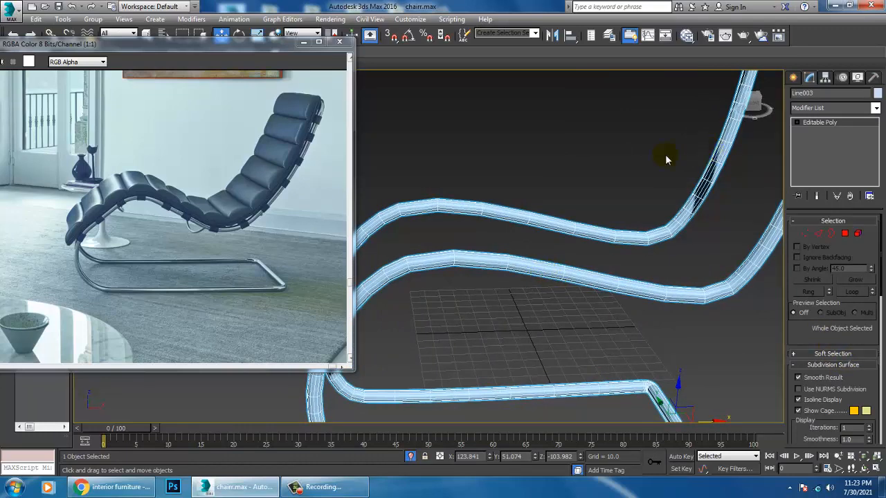
- Add Swift Loop edge loops along the near frame tube, from the backrest through the seat to the front curve, marking narrow strap bands
{"action": "left_click_drag", "start_coordinate": [239, 55], "coordinate": [260, 121]}
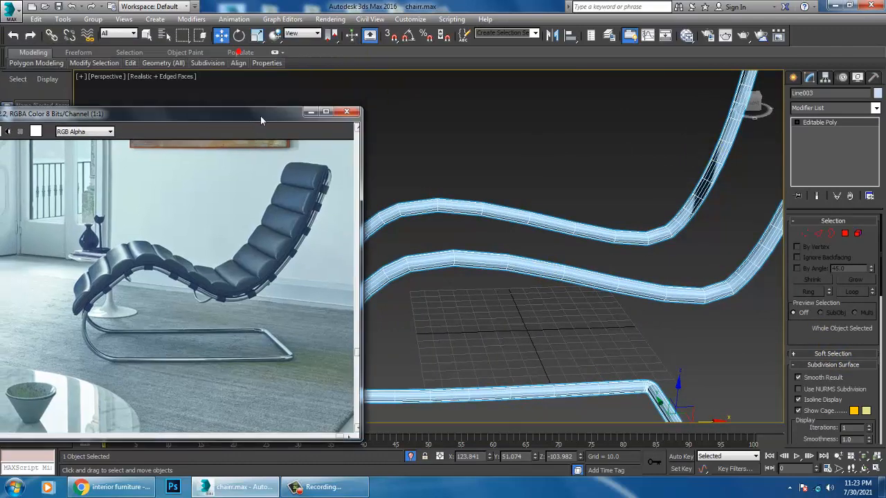
{"action": "double_click", "coordinate": [31, 55]}
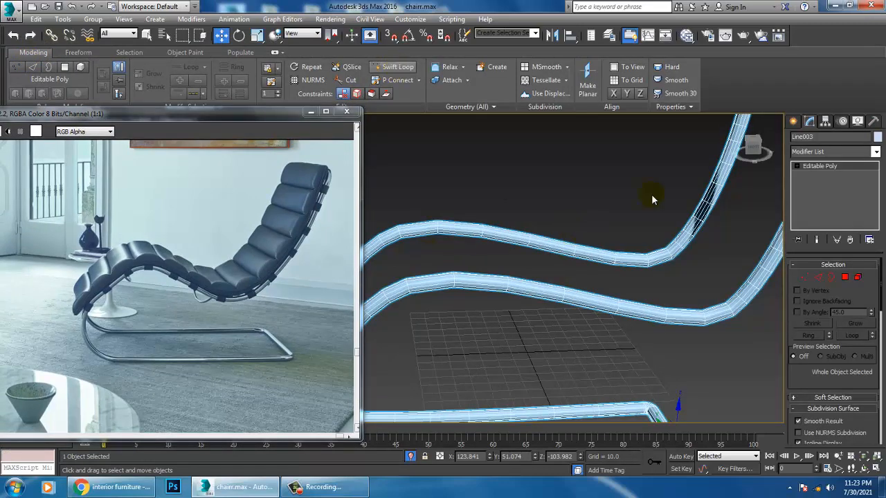
{"action": "middle_click_drag", "start_coordinate": [651, 199], "coordinate": [564, 239], "text": "alt"}
{"action": "left_click", "coordinate": [393, 66]}
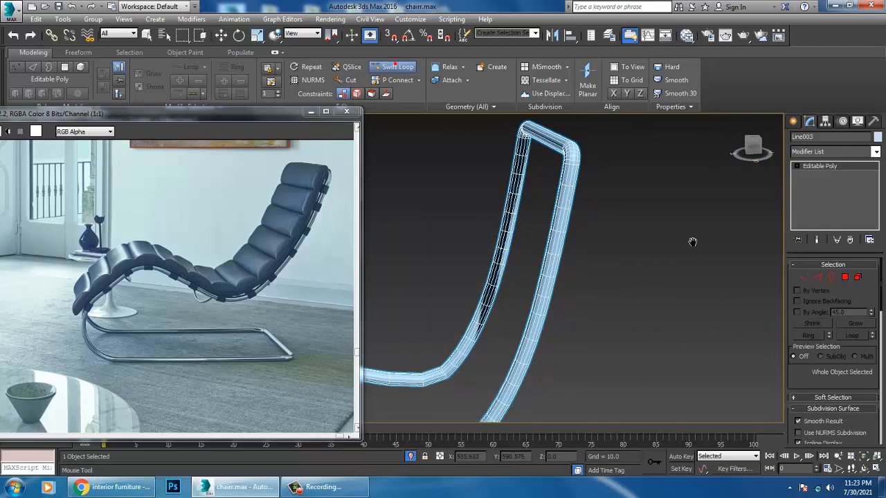
{"action": "scroll", "coordinate": [602, 249], "scroll_direction": "up", "scroll_amount": 2}
{"action": "middle_click_drag", "start_coordinate": [550, 320], "coordinate": [607, 225]}
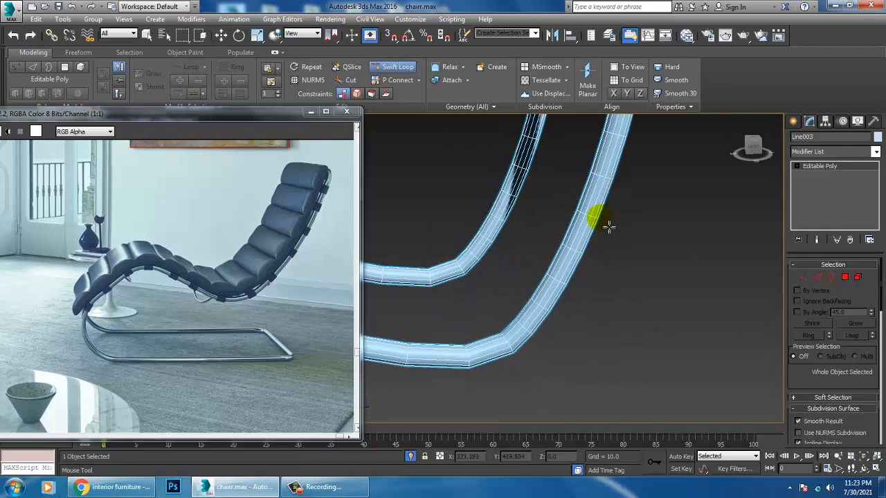
{"action": "middle_click_drag", "start_coordinate": [510, 340], "coordinate": [570, 312], "text": "alt"}
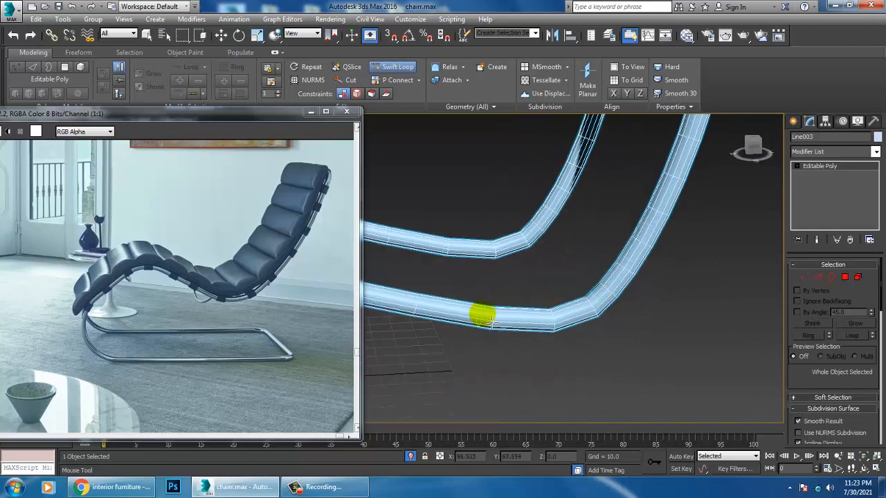
{"action": "middle_click_drag", "start_coordinate": [451, 317], "coordinate": [475, 286], "text": "alt"}
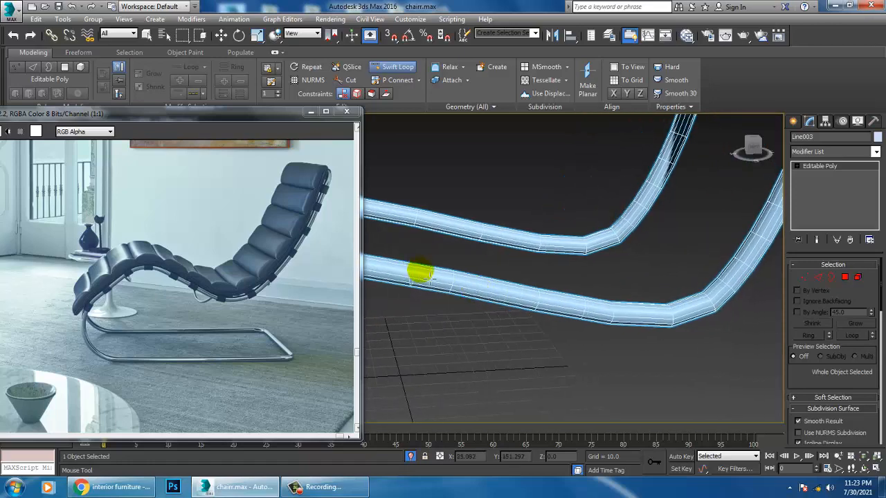
{"action": "middle_click_drag", "start_coordinate": [423, 275], "coordinate": [625, 275], "text": "alt"}
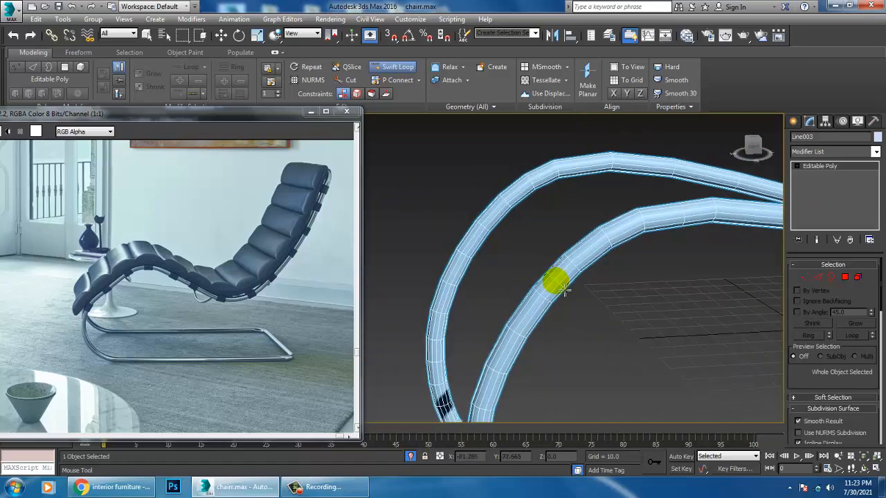
{"action": "middle_click_drag", "start_coordinate": [549, 311], "coordinate": [537, 270], "text": "alt"}
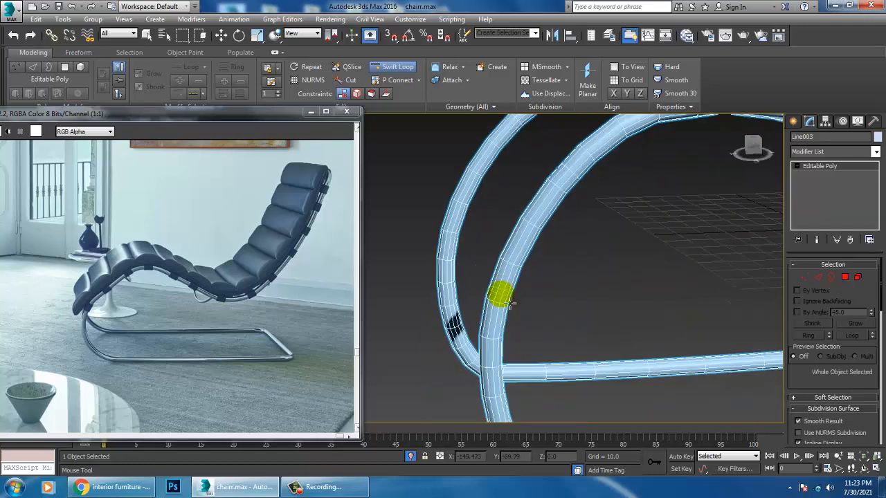
{"action": "key", "text": "w"}
- Select narrow polygon bands around the near tube in the upper part of the backrest for the strap collars
{"action": "middle_click_drag", "start_coordinate": [643, 228], "coordinate": [653, 256], "text": "alt"}
{"action": "scroll", "coordinate": [657, 260], "scroll_direction": "up", "scroll_amount": 2}
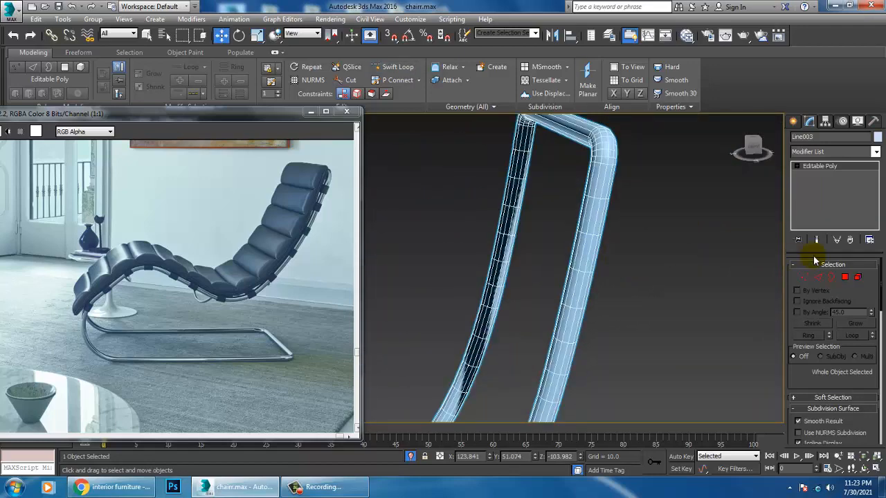
{"action": "left_click", "coordinate": [844, 278]}
{"action": "scroll", "coordinate": [605, 202], "scroll_direction": "up", "scroll_amount": 2}
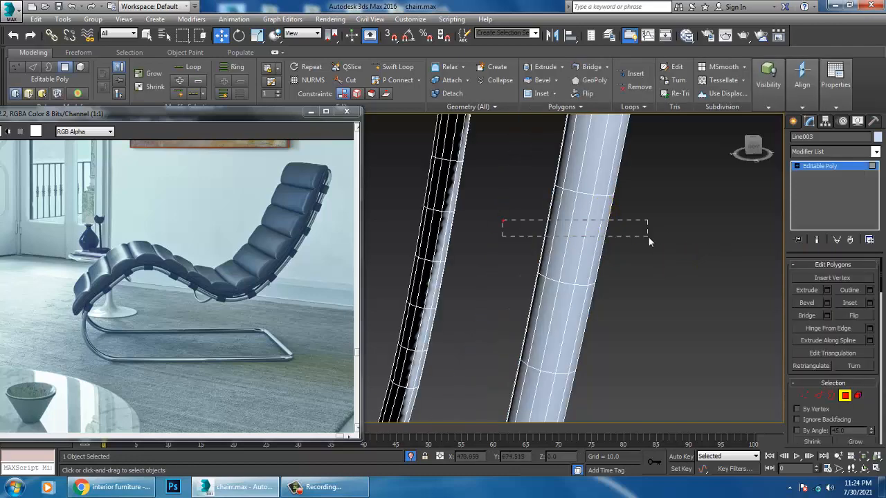
{"action": "left_click_drag", "start_coordinate": [648, 241], "coordinate": [649, 240]}
{"action": "middle_click_drag", "start_coordinate": [649, 241], "coordinate": [462, 208], "text": "alt"}
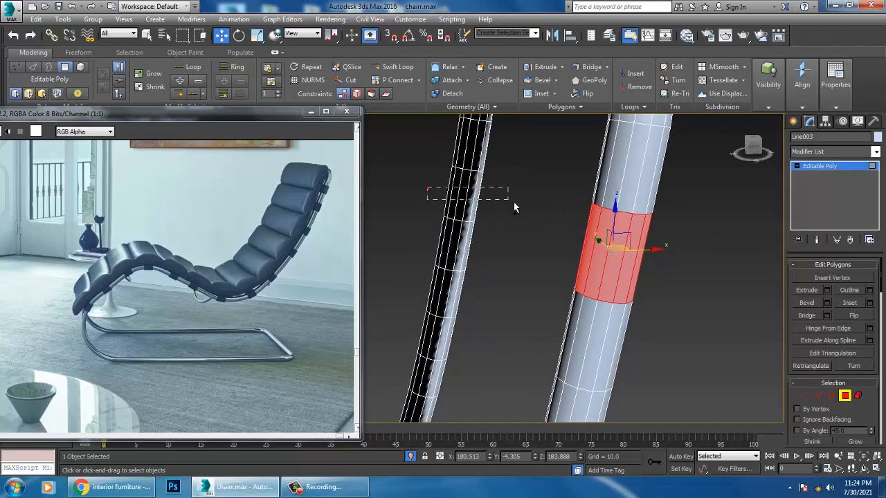
{"action": "left_click_drag", "start_coordinate": [427, 186], "coordinate": [514, 207], "text": "ctrl"}
{"action": "left_click", "coordinate": [609, 270]}
{"action": "middle_click_drag", "start_coordinate": [609, 270], "coordinate": [590, 233], "text": "alt"}
{"action": "left_click", "coordinate": [589, 253], "text": "ctrl"}
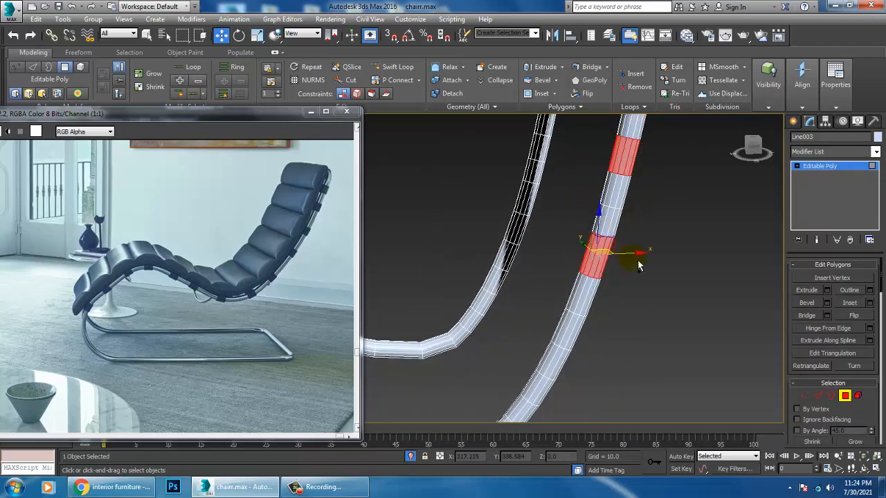
- Add bands lower down the near backrest tube to the selection and deselect the extra polygons between them
{"action": "left_click", "coordinate": [580, 225], "text": "alt"}
{"action": "left_click_drag", "start_coordinate": [647, 234], "coordinate": [643, 232], "text": "ctrl"}
{"action": "middle_click_drag", "start_coordinate": [609, 257], "coordinate": [572, 279], "text": "alt"}
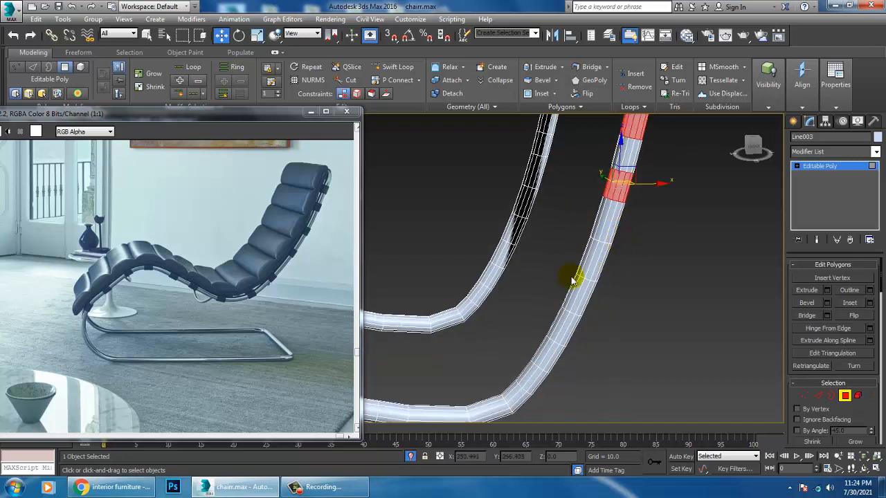
{"action": "left_click_drag", "start_coordinate": [630, 309], "coordinate": [628, 309], "text": "ctrl"}
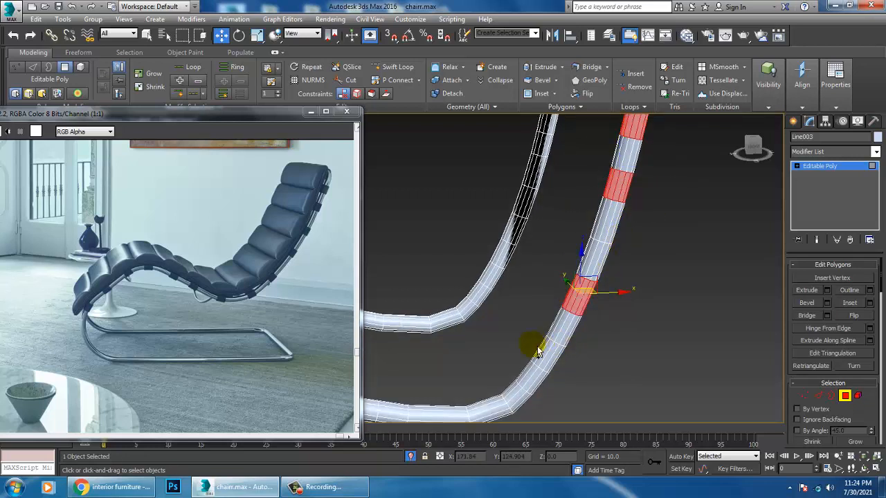
{"action": "left_click_drag", "start_coordinate": [573, 367], "coordinate": [571, 361], "text": "ctrl"}
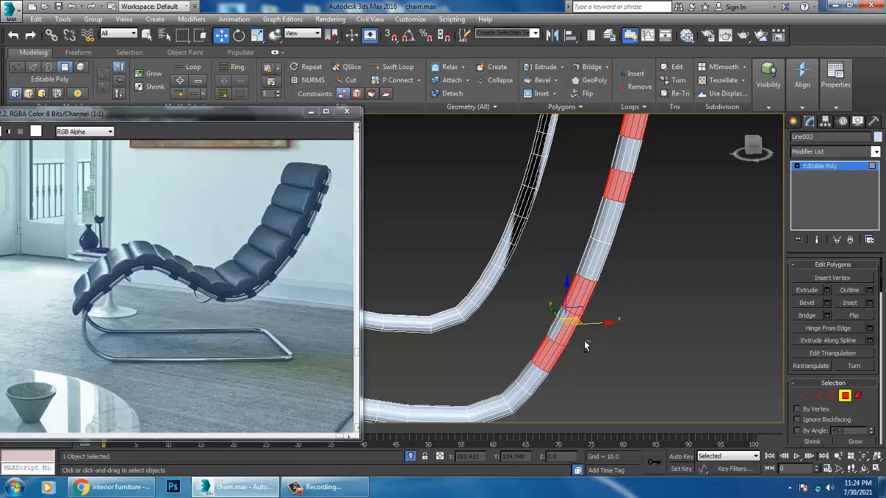
{"action": "left_click_drag", "start_coordinate": [563, 330], "coordinate": [561, 325], "text": "alt"}
- Add the two narrow bands along the near seat tube to the polygon selection
{"action": "middle_click_drag", "start_coordinate": [596, 337], "coordinate": [593, 257]}
{"action": "key", "text": "F3"}
{"action": "key", "text": "F3"}
{"action": "middle_click_drag", "start_coordinate": [469, 311], "coordinate": [595, 325]}
{"action": "left_click", "coordinate": [493, 303], "text": "ctrl"}
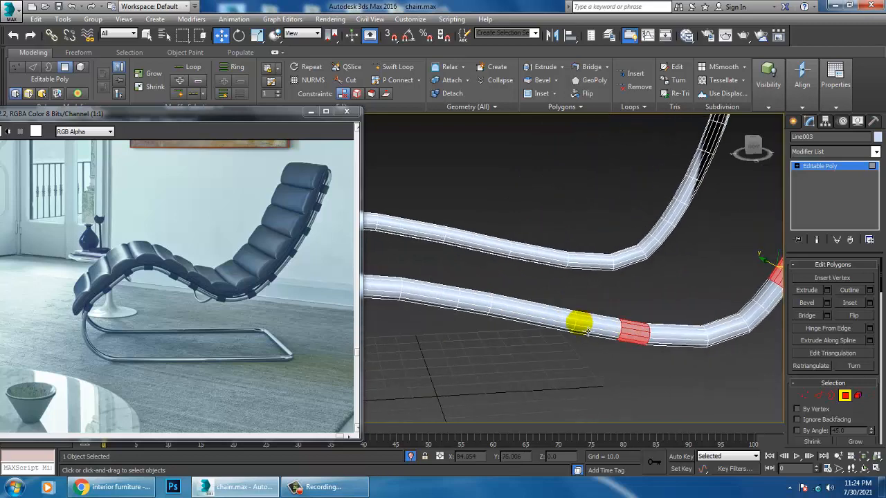
{"action": "middle_click_drag", "start_coordinate": [483, 338], "coordinate": [525, 320], "text": "alt"}
- Extrude the selected bands outward along their local normals with a height of about 0.551 to form collars
{"action": "left_click", "coordinate": [828, 291]}
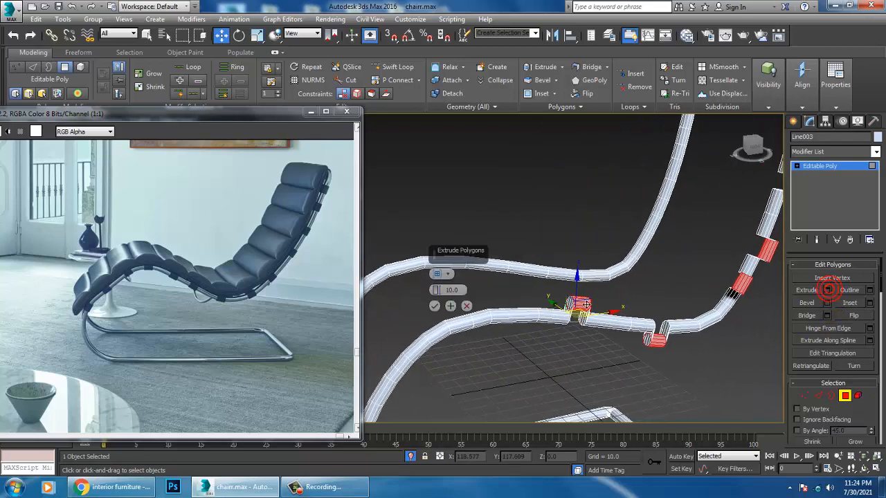
{"action": "left_click", "coordinate": [448, 274]}
{"action": "left_click", "coordinate": [472, 295]}
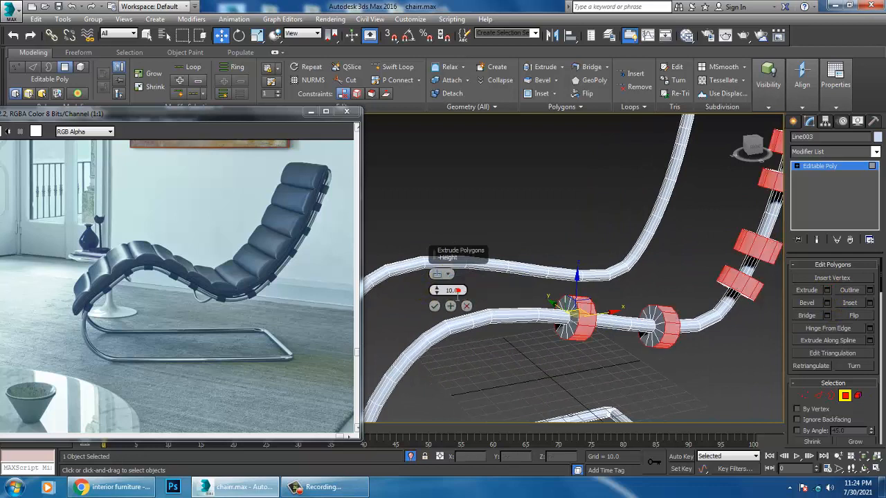
{"action": "left_click_drag", "start_coordinate": [436, 294], "coordinate": [465, 337]}
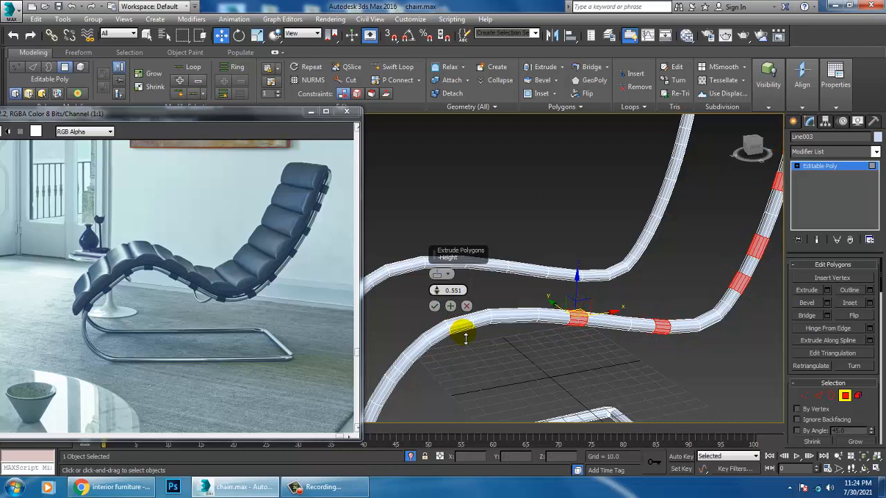
{"action": "left_click", "coordinate": [433, 308]}
- Clear the polygon selection, leave polygon editing and end the frame's isolation to bring back the cushions
{"action": "left_click", "coordinate": [517, 180]}
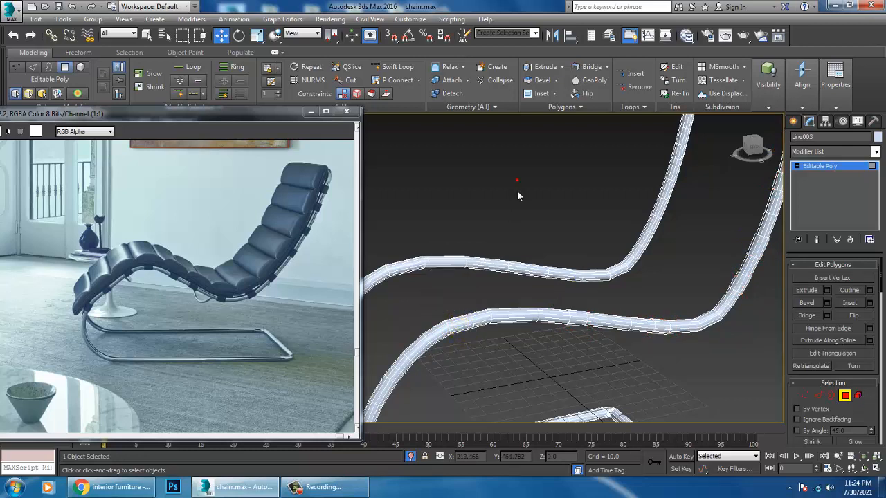
{"action": "key", "text": "6"}
{"action": "right_click", "coordinate": [584, 175]}
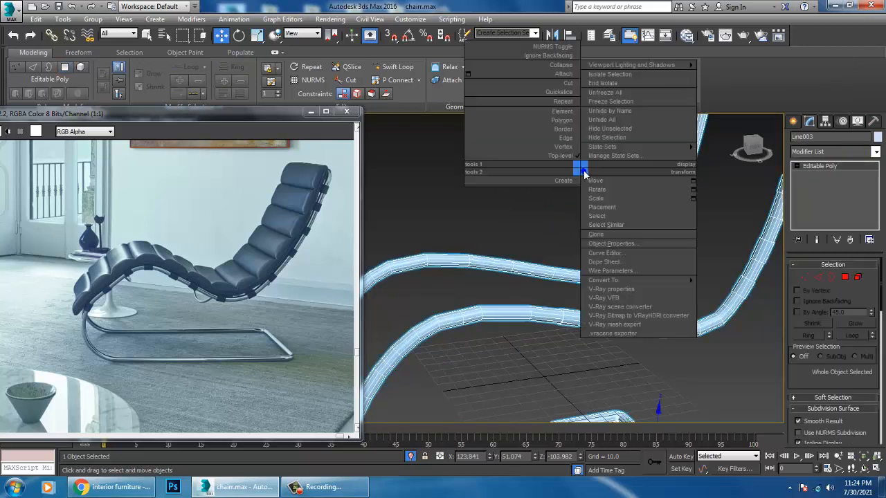
{"action": "left_click", "coordinate": [606, 83]}
{"action": "scroll", "coordinate": [612, 291], "scroll_direction": "up", "scroll_amount": 3}
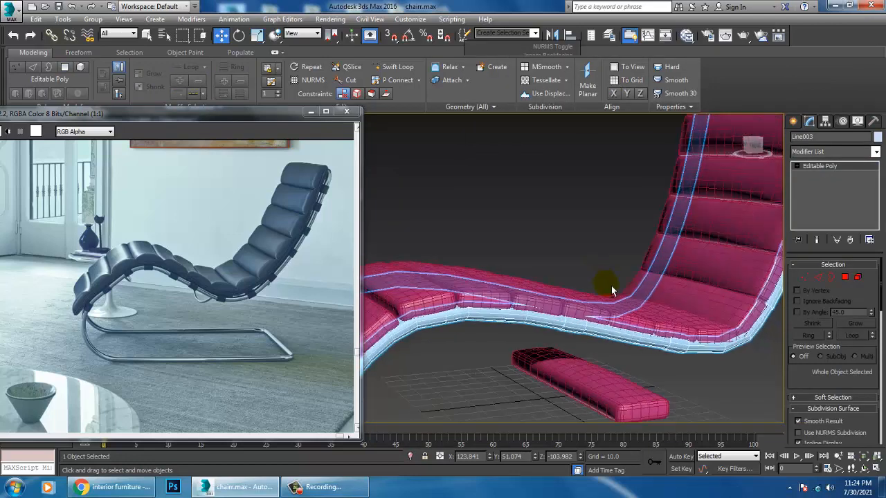
{"action": "scroll", "coordinate": [611, 291], "scroll_direction": "down", "scroll_amount": 2}
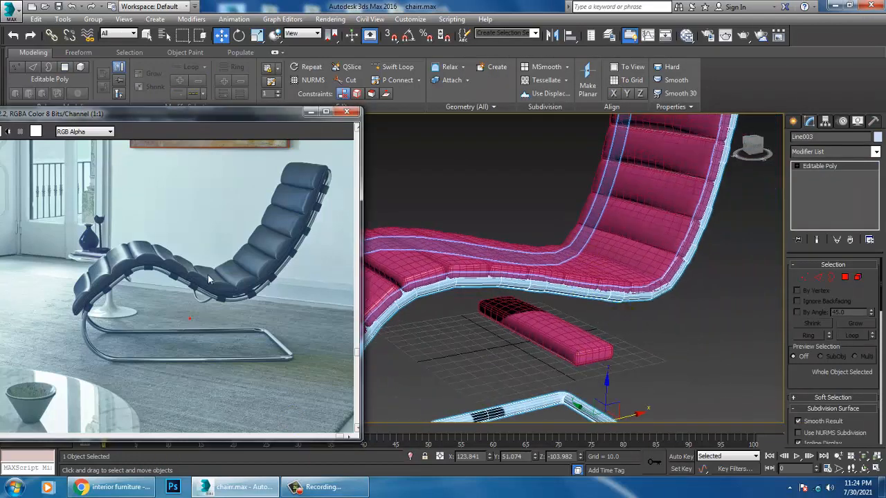
- Enlarge the reference image to 2:1 to examine the straps and curved under-seat tube, and deselect the frame
{"action": "left_click", "coordinate": [206, 282], "text": "ctrl"}
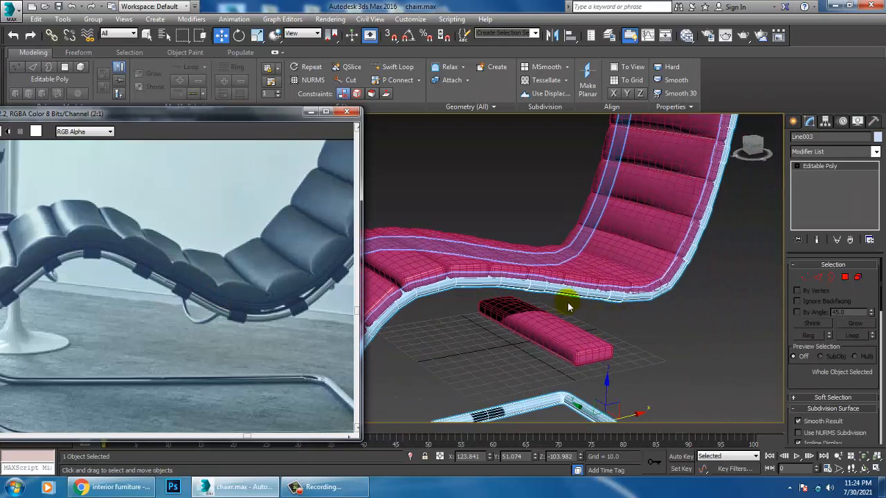
{"action": "scroll", "coordinate": [560, 315], "scroll_direction": "down", "scroll_amount": 5}
{"action": "middle_click_drag", "start_coordinate": [657, 315], "coordinate": [590, 320], "text": "alt"}
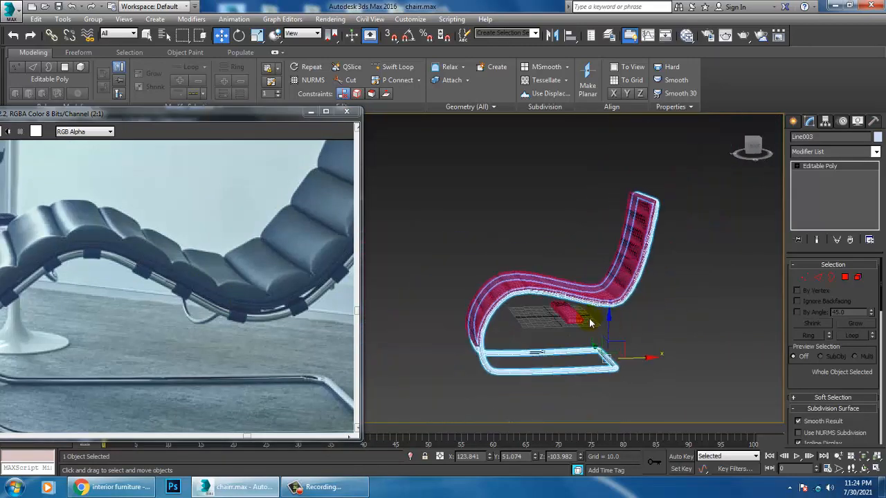
{"action": "left_click", "coordinate": [576, 323]}
{"action": "left_click", "coordinate": [529, 325]}
- Draw a downward-bowed arc spline between the two seat tubes in the Left view and set its rendered thickness to 3.287
{"action": "key", "text": "alt+w"}
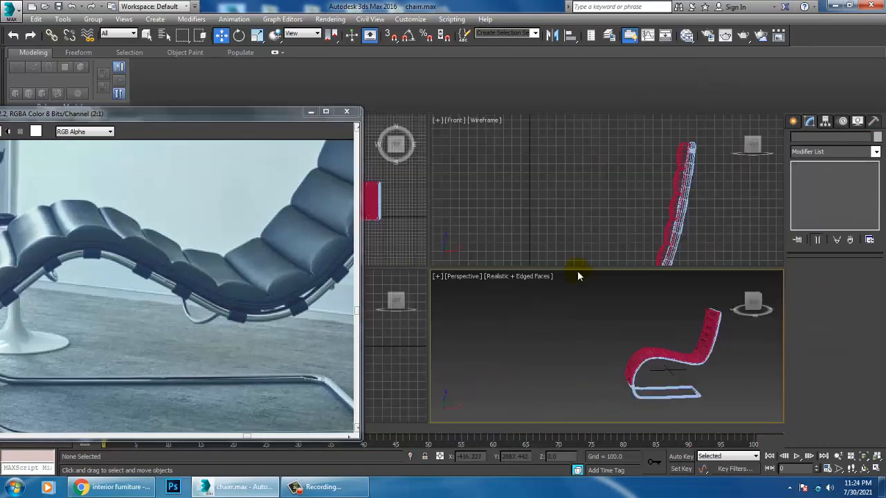
{"action": "key", "text": "alt+w"}
{"action": "middle_click_drag", "start_coordinate": [406, 326], "coordinate": [524, 263]}
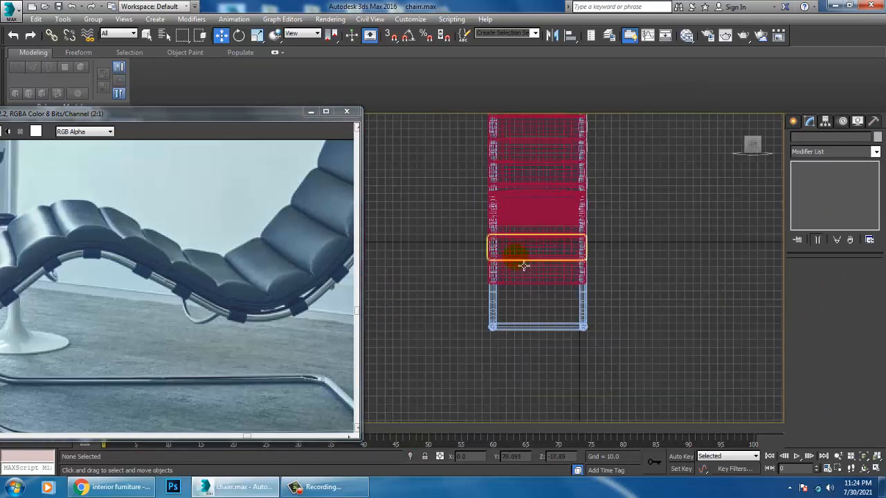
{"action": "scroll", "coordinate": [523, 263], "scroll_direction": "up", "scroll_amount": 4}
{"action": "scroll", "coordinate": [526, 290], "scroll_direction": "up", "scroll_amount": 4}
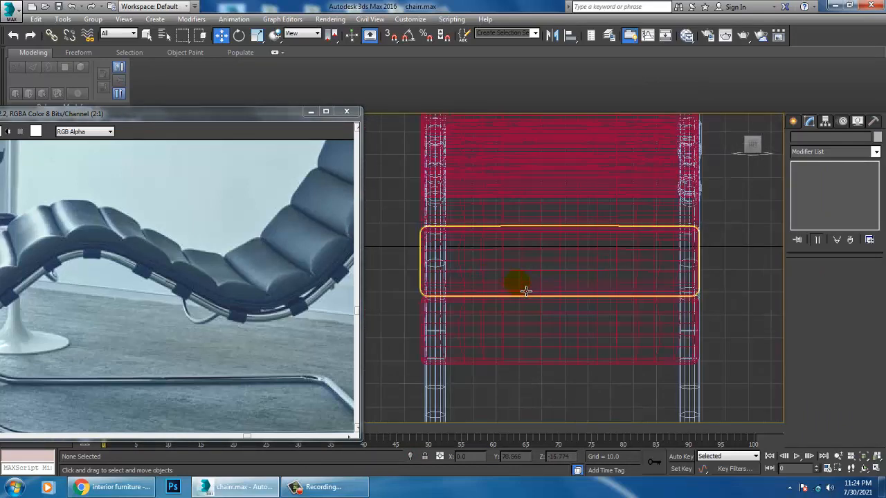
{"action": "left_click", "coordinate": [793, 121]}
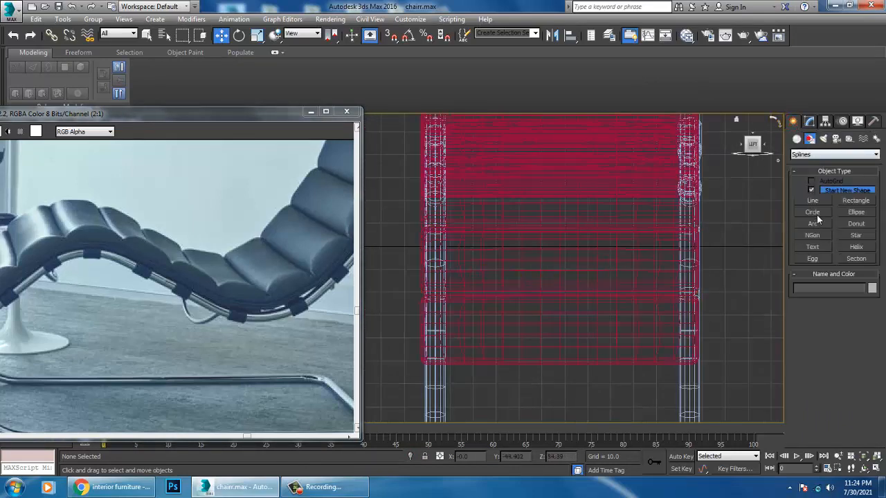
{"action": "left_click", "coordinate": [813, 224]}
{"action": "left_click_drag", "start_coordinate": [457, 286], "coordinate": [664, 285]}
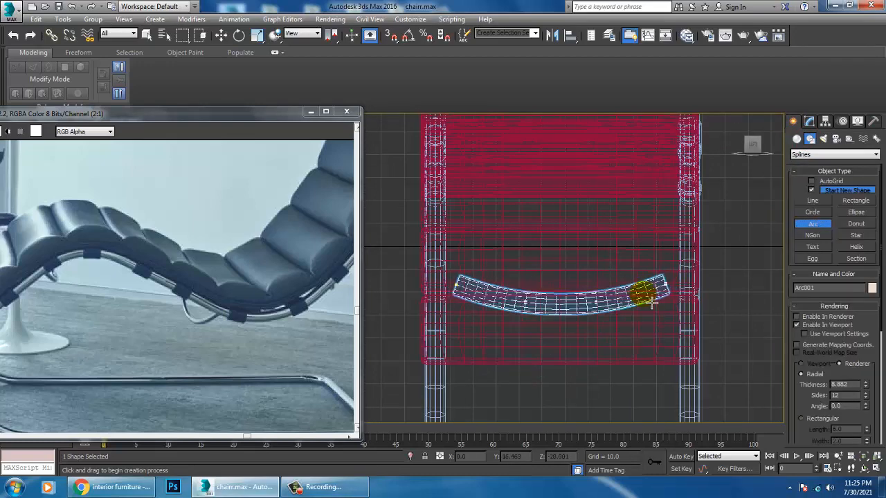
{"action": "left_click", "coordinate": [661, 315]}
{"action": "right_click", "coordinate": [661, 314]}
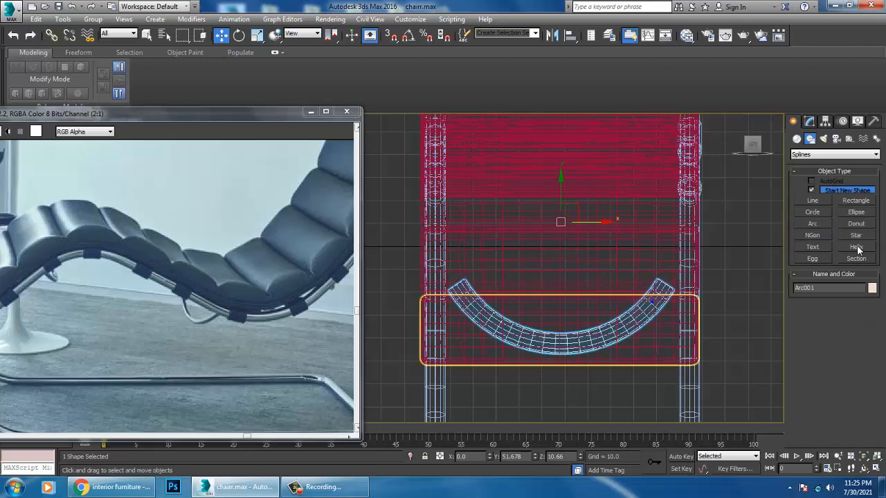
{"action": "left_click", "coordinate": [809, 121]}
{"action": "left_click_drag", "start_coordinate": [867, 349], "coordinate": [883, 384]}
- Raise the arc vertically so its ends meet the seat tubes under the middle of the chaise
{"action": "key", "text": "alt+w"}
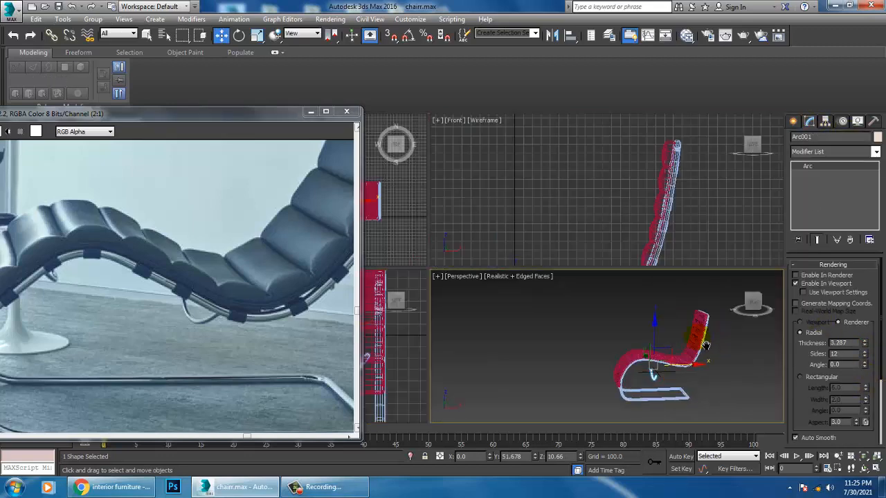
{"action": "key", "text": "alt+w"}
{"action": "middle_click_drag", "start_coordinate": [623, 332], "coordinate": [576, 321], "text": "alt"}
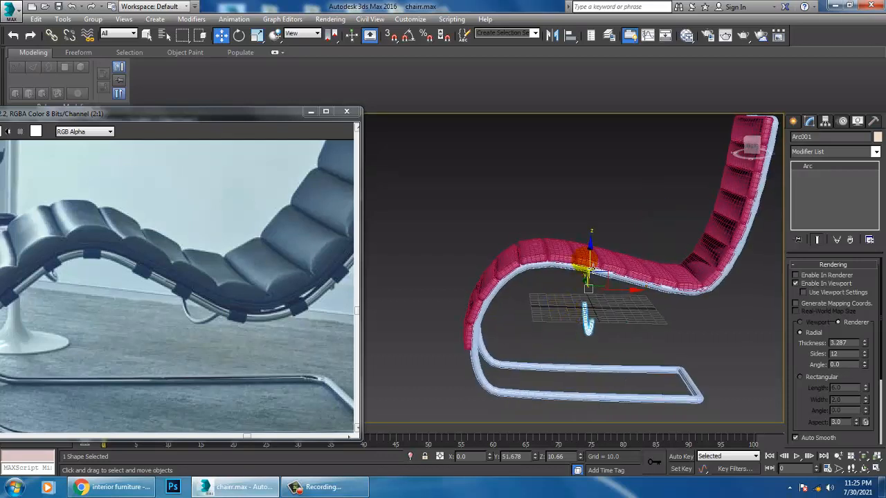
{"action": "left_click", "coordinate": [593, 265]}
{"action": "left_click", "coordinate": [589, 325]}
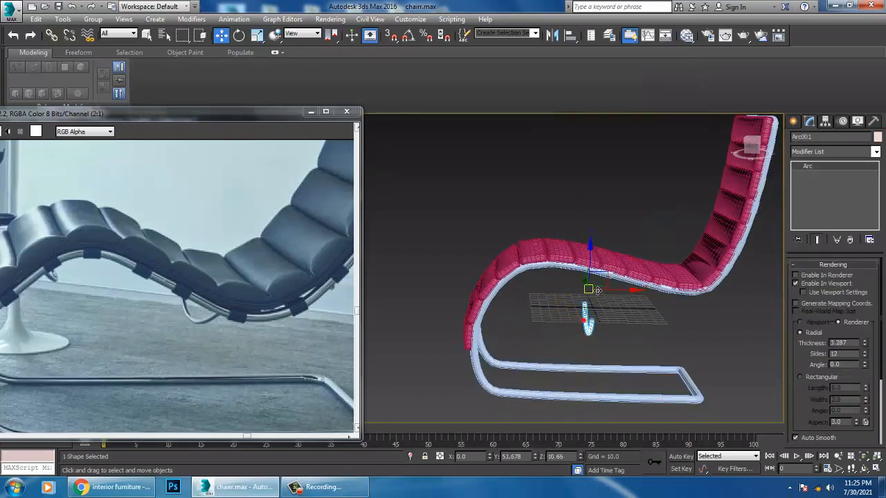
{"action": "left_click_drag", "start_coordinate": [596, 277], "coordinate": [601, 229]}
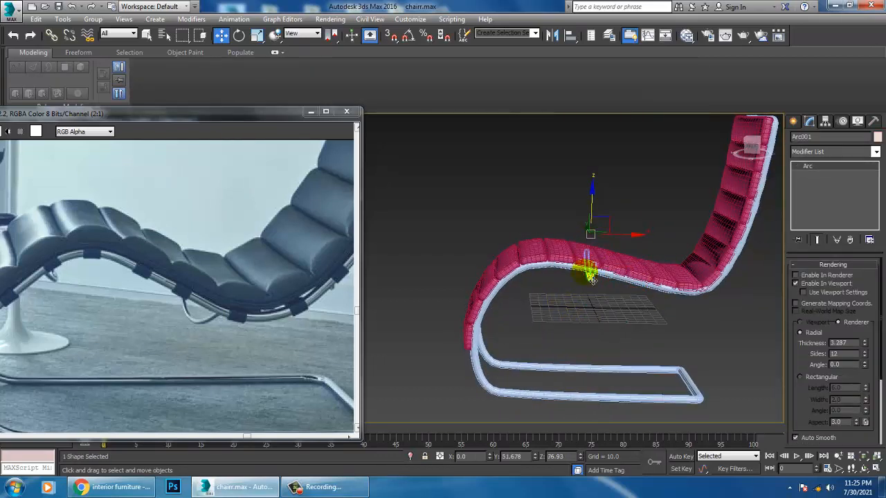
- Tilt the arc about 18 degrees in the Front view so it stands roughly square to the sloping seat tube
{"action": "key", "text": "e"}
{"action": "scroll", "coordinate": [592, 276], "scroll_direction": "up", "scroll_amount": 2}
{"action": "key", "text": "alt+w"}
{"action": "key", "text": "alt+w"}
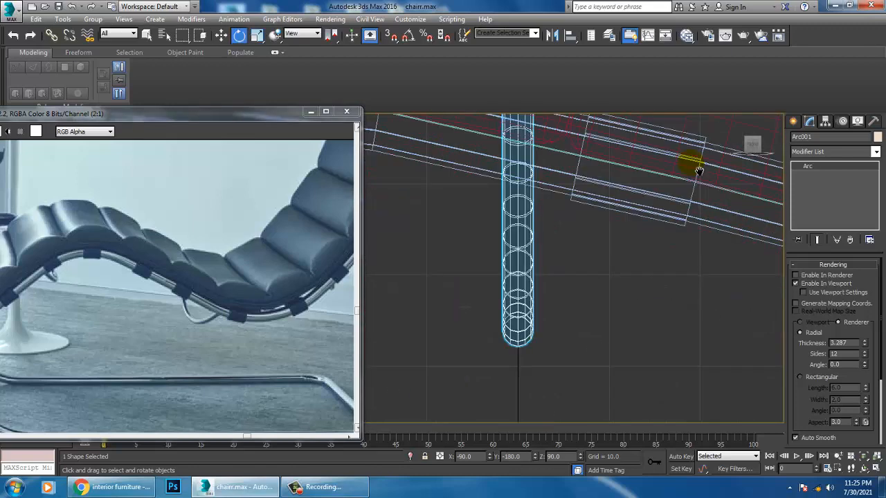
{"action": "scroll", "coordinate": [698, 171], "scroll_direction": "down", "scroll_amount": 3}
{"action": "middle_click_drag", "start_coordinate": [629, 192], "coordinate": [637, 254]}
{"action": "middle_click_drag", "start_coordinate": [637, 161], "coordinate": [733, 173], "text": "alt"}
{"action": "left_click_drag", "start_coordinate": [680, 197], "coordinate": [697, 215]}
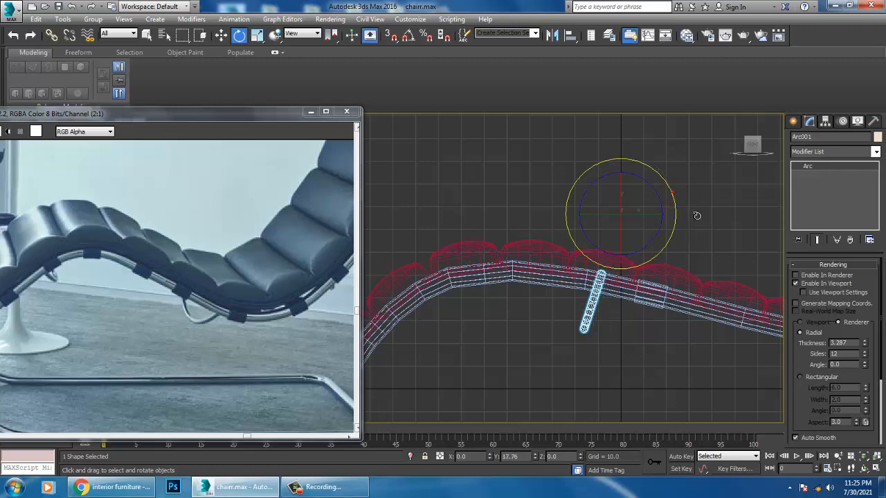
{"action": "key", "text": "ctrl+z"}
{"action": "key", "text": "w"}
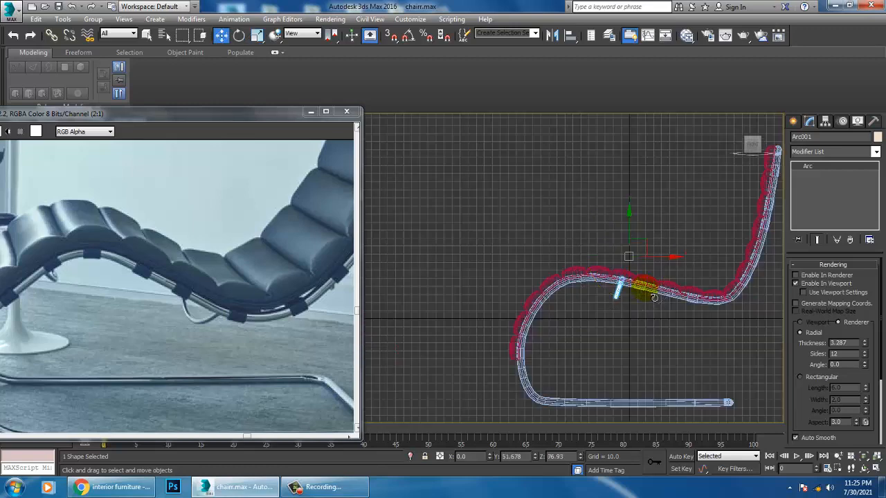
- Select every part of the chaise, assign one grey object colour, and clear the selection in the Perspective view
{"action": "key", "text": "ctrl+a"}
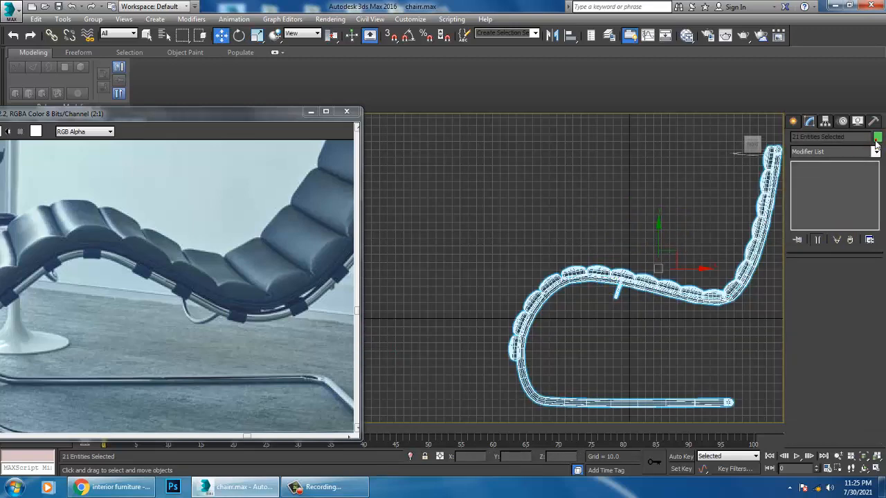
{"action": "left_click", "coordinate": [876, 138]}
{"action": "left_click", "coordinate": [434, 267]}
{"action": "key", "text": "alt+w"}
{"action": "key", "text": "alt+w"}
{"action": "left_click", "coordinate": [664, 275]}
{"action": "mouse_move", "coordinate": [609, 277]}
{"action": "middle_mouse_down"}
{"action": "mouse_move", "coordinate": [592, 247]}
{"action": "mouse_move", "coordinate": [585, 274]}
{"action": "mouse_move", "coordinate": [619, 276]}
{"action": "middle_mouse_up"}
- Select the whole chaise and raise it so its base frame rests at the level of the ground grid
{"action": "left_click_drag", "start_coordinate": [182, 112], "coordinate": [285, 109]}
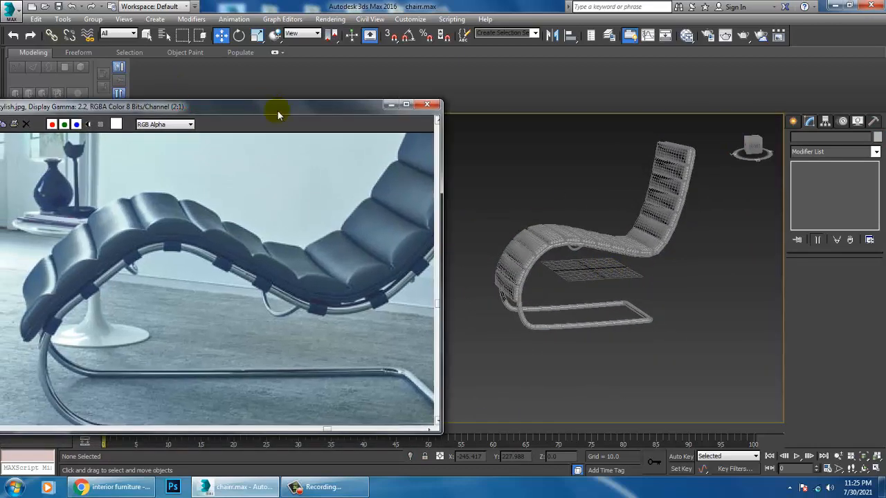
{"action": "scroll", "coordinate": [595, 284], "scroll_direction": "up", "scroll_amount": 4}
{"action": "left_click", "coordinate": [564, 287]}
{"action": "scroll", "coordinate": [580, 289], "scroll_direction": "up", "scroll_amount": 2}
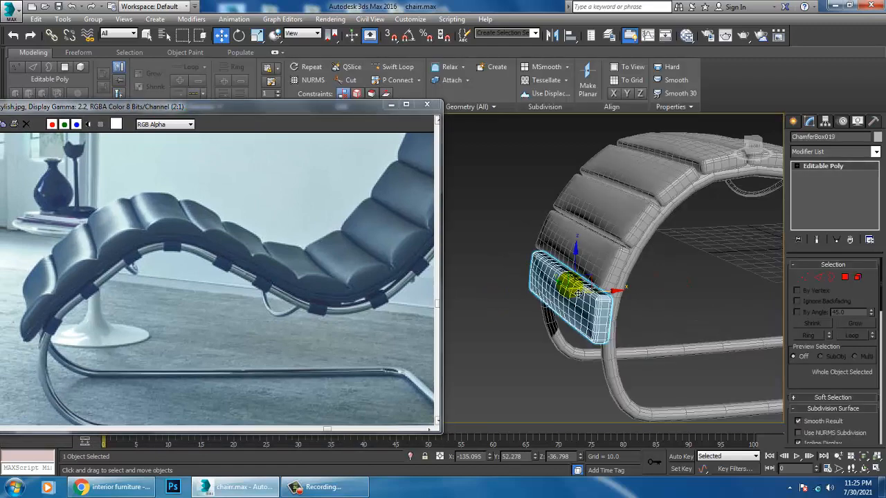
{"action": "left_click", "coordinate": [567, 302]}
{"action": "scroll", "coordinate": [567, 302], "scroll_direction": "down", "scroll_amount": 5}
{"action": "middle_click_drag", "start_coordinate": [682, 294], "coordinate": [605, 297], "text": "alt"}
{"action": "left_click_drag", "start_coordinate": [538, 214], "coordinate": [645, 233]}
- Create a standard plane about 1236 long and 966 wide beneath the chaise as a floor
{"action": "left_click", "coordinate": [793, 121]}
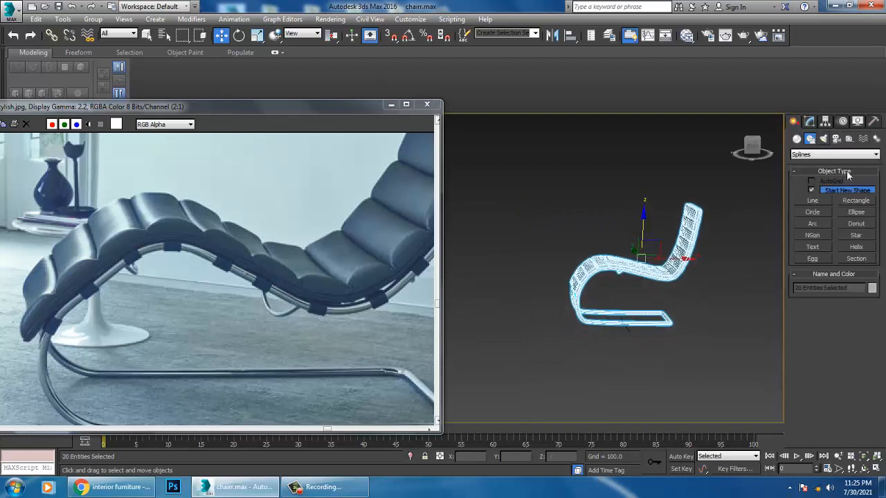
{"action": "left_click", "coordinate": [796, 139]}
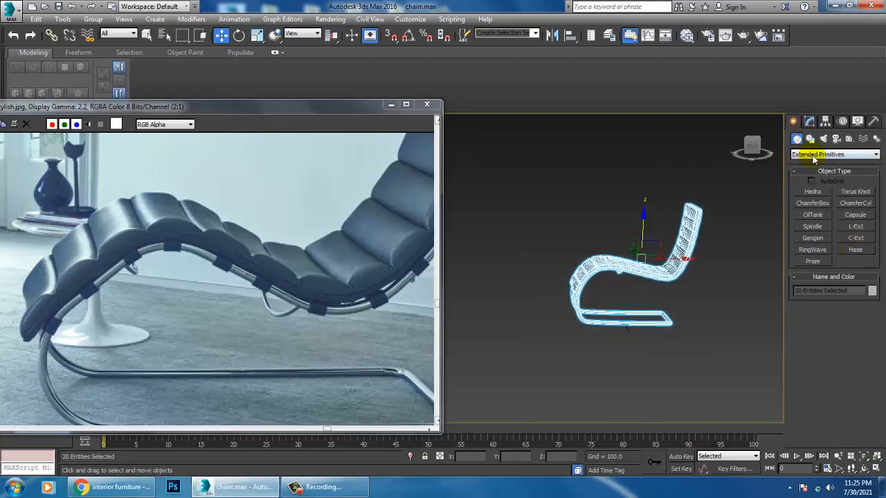
{"action": "left_click", "coordinate": [813, 155]}
{"action": "left_click", "coordinate": [816, 163]}
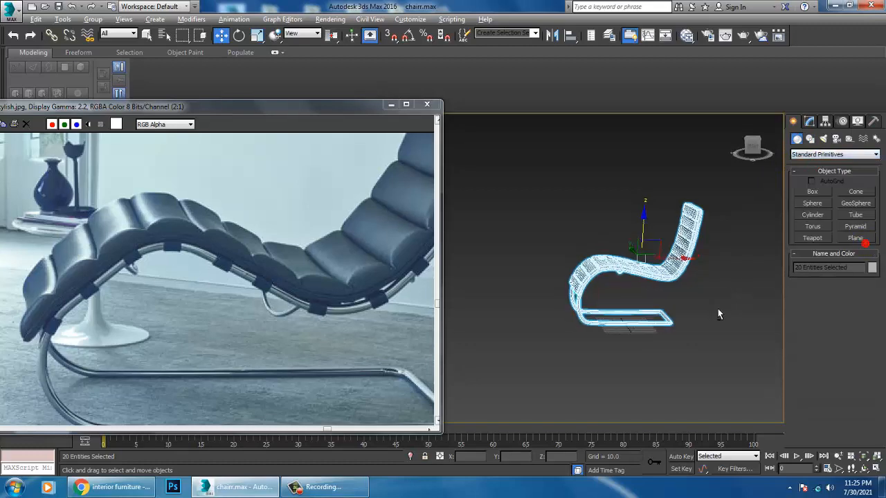
{"action": "left_click", "coordinate": [855, 238]}
{"action": "left_click_drag", "start_coordinate": [723, 284], "coordinate": [461, 460]}
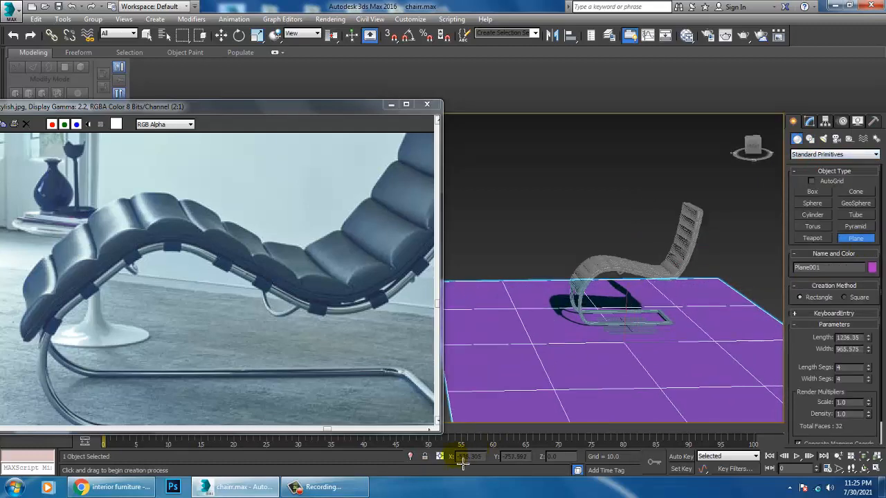
{"action": "right_click", "coordinate": [619, 264]}
- Compare the chaise's cushions, frame and under-seat arc with the reference image from several angles
{"action": "middle_click_drag", "start_coordinate": [619, 264], "coordinate": [600, 229], "text": "alt"}
{"action": "left_click", "coordinate": [599, 223]}
{"action": "scroll", "coordinate": [600, 228], "scroll_direction": "up", "scroll_amount": 5}
{"action": "scroll", "coordinate": [608, 242], "scroll_direction": "down", "scroll_amount": 4}
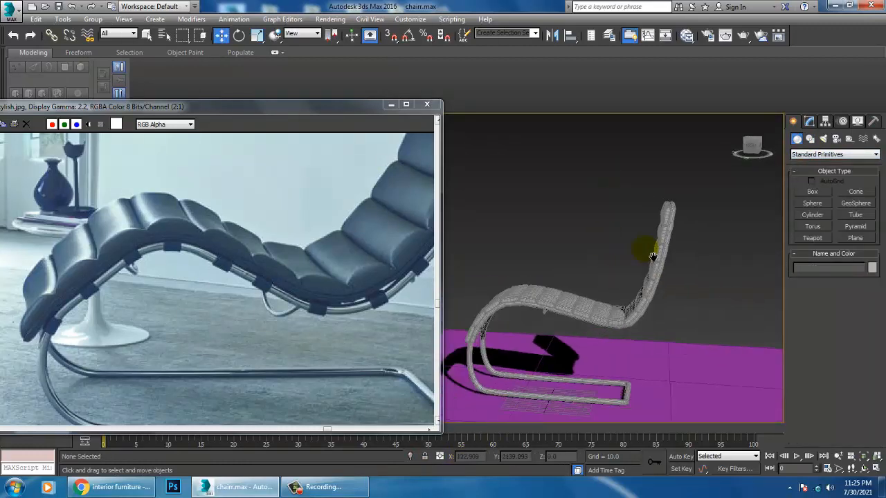
{"action": "mouse_move", "coordinate": [648, 256]}
{"action": "middle_mouse_down", "text": "alt"}
{"action": "mouse_move", "coordinate": [665, 243]}
{"action": "mouse_move", "coordinate": [650, 263]}
{"action": "middle_mouse_up", "text": "alt"}
{"action": "scroll", "coordinate": [337, 299], "scroll_direction": "down", "scroll_amount": 2}
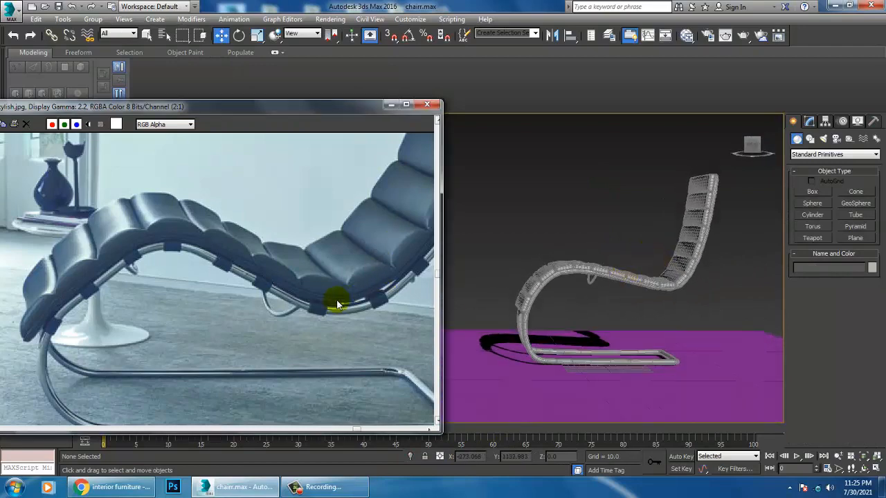
{"action": "middle_click_drag", "start_coordinate": [702, 291], "coordinate": [682, 293], "text": "alt"}
{"action": "scroll", "coordinate": [599, 311], "scroll_direction": "up", "scroll_amount": 4}
{"action": "scroll", "coordinate": [599, 311], "scroll_direction": "down", "scroll_amount": 6}
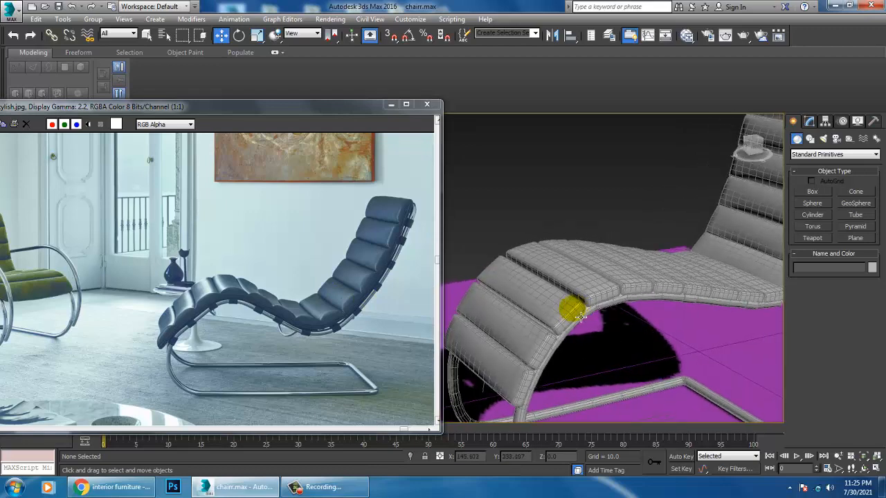
- Bring the green armchair into view in the reference image and open an empty working area in the Front view
{"action": "left_click_drag", "start_coordinate": [78, 112], "coordinate": [192, 114]}
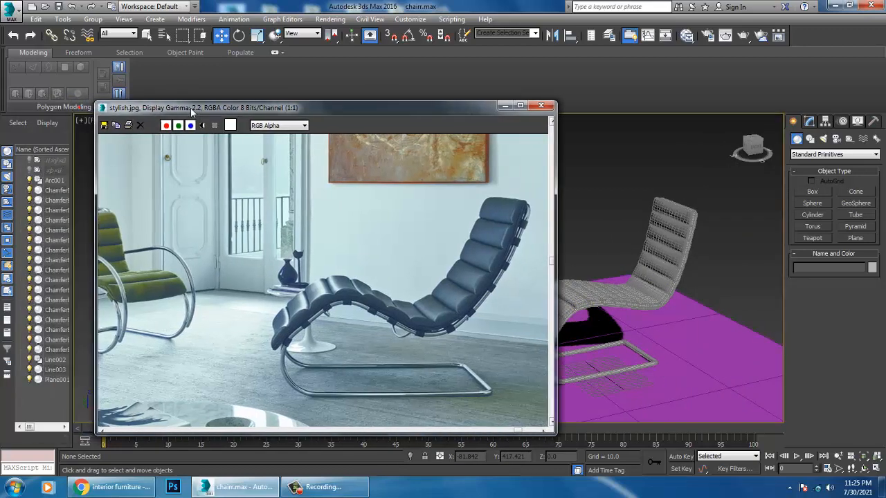
{"action": "middle_click_drag", "start_coordinate": [192, 314], "coordinate": [330, 288]}
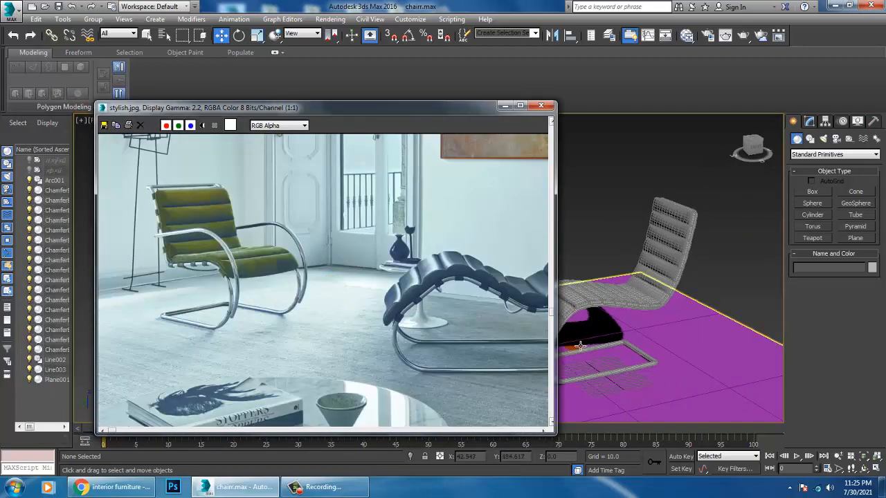
{"action": "left_click_drag", "start_coordinate": [273, 109], "coordinate": [197, 91]}
{"action": "middle_click_drag", "start_coordinate": [500, 261], "coordinate": [612, 217]}
{"action": "key", "text": "alt+w"}
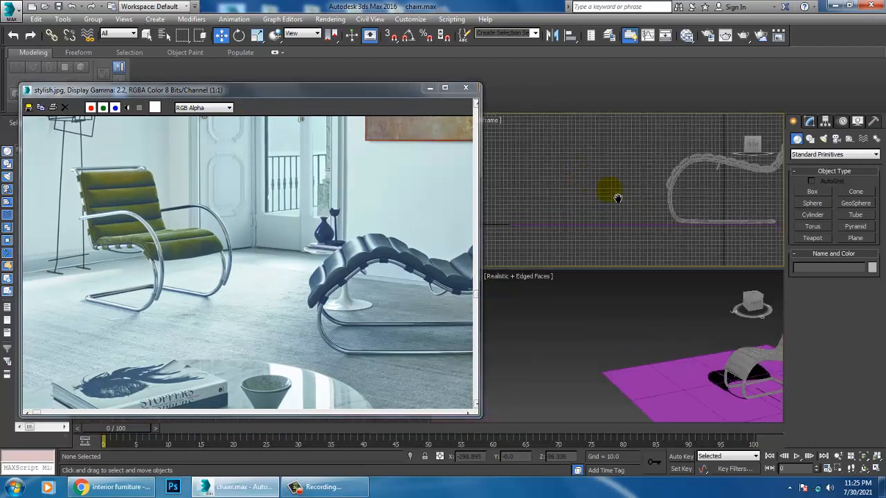
{"action": "left_click", "coordinate": [615, 195]}
{"action": "key", "text": "alt+w"}
{"action": "mouse_move", "coordinate": [537, 222]}
{"action": "middle_mouse_down"}
{"action": "mouse_move", "coordinate": [731, 226]}
{"action": "mouse_move", "coordinate": [622, 257]}
{"action": "mouse_move", "coordinate": [640, 273]}
{"action": "middle_mouse_up"}
- Draw the armchair's side profile as a line with a slanted backrest, a seat about 145 long, a front leg and a rearward base
{"action": "left_click", "coordinate": [809, 139]}
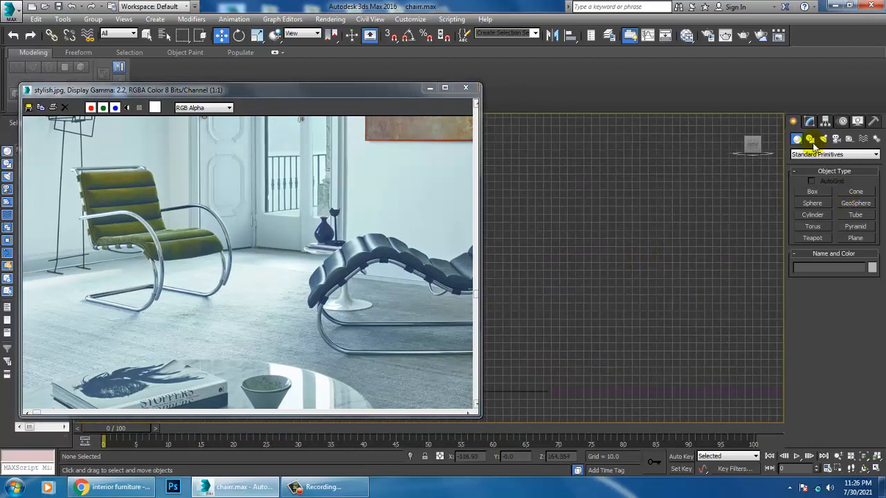
{"action": "left_click", "coordinate": [811, 138]}
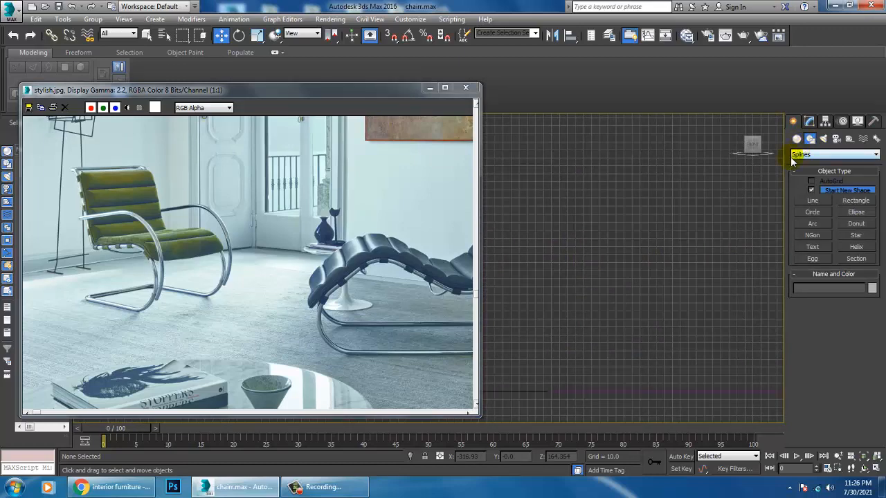
{"action": "left_click", "coordinate": [813, 200]}
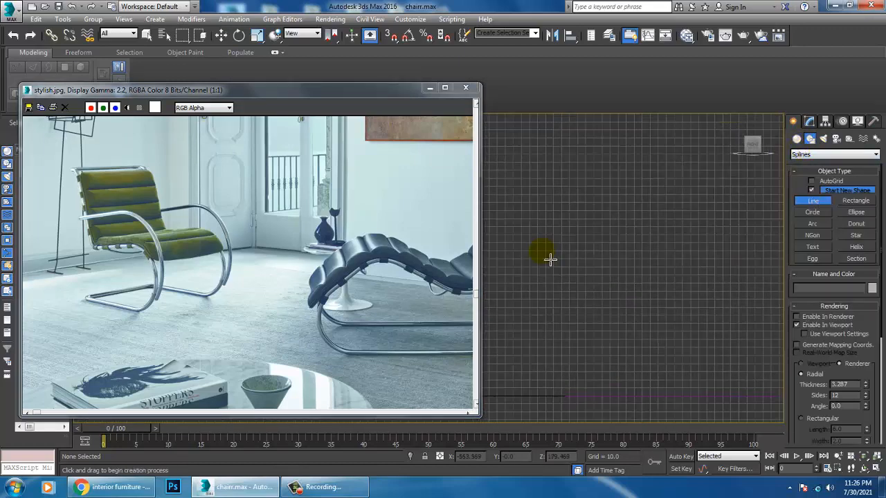
{"action": "left_click", "coordinate": [524, 190]}
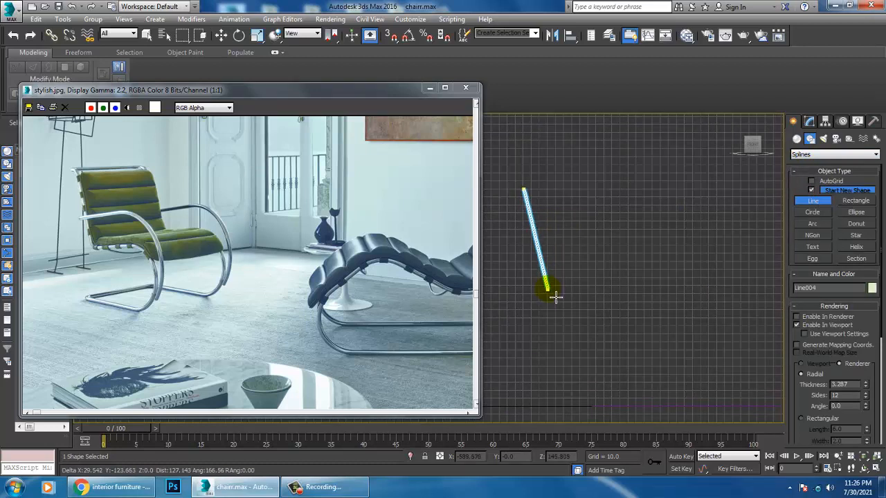
{"action": "right_click", "coordinate": [556, 299]}
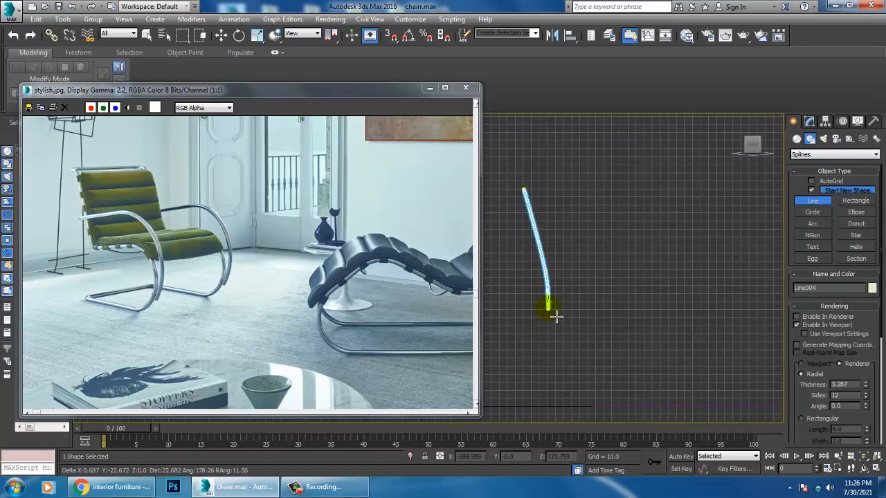
{"action": "left_click", "coordinate": [547, 309]}
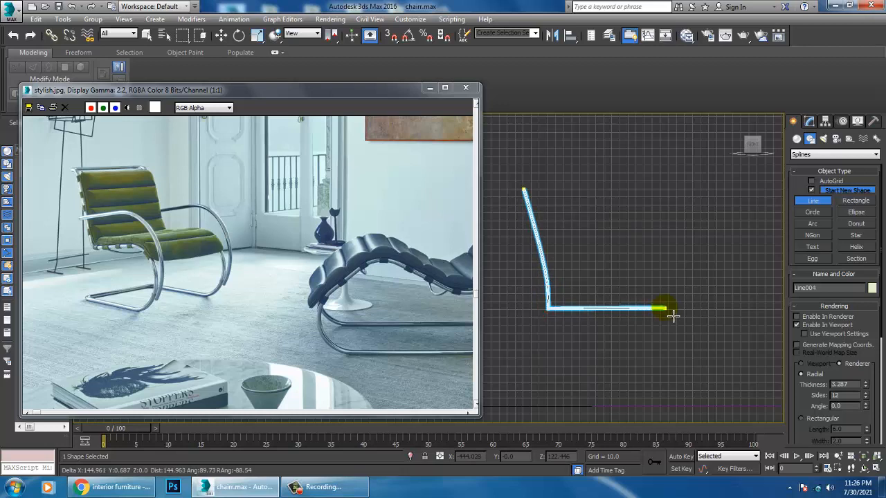
{"action": "left_click", "coordinate": [666, 309]}
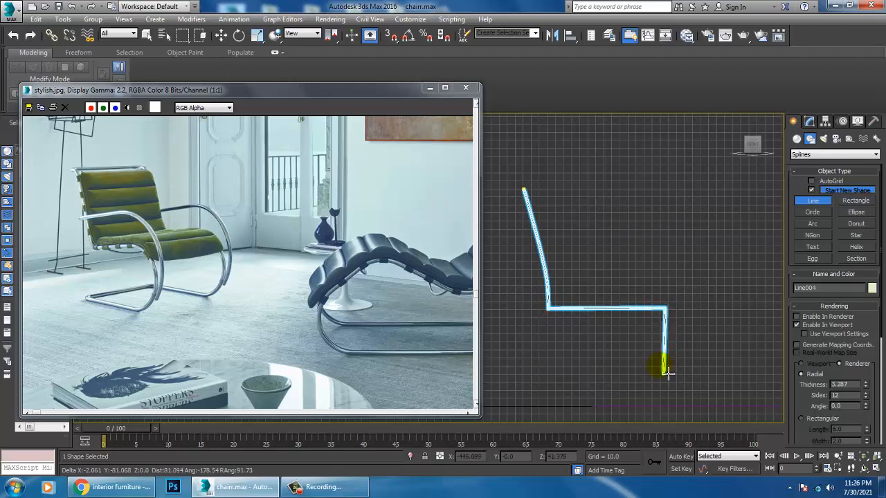
{"action": "middle_click_drag", "start_coordinate": [673, 406], "coordinate": [676, 348]}
{"action": "left_click", "coordinate": [676, 347]}
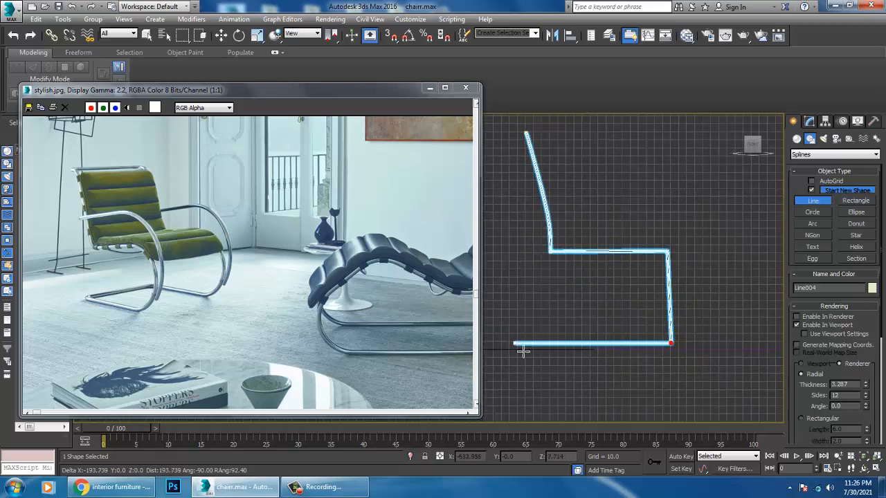
{"action": "left_click", "coordinate": [554, 348]}
- Shorten the profile's rear base end and fillet both front-leg corners into one continuous curve between seat and base
{"action": "key", "text": "w"}
{"action": "left_click_drag", "start_coordinate": [650, 212], "coordinate": [736, 417]}
{"action": "left_click", "coordinate": [817, 377]}
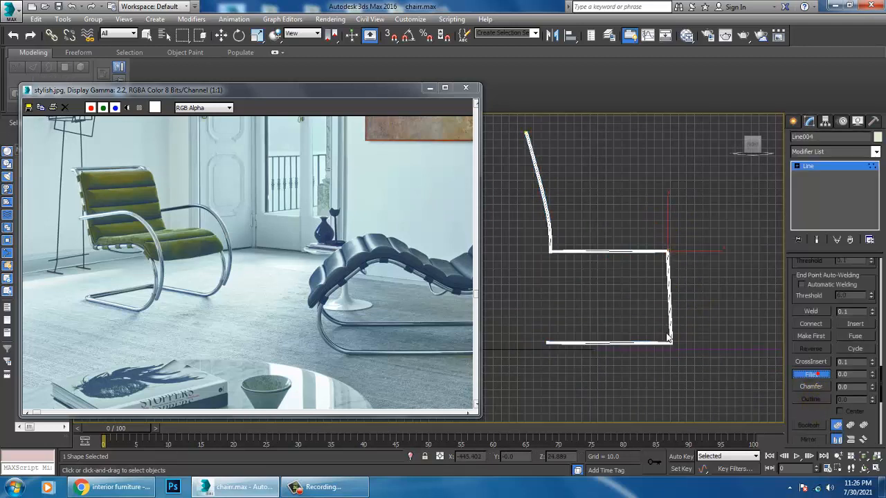
{"action": "left_click_drag", "start_coordinate": [678, 352], "coordinate": [668, 297]}
{"action": "right_click", "coordinate": [597, 247]}
- Apply a small fillet to the corner where the profile's backrest meets the seat
{"action": "scroll", "coordinate": [594, 259], "scroll_direction": "up", "scroll_amount": 2}
{"action": "middle_click_drag", "start_coordinate": [591, 270], "coordinate": [588, 289]}
{"action": "middle_click_drag", "start_coordinate": [606, 354], "coordinate": [598, 344]}
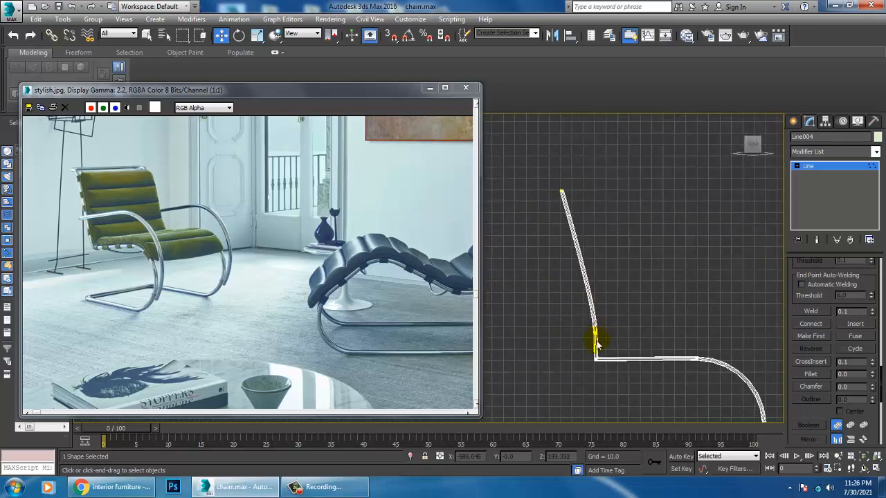
{"action": "left_click_drag", "start_coordinate": [625, 396], "coordinate": [623, 393]}
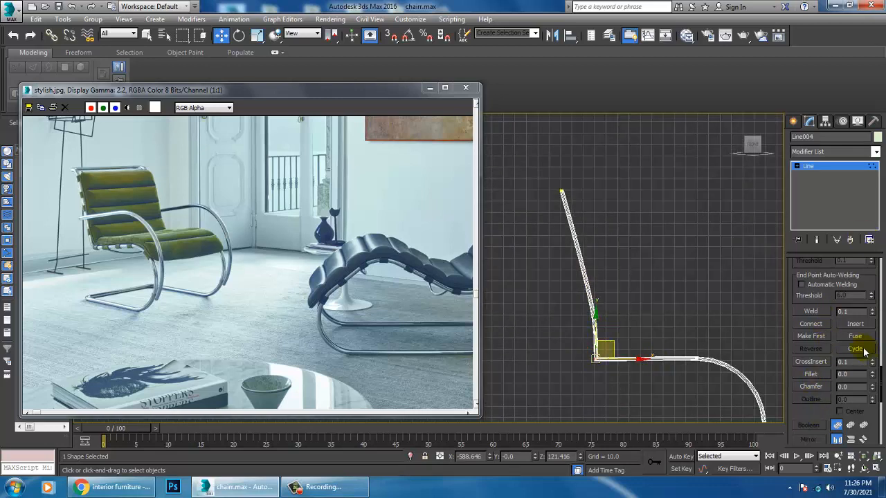
{"action": "left_click", "coordinate": [813, 374]}
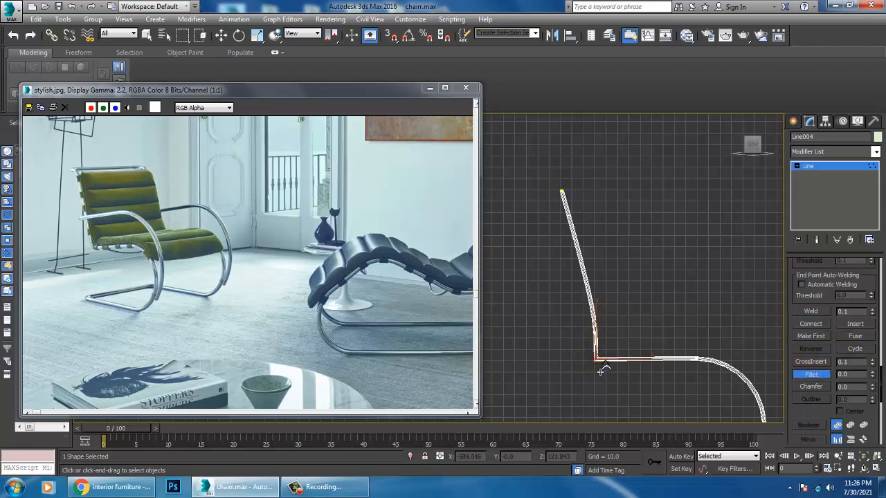
{"action": "left_click_drag", "start_coordinate": [599, 359], "coordinate": [642, 361]}
{"action": "right_click", "coordinate": [643, 362]}
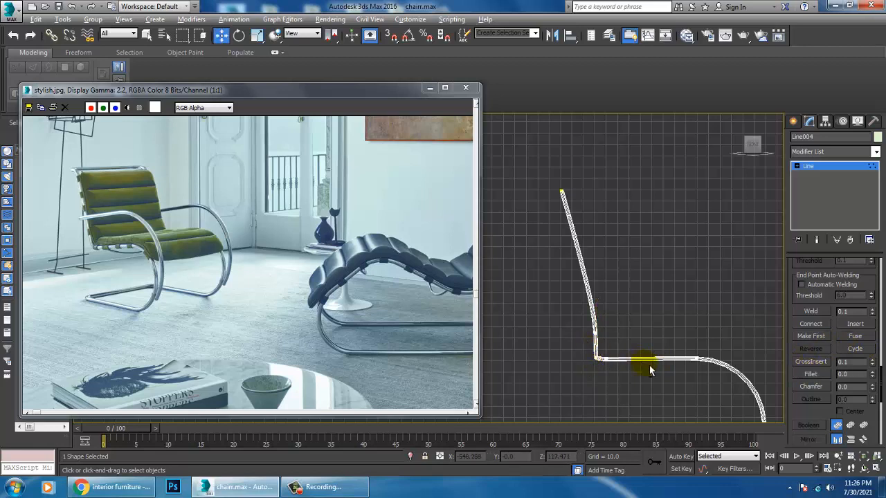
- In the Perspective view, copy the chaise's end cushion along X to the armchair profile as a single Copy
{"action": "key", "text": "p"}
{"action": "middle_click_drag", "start_coordinate": [653, 358], "coordinate": [615, 321], "text": "alt"}
{"action": "left_click", "coordinate": [830, 163]}
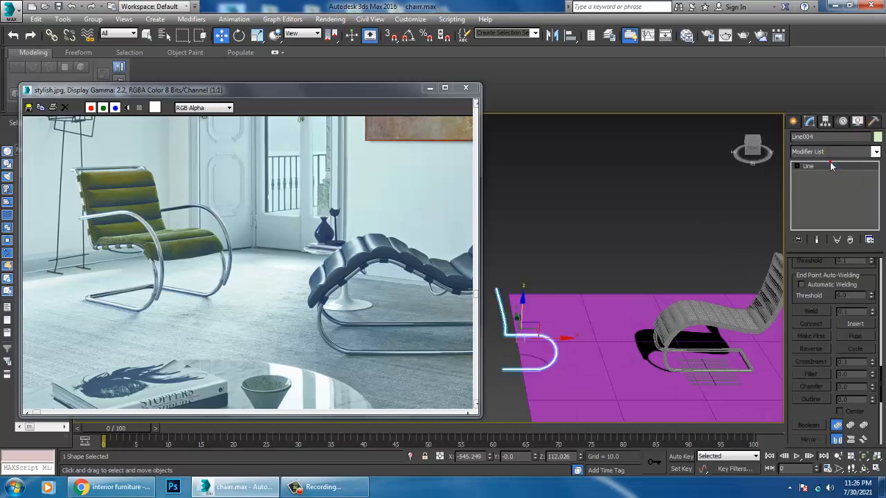
{"action": "middle_click_drag", "start_coordinate": [698, 263], "coordinate": [700, 318], "text": "alt"}
{"action": "left_click", "coordinate": [678, 359]}
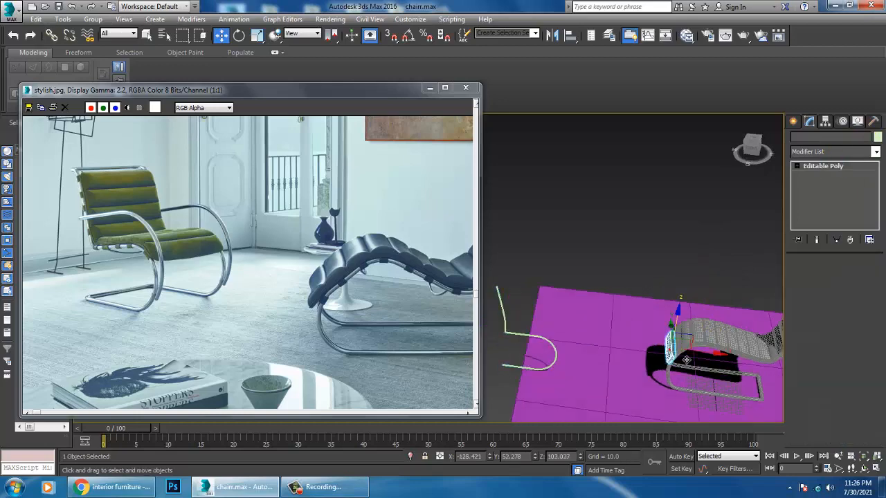
{"action": "left_click", "coordinate": [560, 334]}
{"action": "left_click_drag", "start_coordinate": [564, 336], "coordinate": [550, 339], "text": "shift"}
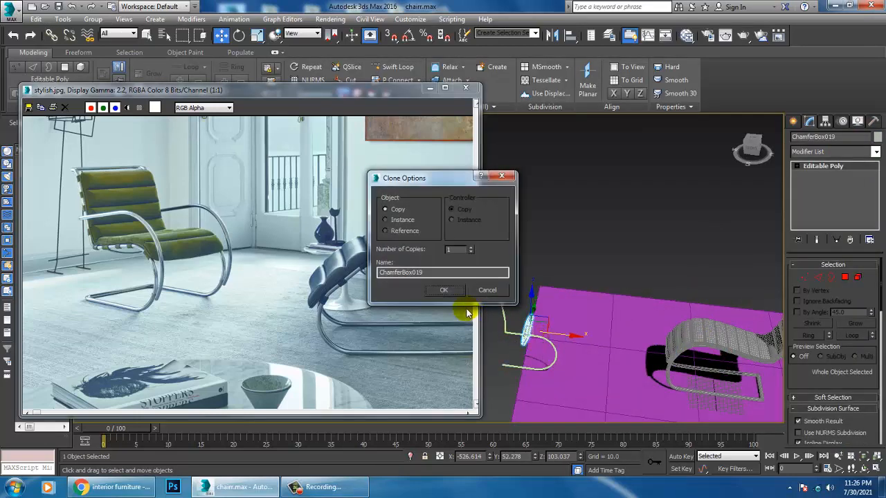
{"action": "left_click", "coordinate": [445, 291]}
- Rotate and scale the copied cushion so it lies flat across the armchair profile's seat
{"action": "mouse_move", "coordinate": [609, 270]}
{"action": "middle_mouse_down", "text": "alt"}
{"action": "mouse_move", "coordinate": [615, 253]}
{"action": "mouse_move", "coordinate": [661, 326]}
{"action": "mouse_move", "coordinate": [644, 302]}
{"action": "middle_mouse_up", "text": "alt"}
{"action": "key", "text": "e"}
{"action": "key", "text": "r"}
{"action": "left_click_drag", "start_coordinate": [637, 315], "coordinate": [705, 355]}
{"action": "key", "text": "e"}
{"action": "middle_click_drag", "start_coordinate": [705, 354], "coordinate": [650, 305], "text": "alt"}
- Copy the armchair's frame profile about 63 units along Y to the cushion's other side
{"action": "left_click", "coordinate": [578, 247]}
{"action": "key", "text": "w"}
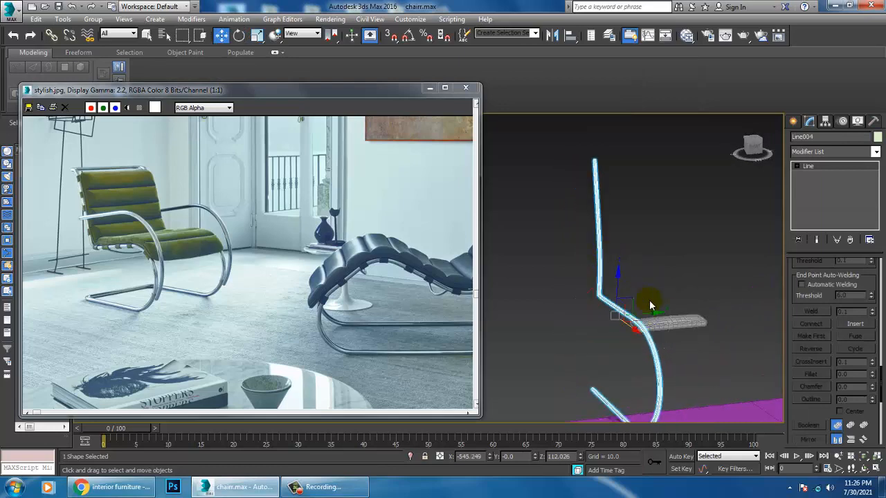
{"action": "left_click_drag", "start_coordinate": [658, 320], "coordinate": [692, 322], "text": "shift"}
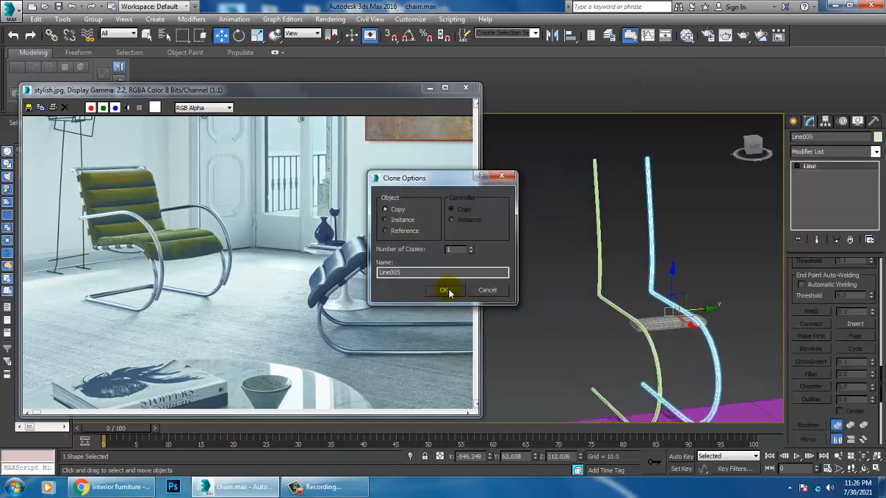
{"action": "key", "text": "Return"}
- Delete the copied profile's base and lower leg segments, keeping the backrest, seat and upper half of the front curve
{"action": "middle_click_drag", "start_coordinate": [693, 322], "coordinate": [723, 315], "text": "alt"}
{"action": "scroll", "coordinate": [729, 311], "scroll_direction": "up", "scroll_amount": 3}
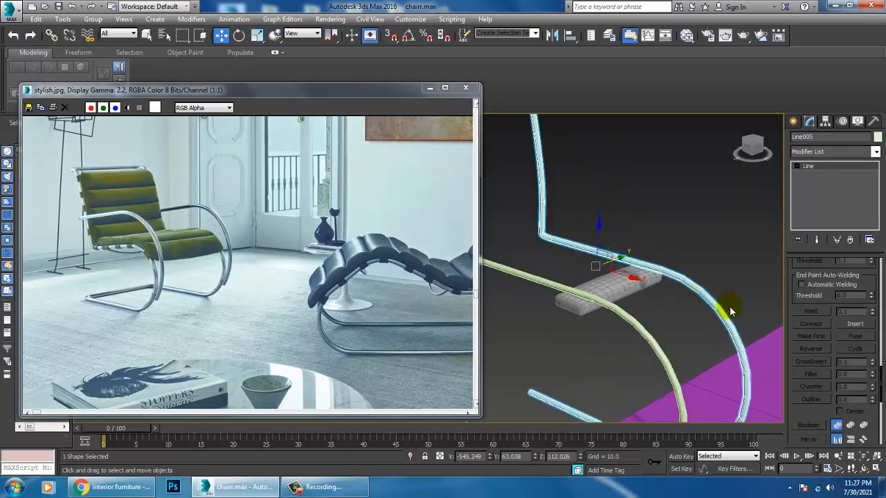
{"action": "left_click", "coordinate": [817, 175]}
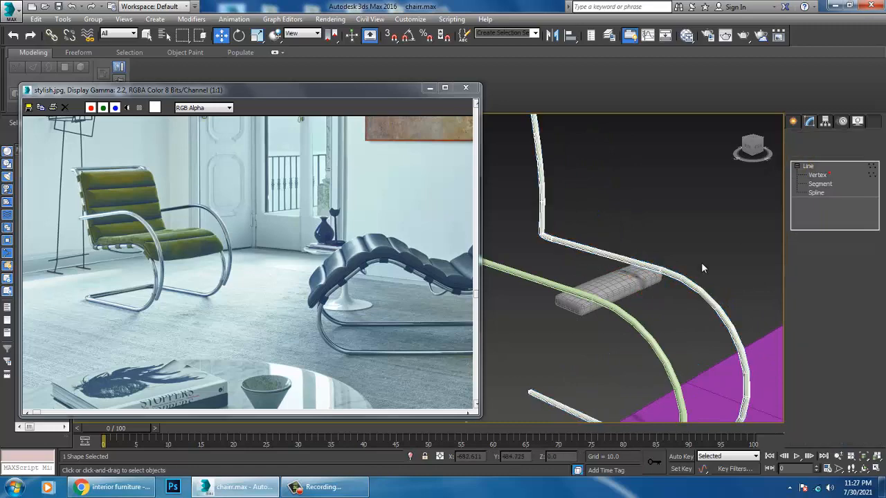
{"action": "middle_click_drag", "start_coordinate": [701, 263], "coordinate": [661, 283], "text": "alt"}
{"action": "middle_click_drag", "start_coordinate": [633, 366], "coordinate": [683, 308], "text": "alt"}
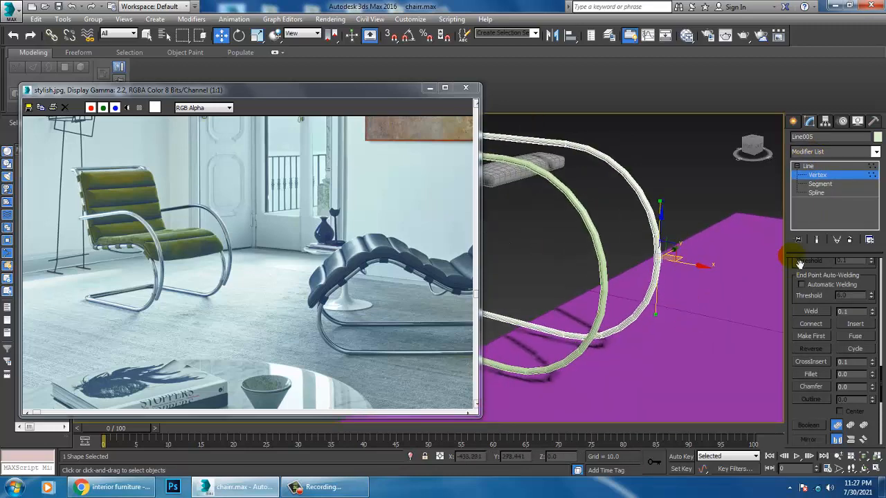
{"action": "left_click", "coordinate": [819, 184]}
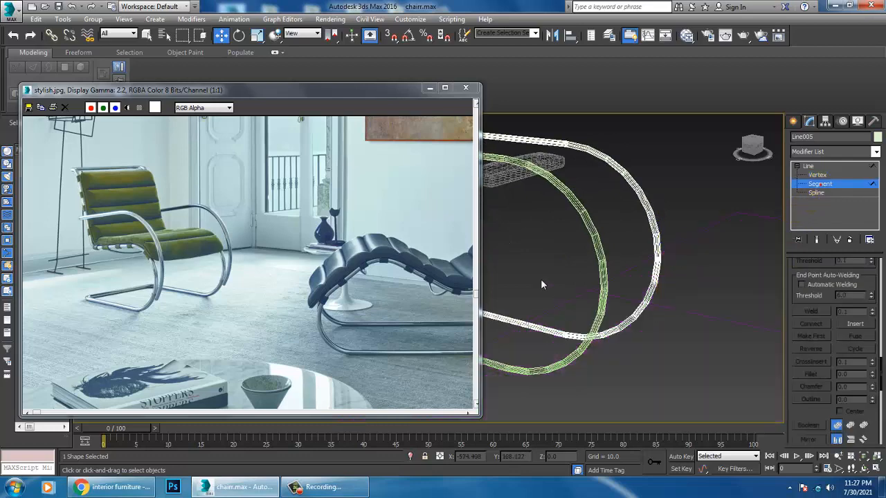
{"action": "middle_click_drag", "start_coordinate": [593, 337], "coordinate": [637, 290], "text": "alt"}
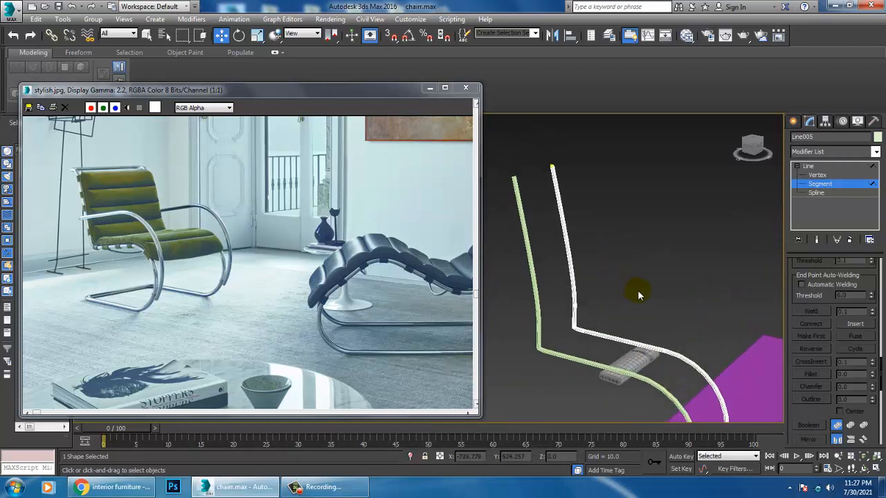
- Delete the short segment at the top of the copied profile's backrest and leave segment editing
{"action": "right_click", "coordinate": [560, 198]}
{"action": "left_click", "coordinate": [544, 242]}
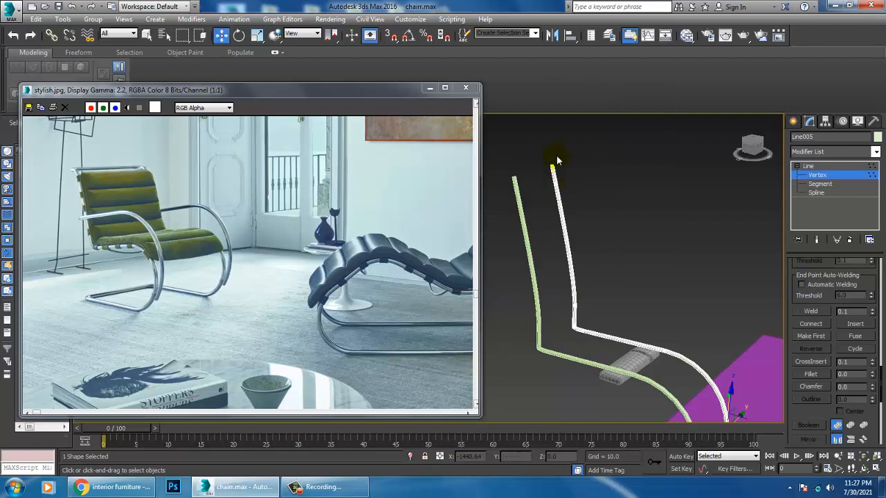
{"action": "key", "text": "2"}
{"action": "left_click", "coordinate": [562, 180]}
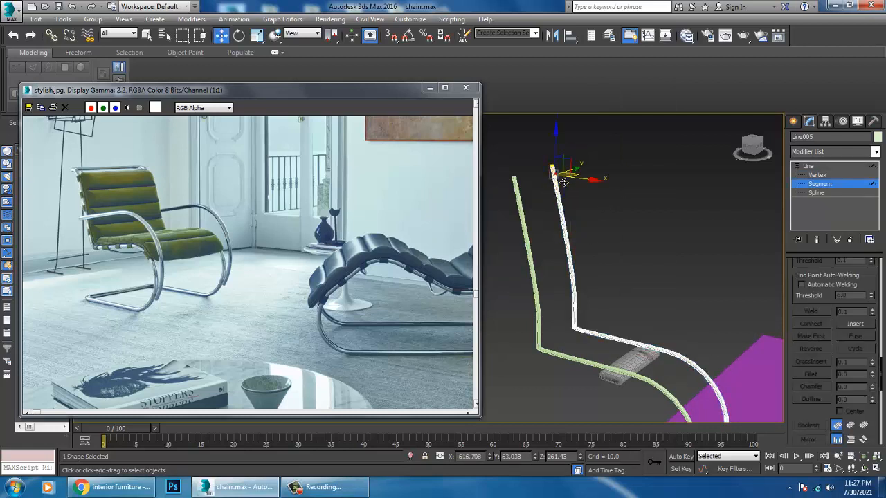
{"action": "middle_click_drag", "start_coordinate": [564, 181], "coordinate": [626, 277], "text": "alt"}
{"action": "left_click", "coordinate": [818, 184]}
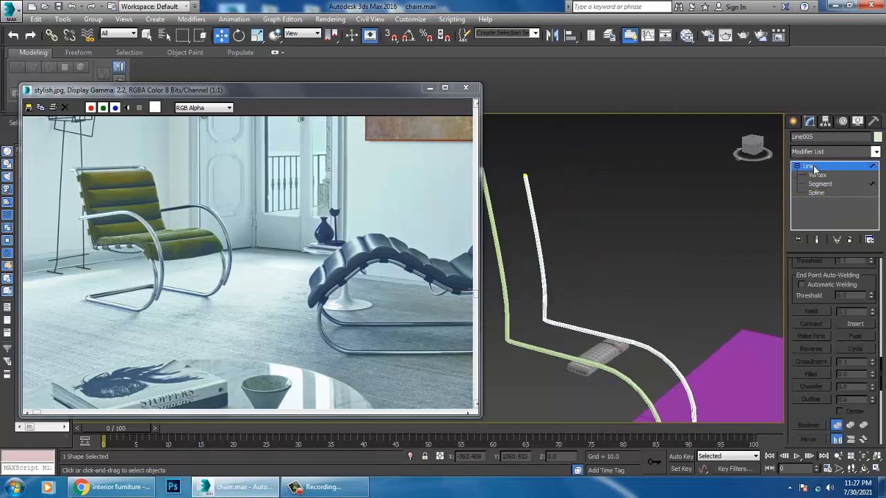
- Turn off viewport rendering for the trimmed profile copy so it serves as a thin path line
{"action": "left_click", "coordinate": [597, 356]}
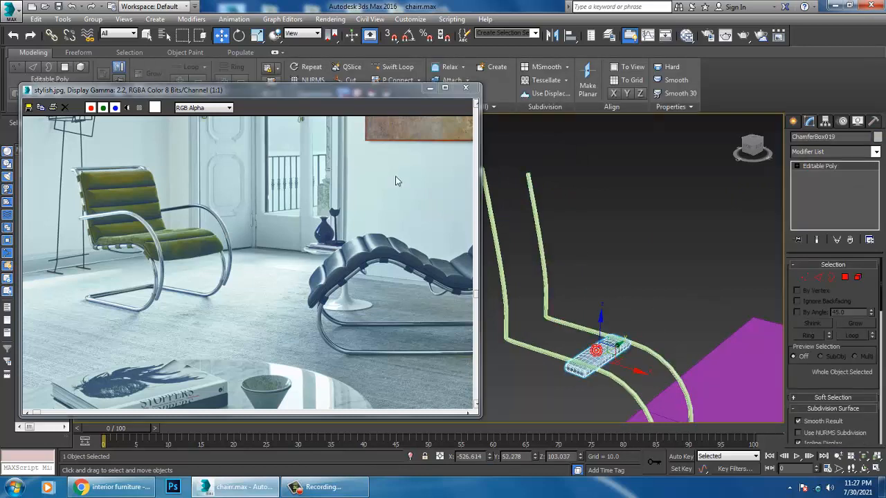
{"action": "left_click", "coordinate": [414, 260]}
{"action": "left_click", "coordinate": [546, 281]}
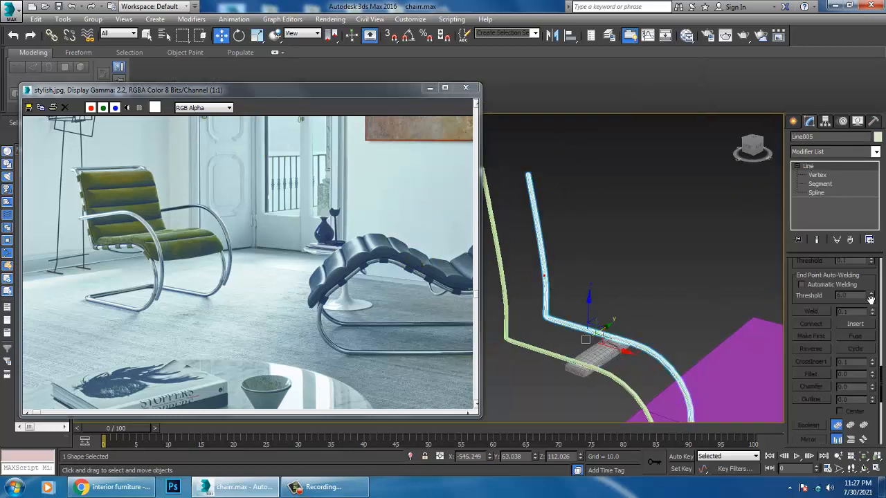
{"action": "scroll", "coordinate": [844, 311], "scroll_direction": "up", "scroll_amount": 5}
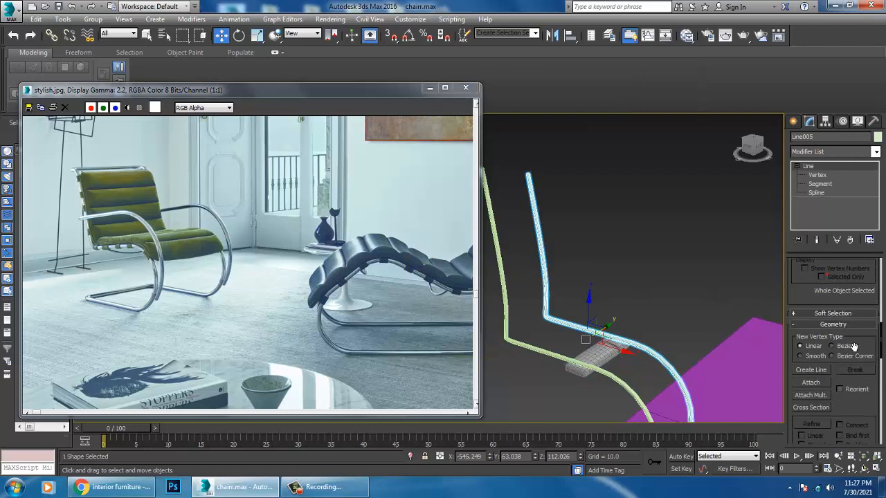
{"action": "scroll", "coordinate": [808, 290], "scroll_direction": "up", "scroll_amount": 5}
{"action": "left_click", "coordinate": [817, 283]}
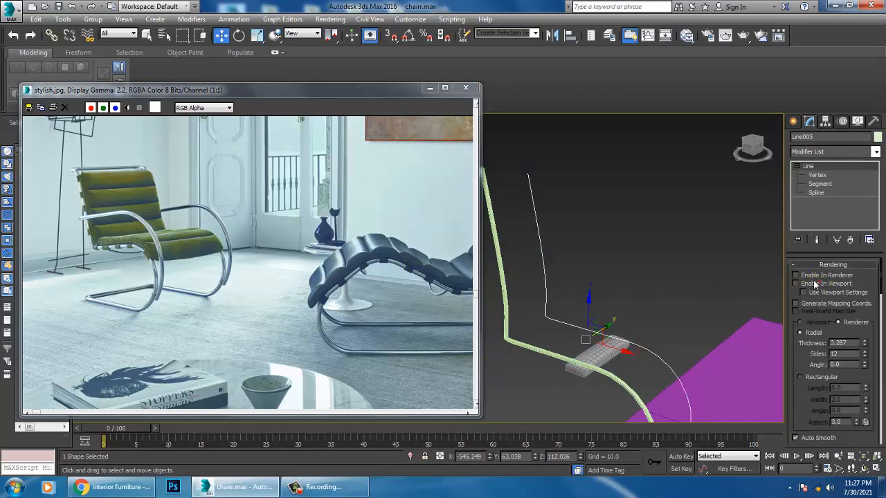
{"action": "key", "text": "ctrl+a"}
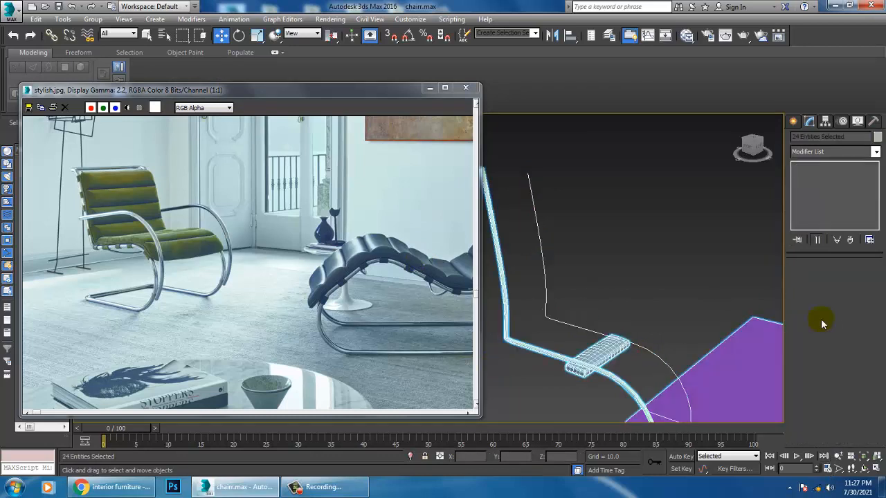
{"action": "left_click", "coordinate": [588, 349]}
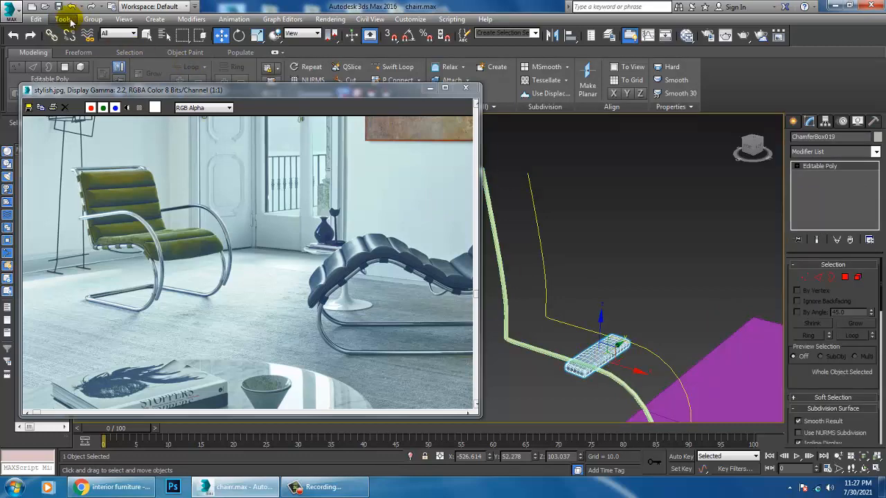
{"action": "left_click", "coordinate": [69, 20]}
{"action": "mouse_move", "coordinate": [131, 231]}
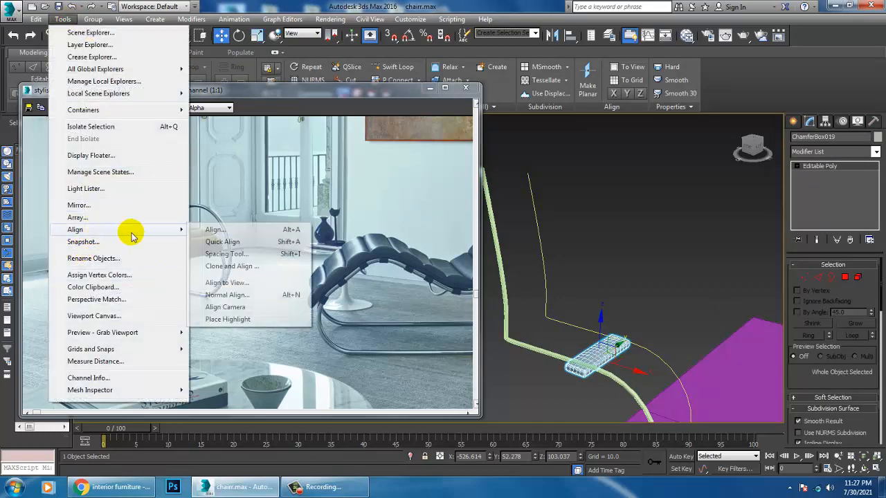
{"action": "left_click", "coordinate": [235, 255]}
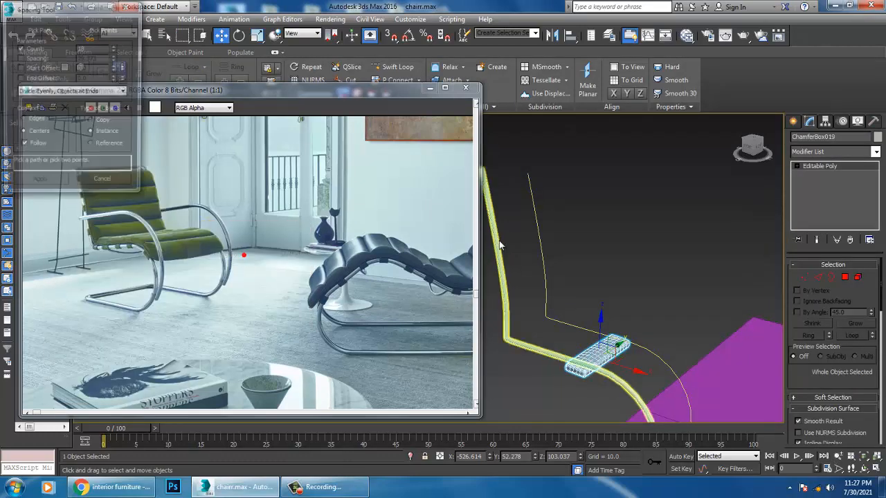
{"action": "left_click", "coordinate": [41, 29]}
{"action": "left_click", "coordinate": [538, 199]}
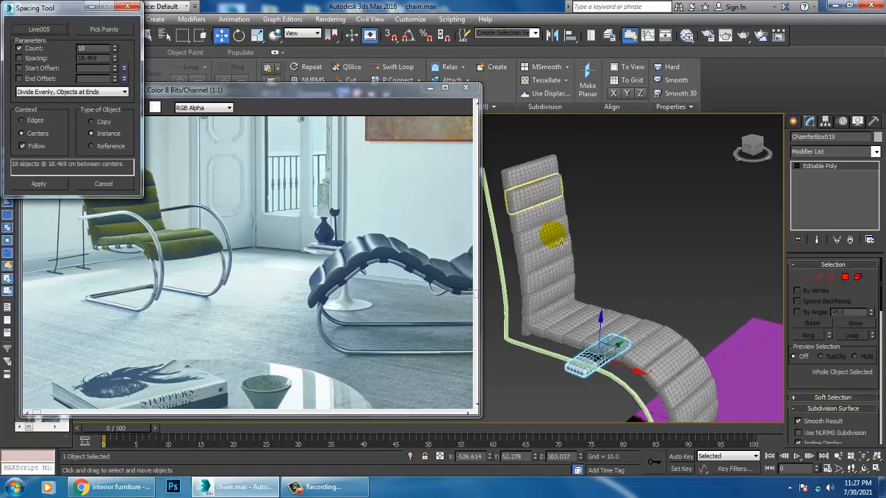
{"action": "middle_click_drag", "start_coordinate": [662, 243], "coordinate": [654, 207]}
{"action": "left_click", "coordinate": [542, 209]}
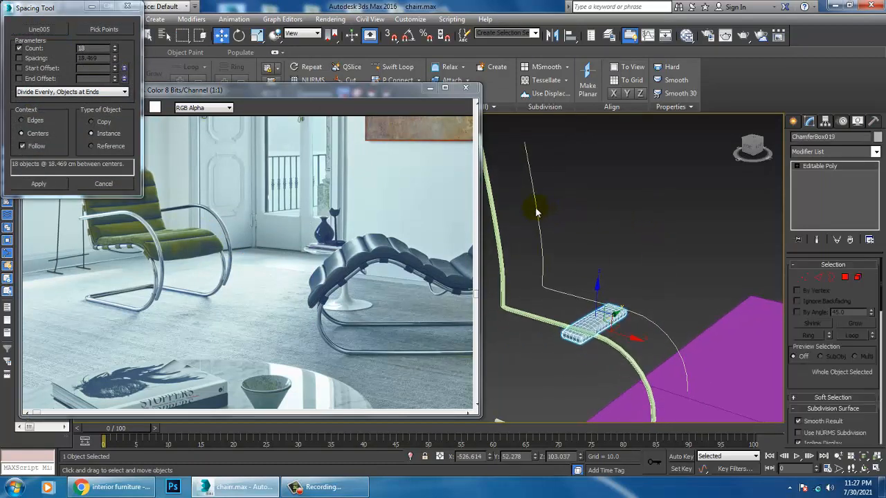
{"action": "left_click", "coordinate": [592, 324]}
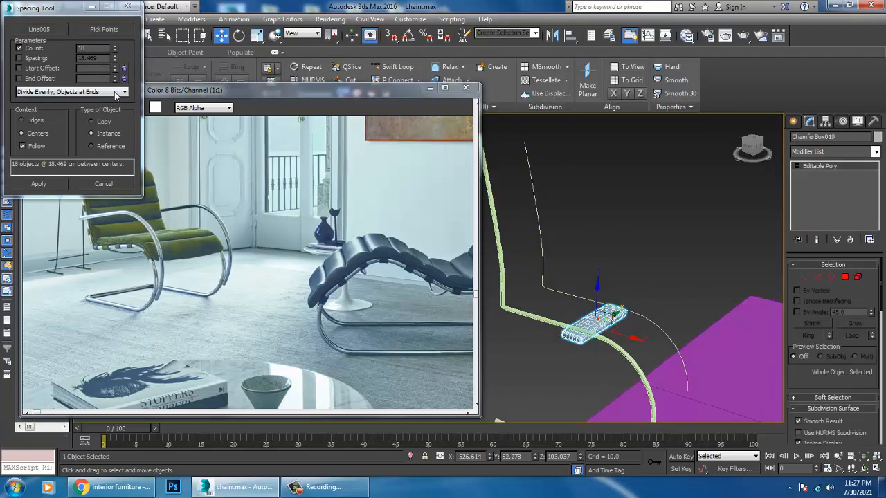
{"action": "left_click", "coordinate": [117, 183]}
- Start the Spacing Tool on the small cushion and pick the thin trimmed profile line as its path
{"action": "left_click", "coordinate": [43, 19]}
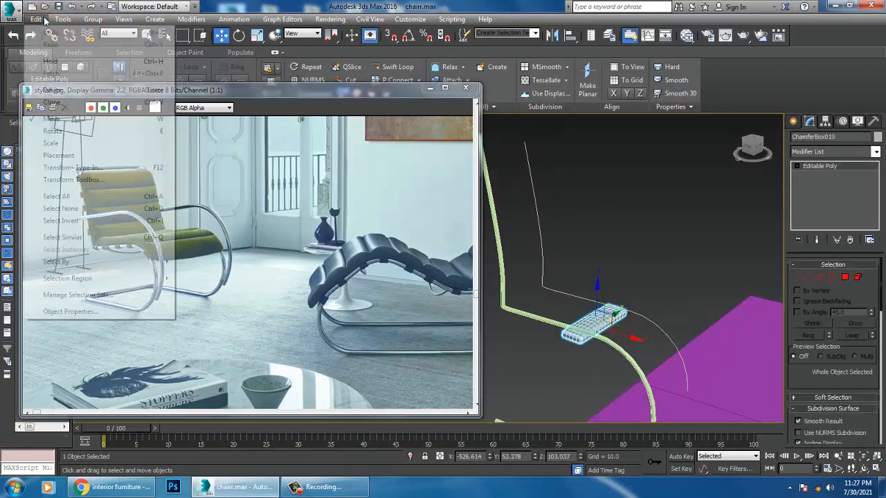
{"action": "mouse_move", "coordinate": [63, 19]}
{"action": "mouse_move", "coordinate": [153, 239]}
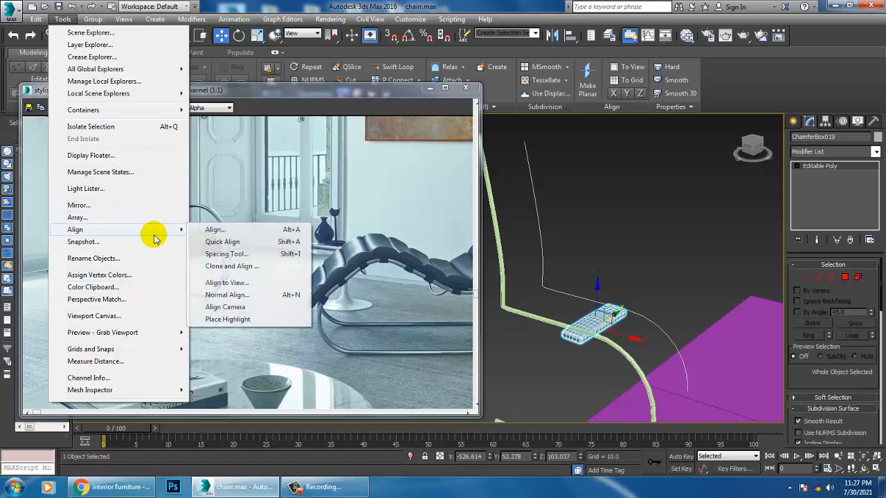
{"action": "left_click", "coordinate": [246, 254]}
{"action": "left_click", "coordinate": [38, 30]}
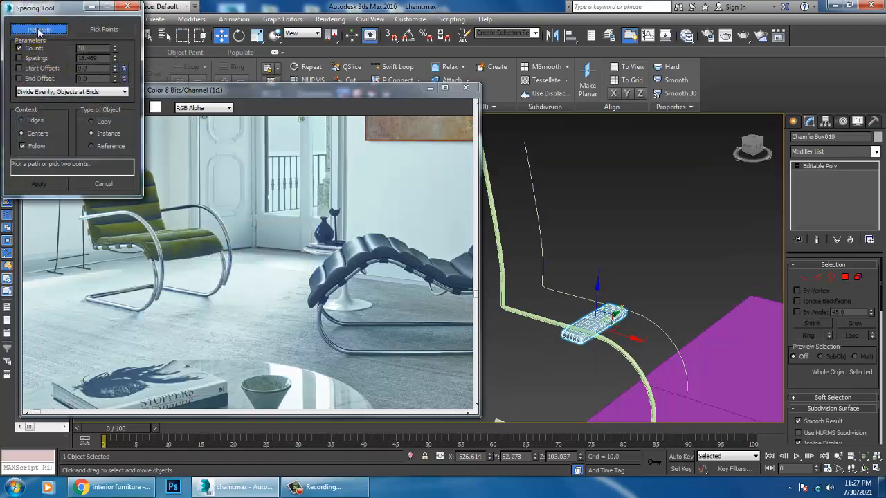
{"action": "left_click", "coordinate": [543, 205]}
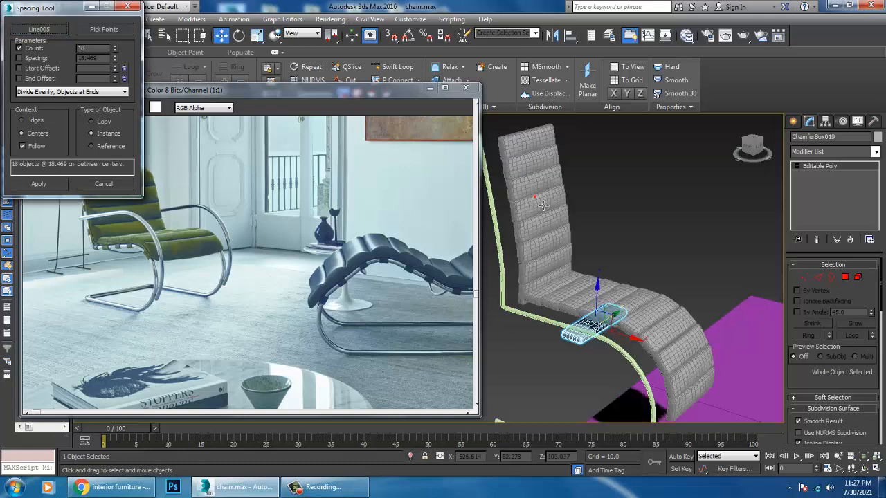
- Distribute 18 cushion instances evenly along the path, centred and following its direction, and finish the spacing command
{"action": "left_click", "coordinate": [115, 52]}
{"action": "left_click", "coordinate": [115, 52]}
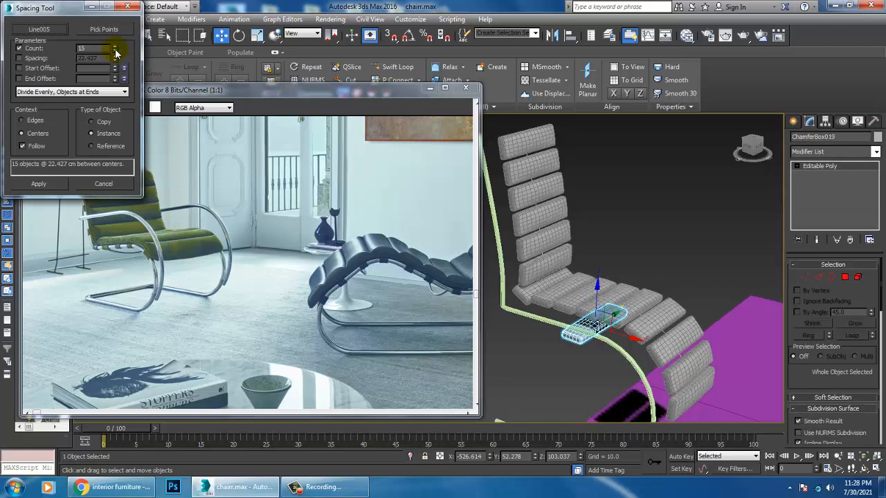
{"action": "left_click", "coordinate": [115, 46]}
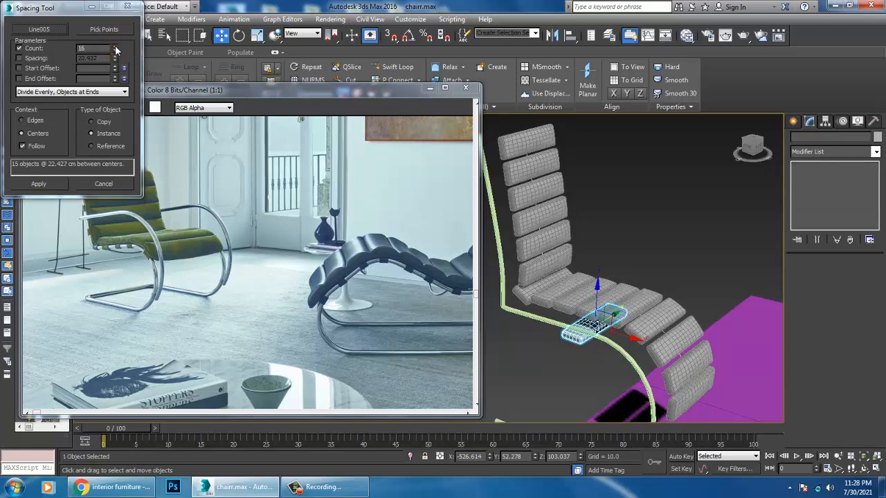
{"action": "left_click", "coordinate": [115, 45]}
{"action": "left_click", "coordinate": [115, 45]}
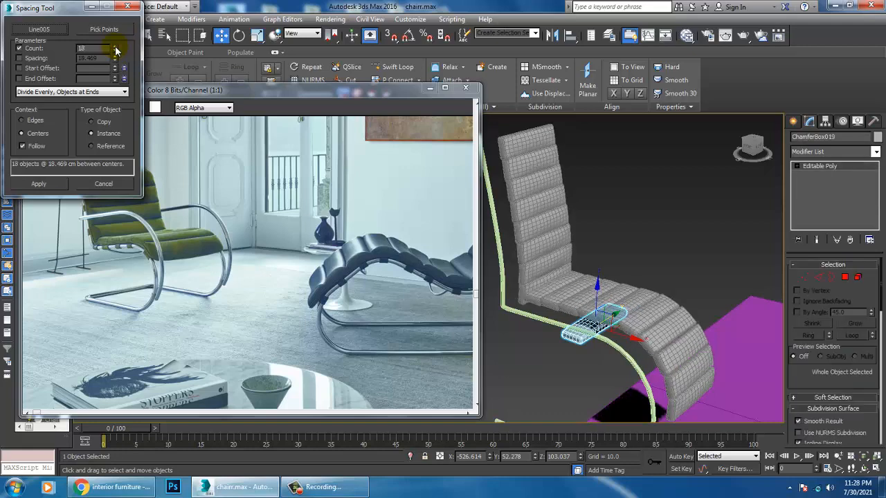
{"action": "left_click", "coordinate": [46, 185]}
{"action": "left_click", "coordinate": [94, 184]}
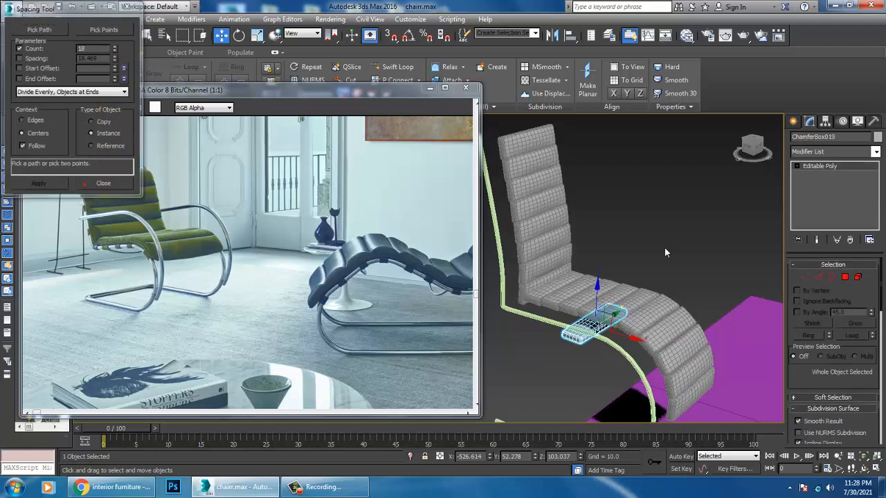
- Delete the three lowest cushion segments on the front curve of the seat
{"action": "middle_click_drag", "start_coordinate": [664, 247], "coordinate": [672, 282], "text": "alt"}
{"action": "left_click", "coordinate": [717, 223]}
{"action": "left_click", "coordinate": [676, 269]}
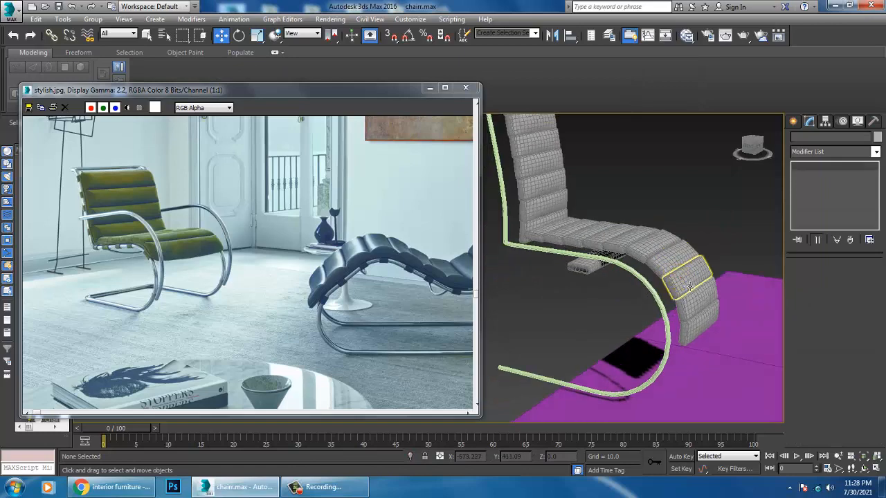
{"action": "left_click", "coordinate": [696, 304], "text": "ctrl"}
{"action": "left_click", "coordinate": [706, 337], "text": "ctrl"}
{"action": "left_click", "coordinate": [623, 305]}
- Select the remaining 15 spaced cushions without the original and widen them along Y to about 174%
{"action": "middle_click_drag", "start_coordinate": [622, 304], "coordinate": [612, 189], "text": "alt"}
{"action": "left_click_drag", "start_coordinate": [621, 365], "coordinate": [623, 363]}
{"action": "middle_click_drag", "start_coordinate": [623, 363], "coordinate": [546, 322], "text": "alt"}
{"action": "left_click", "coordinate": [547, 325], "text": "alt"}
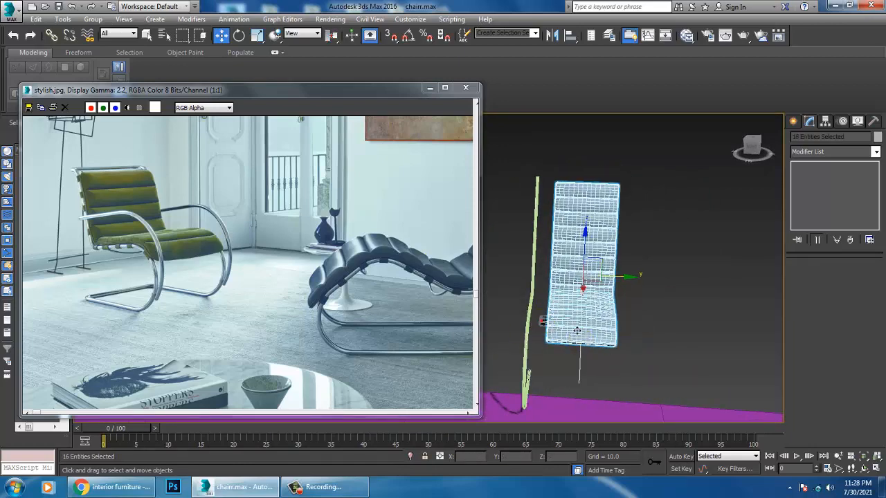
{"action": "key", "text": "r"}
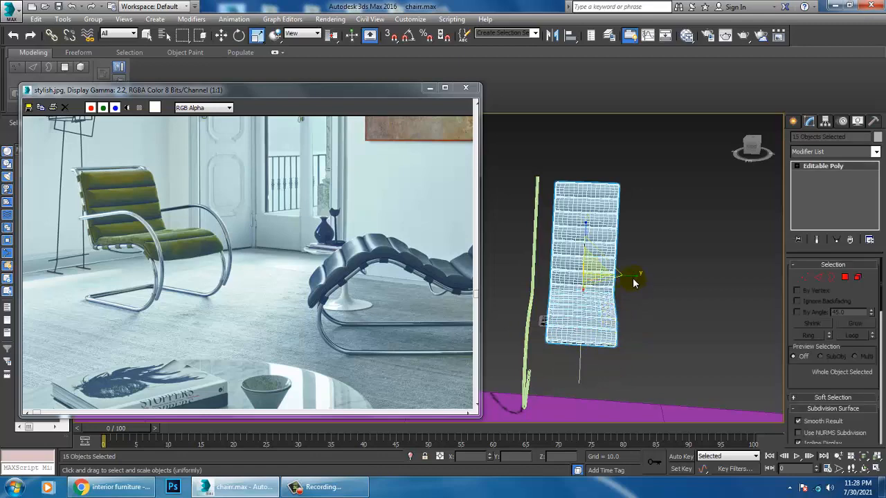
{"action": "mouse_move", "coordinate": [635, 280]}
{"action": "left_mouse_down"}
{"action": "mouse_move", "coordinate": [671, 282]}
{"action": "mouse_move", "coordinate": [646, 276]}
{"action": "left_mouse_up"}
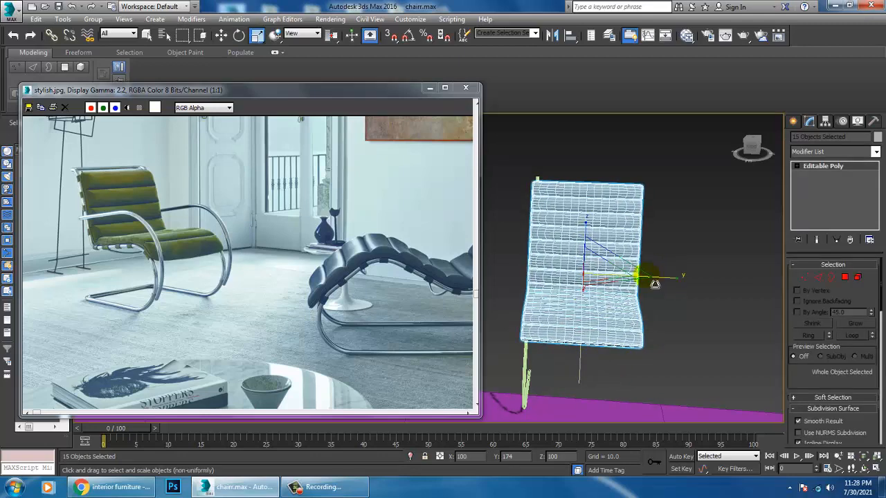
- Move the widened cushions about 9.6 units along Y so their side edge lines up with the frame tube
{"action": "key", "text": "shift+z"}
{"action": "key", "text": "shift+z"}
{"action": "key", "text": "shift+z"}
{"action": "key", "text": "shift+z"}
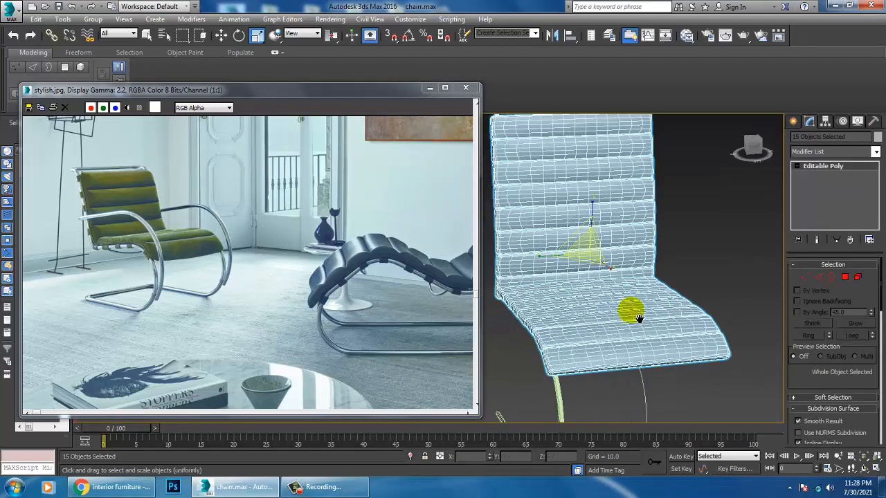
{"action": "key", "text": "w"}
{"action": "key", "text": "shift+z"}
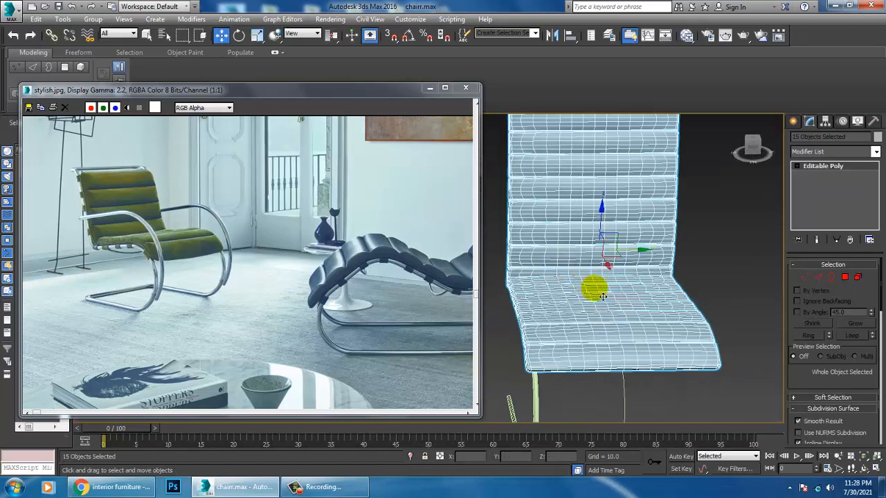
{"action": "key", "text": "shift+z"}
{"action": "left_click", "coordinate": [643, 255]}
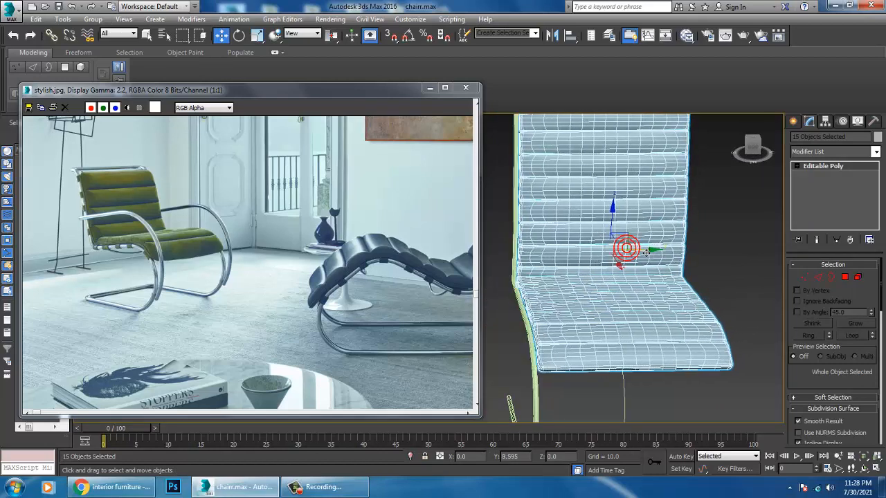
{"action": "key", "text": "shift+z"}
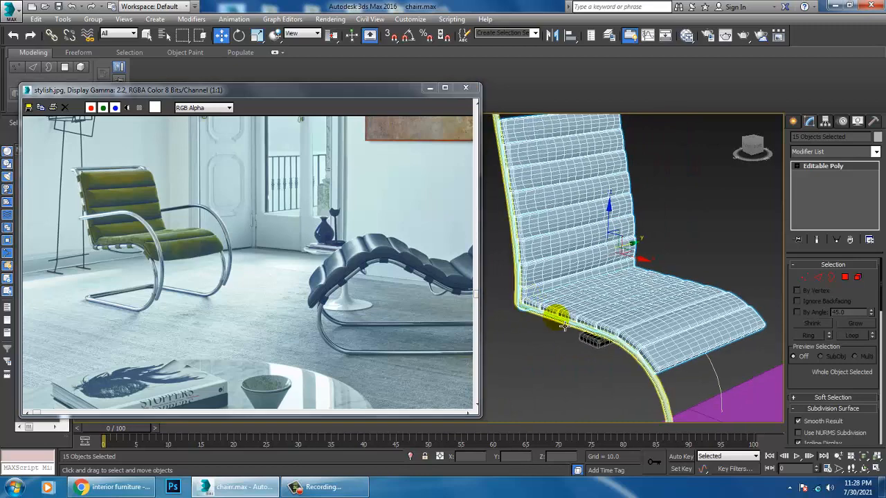
- Thicken the frame tube to about 6.57 and copy it about 140 units along Y to the cushions' other side
{"action": "left_click", "coordinate": [569, 318]}
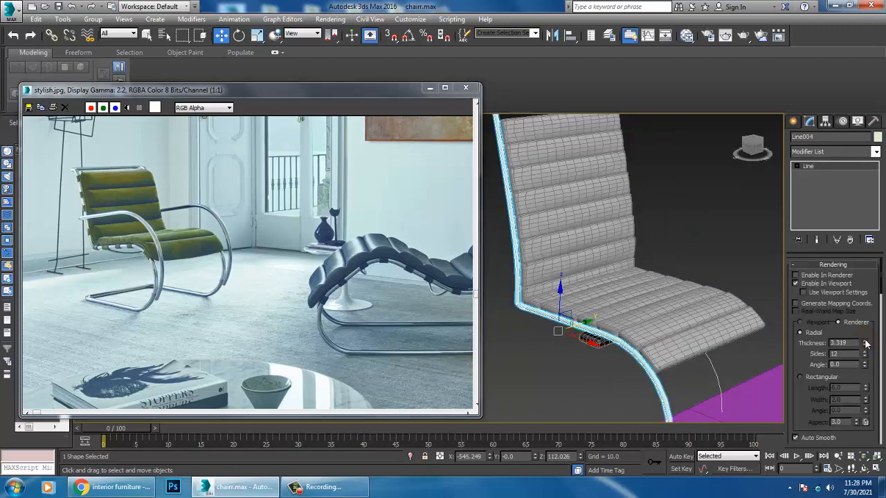
{"action": "left_click_drag", "start_coordinate": [864, 343], "coordinate": [858, 294]}
{"action": "middle_click_drag", "start_coordinate": [638, 342], "coordinate": [603, 315], "text": "alt"}
{"action": "left_click_drag", "start_coordinate": [616, 288], "coordinate": [692, 296], "text": "shift"}
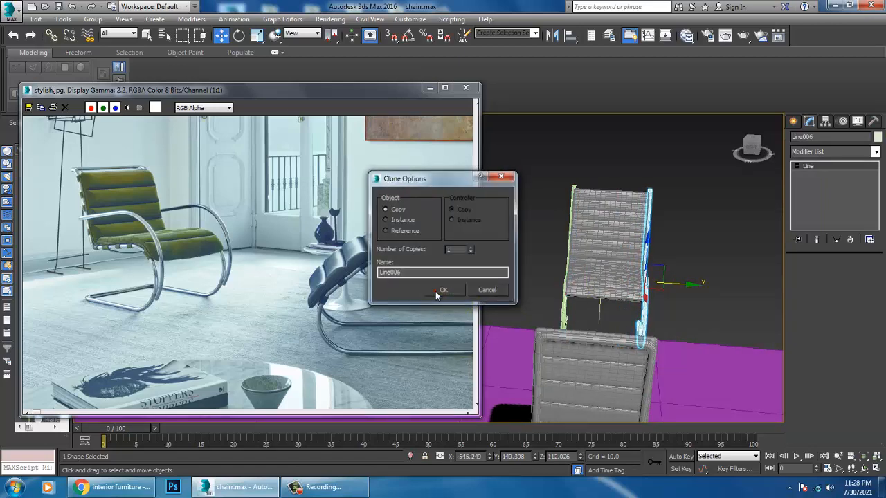
{"action": "left_click", "coordinate": [441, 290]}
- In the front view, draw an armrest line horizontally forward from the backrest, then about 139 units down past the front curve
{"action": "mouse_move", "coordinate": [623, 290]}
{"action": "middle_mouse_down", "text": "alt"}
{"action": "mouse_move", "coordinate": [667, 283]}
{"action": "mouse_move", "coordinate": [652, 279]}
{"action": "middle_mouse_up", "text": "alt"}
{"action": "scroll", "coordinate": [657, 280], "scroll_direction": "up", "scroll_amount": 5}
{"action": "key", "text": "alt+w"}
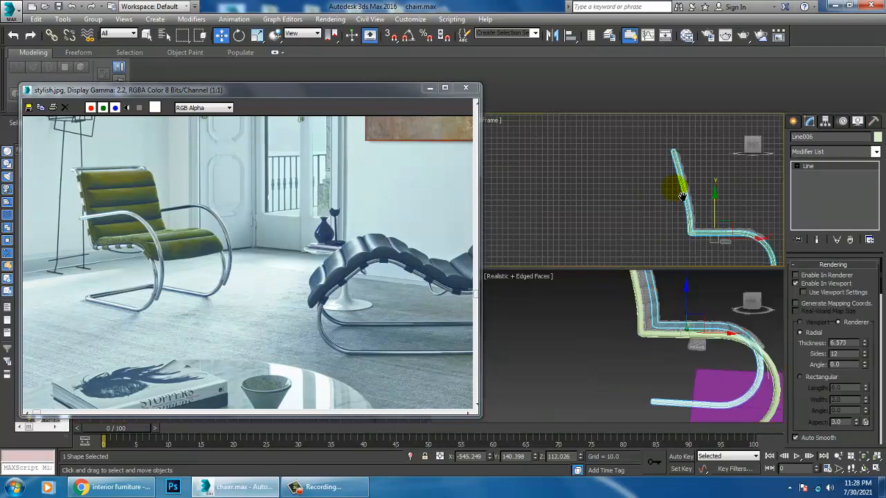
{"action": "middle_click_drag", "start_coordinate": [676, 190], "coordinate": [645, 191]}
{"action": "key", "text": "alt+w"}
{"action": "middle_click_drag", "start_coordinate": [611, 268], "coordinate": [641, 235]}
{"action": "middle_click_drag", "start_coordinate": [641, 272], "coordinate": [626, 249]}
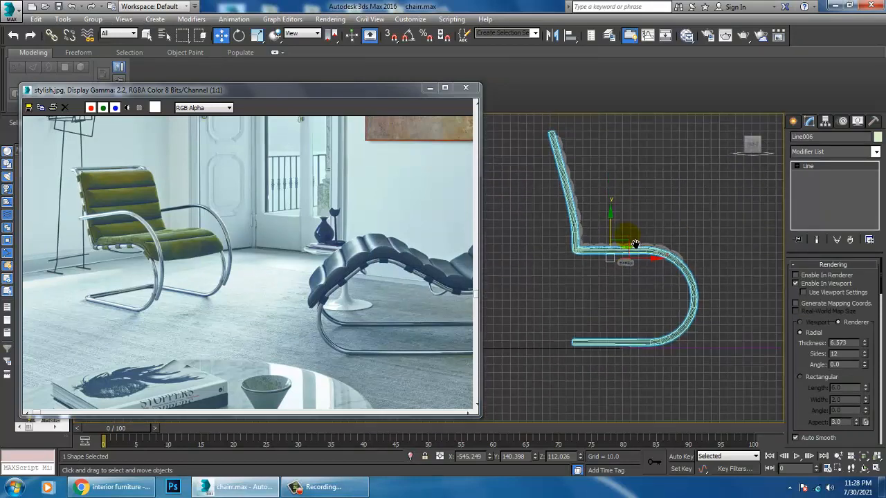
{"action": "scroll", "coordinate": [625, 256], "scroll_direction": "down", "scroll_amount": 2}
{"action": "left_click", "coordinate": [793, 122]}
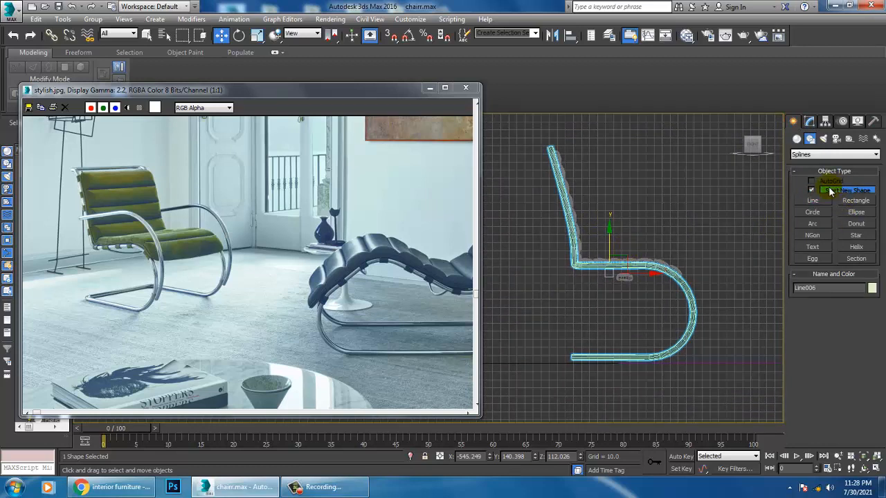
{"action": "left_click", "coordinate": [812, 200]}
{"action": "left_click", "coordinate": [573, 223]}
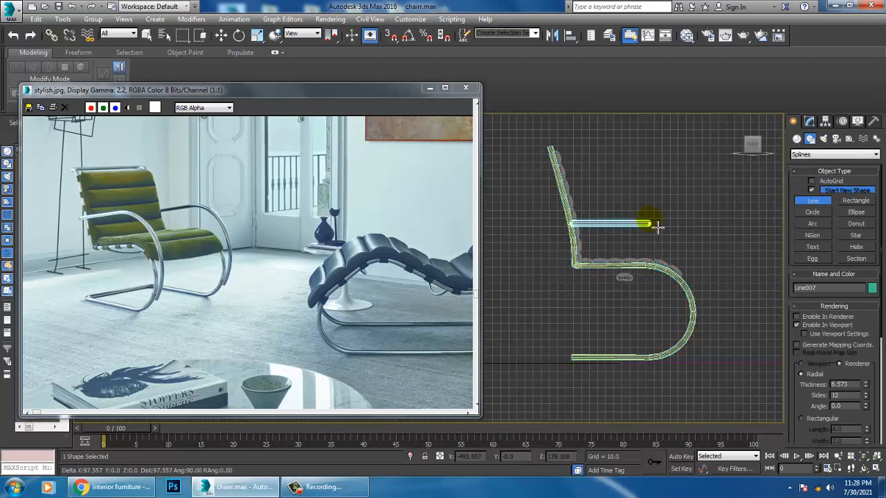
{"action": "left_click", "coordinate": [698, 224]}
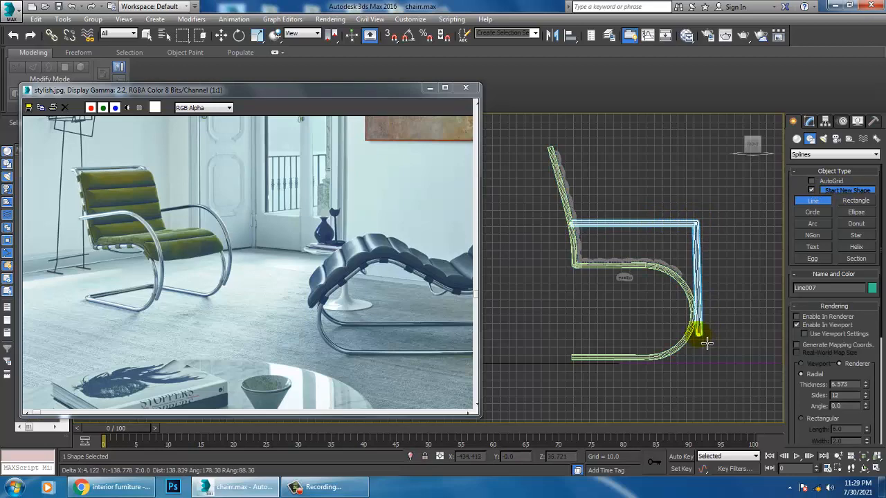
{"action": "left_click", "coordinate": [700, 336]}
{"action": "right_click", "coordinate": [698, 337]}
- Select the armrest line's upper front corner vertex and shift it slightly back along X
{"action": "scroll", "coordinate": [712, 286], "scroll_direction": "up", "scroll_amount": 4}
{"action": "key", "text": "w"}
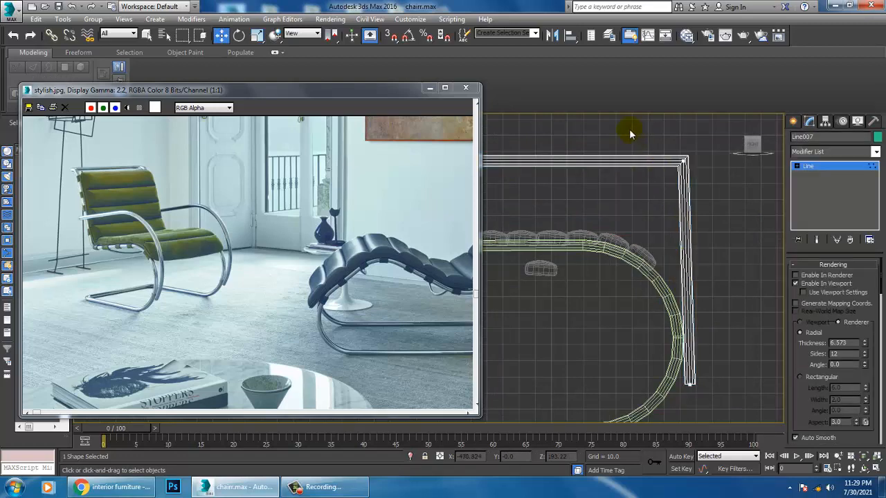
{"action": "left_click_drag", "start_coordinate": [629, 130], "coordinate": [752, 413]}
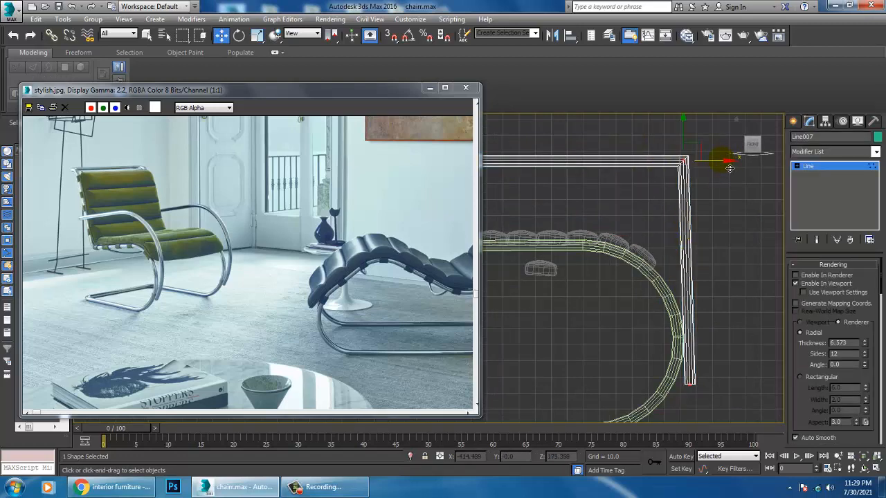
{"action": "left_click_drag", "start_coordinate": [729, 169], "coordinate": [684, 187]}
{"action": "middle_click_drag", "start_coordinate": [684, 187], "coordinate": [679, 239]}
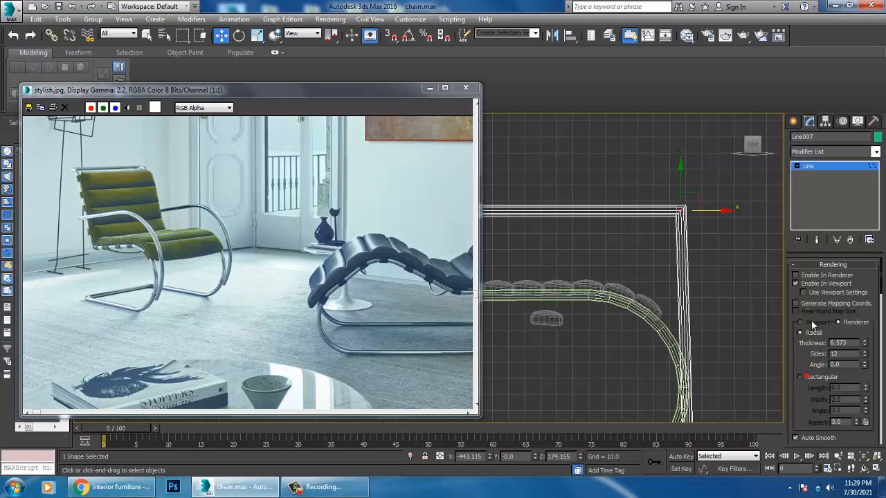
- Fillet the armrest line's upper front corner with a radius of about 60
{"action": "scroll", "coordinate": [811, 321], "scroll_direction": "down", "scroll_amount": 5}
{"action": "left_click_drag", "start_coordinate": [807, 399], "coordinate": [800, 220]}
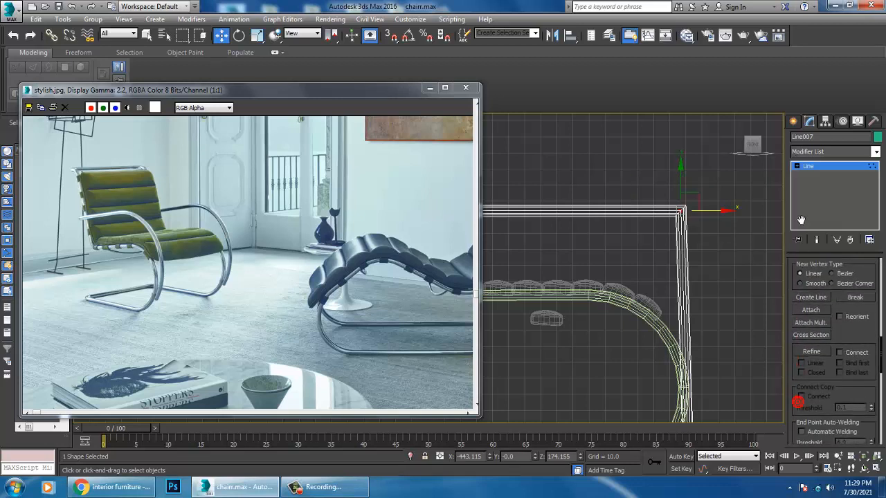
{"action": "left_click_drag", "start_coordinate": [849, 395], "coordinate": [832, 259]}
{"action": "left_click", "coordinate": [812, 390]}
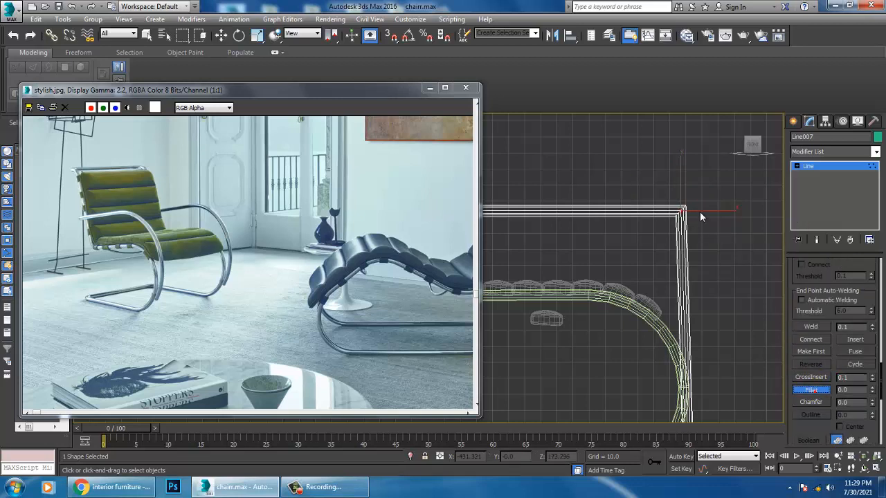
{"action": "left_click_drag", "start_coordinate": [683, 213], "coordinate": [626, 59]}
{"action": "middle_click_drag", "start_coordinate": [677, 232], "coordinate": [657, 241]}
{"action": "left_click_drag", "start_coordinate": [692, 220], "coordinate": [671, 155]}
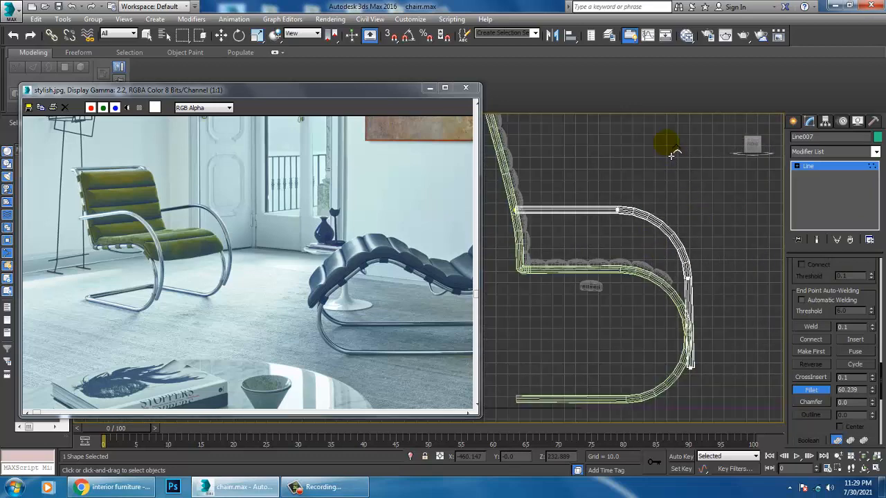
- Move the armrest's lower end vertex inward and down onto the frame's front curve
{"action": "scroll", "coordinate": [662, 233], "scroll_direction": "up", "scroll_amount": 3}
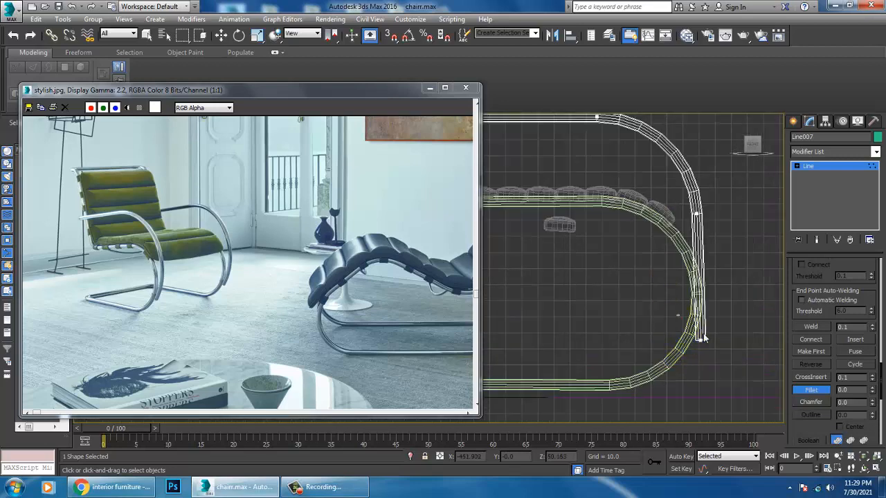
{"action": "key", "text": "w"}
{"action": "left_click_drag", "start_coordinate": [744, 353], "coordinate": [716, 349]}
{"action": "middle_click_drag", "start_coordinate": [696, 257], "coordinate": [687, 317]}
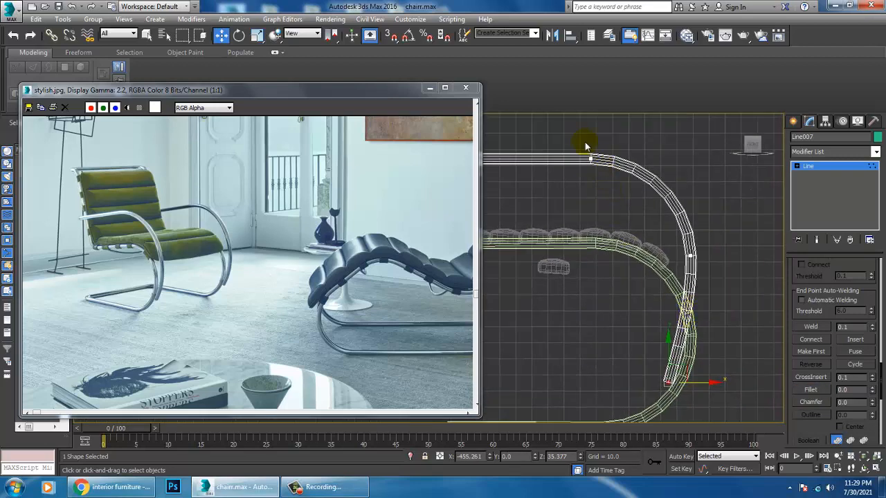
- Shift the armrest's curve and lower end vertices forward along X, nudge the rear end vertex to the backrest, and leave vertex editing
{"action": "left_click_drag", "start_coordinate": [708, 425], "coordinate": [708, 423]}
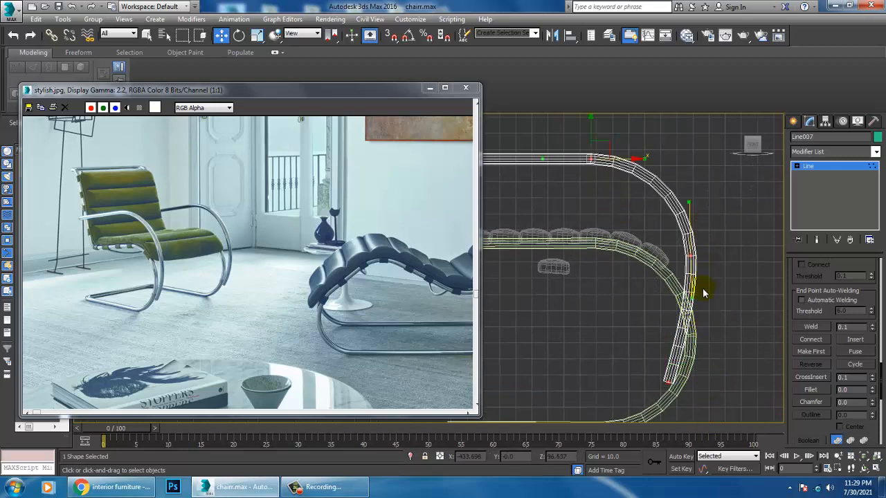
{"action": "scroll", "coordinate": [703, 293], "scroll_direction": "down", "scroll_amount": 2}
{"action": "left_click_drag", "start_coordinate": [668, 205], "coordinate": [680, 207]}
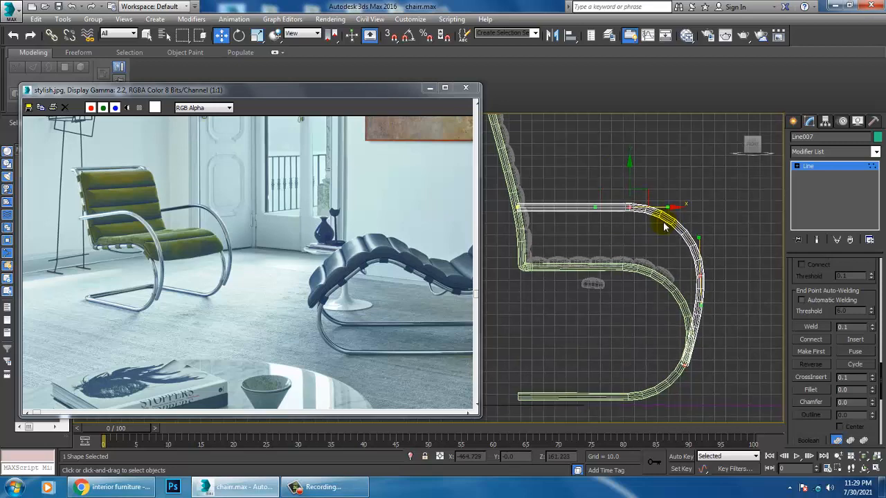
{"action": "middle_click_drag", "start_coordinate": [662, 218], "coordinate": [688, 248]}
{"action": "left_click", "coordinate": [539, 229]}
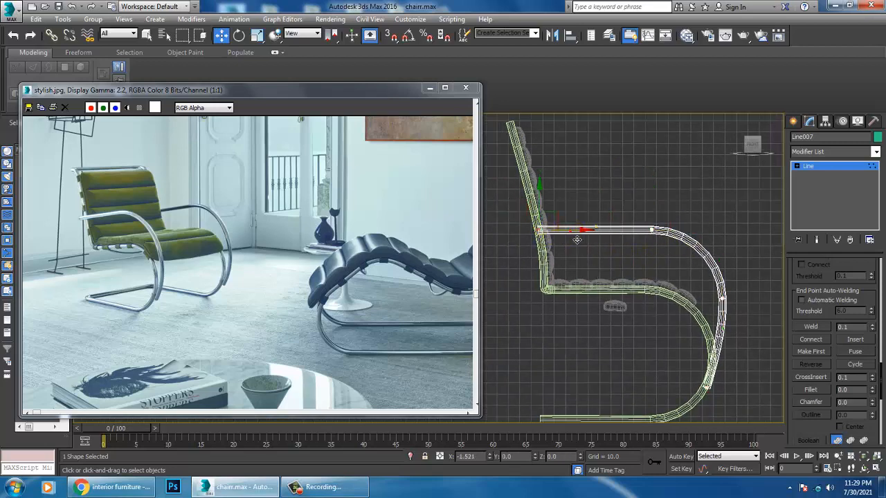
{"action": "left_click", "coordinate": [827, 167]}
- Select the side frame line and set its radial rendering thickness to about 7.56
{"action": "mouse_move", "coordinate": [691, 367]}
{"action": "middle_mouse_down", "text": "alt"}
{"action": "mouse_move", "coordinate": [672, 351]}
{"action": "mouse_move", "coordinate": [602, 346]}
{"action": "mouse_move", "coordinate": [623, 336]}
{"action": "mouse_move", "coordinate": [593, 324]}
{"action": "mouse_move", "coordinate": [595, 256]}
{"action": "mouse_move", "coordinate": [635, 263]}
{"action": "mouse_move", "coordinate": [585, 164]}
{"action": "middle_mouse_up", "text": "alt"}
{"action": "scroll", "coordinate": [590, 315], "scroll_direction": "up", "scroll_amount": 5}
{"action": "left_click", "coordinate": [583, 162]}
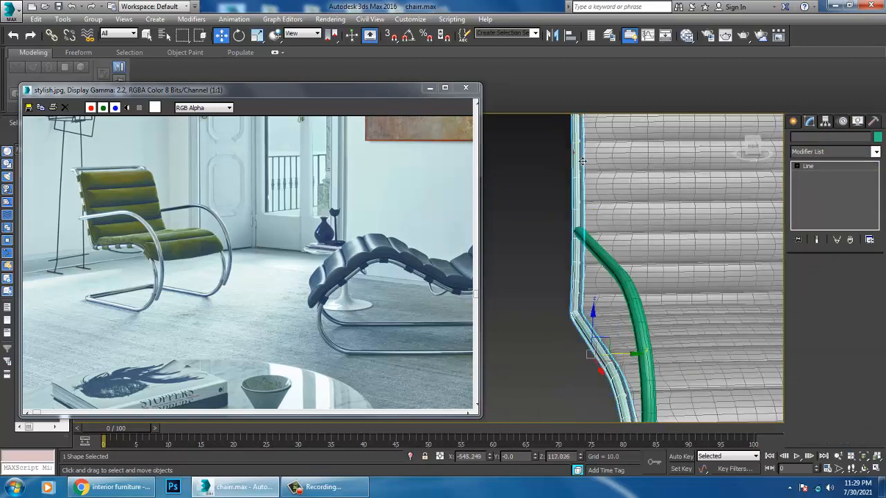
{"action": "scroll", "coordinate": [843, 270], "scroll_direction": "up", "scroll_amount": 5}
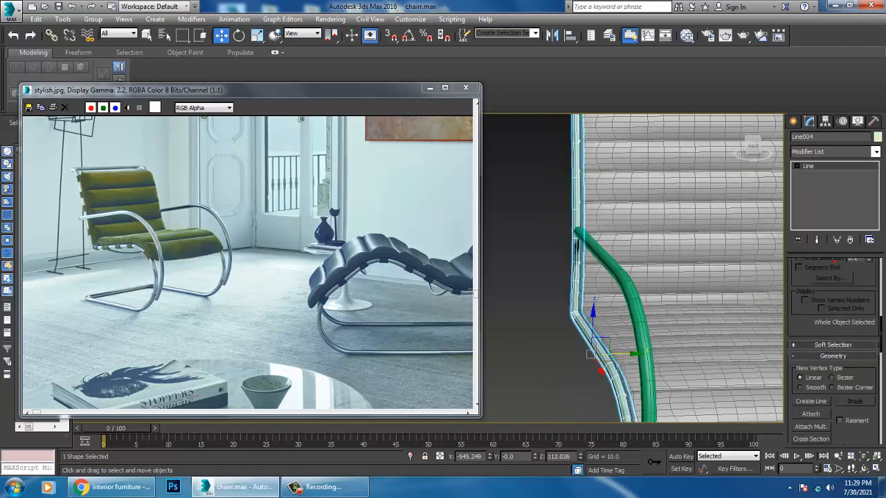
{"action": "scroll", "coordinate": [830, 332], "scroll_direction": "up", "scroll_amount": 5}
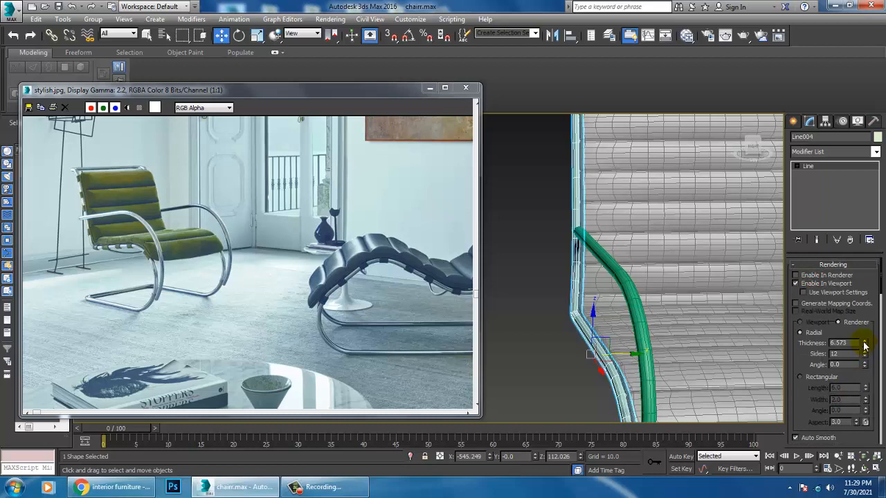
{"action": "mouse_move", "coordinate": [864, 344]}
{"action": "left_mouse_down"}
{"action": "mouse_move", "coordinate": [869, 336]}
{"action": "mouse_move", "coordinate": [864, 342]}
{"action": "left_mouse_up"}
{"action": "middle_click_drag", "start_coordinate": [613, 239], "coordinate": [589, 238]}
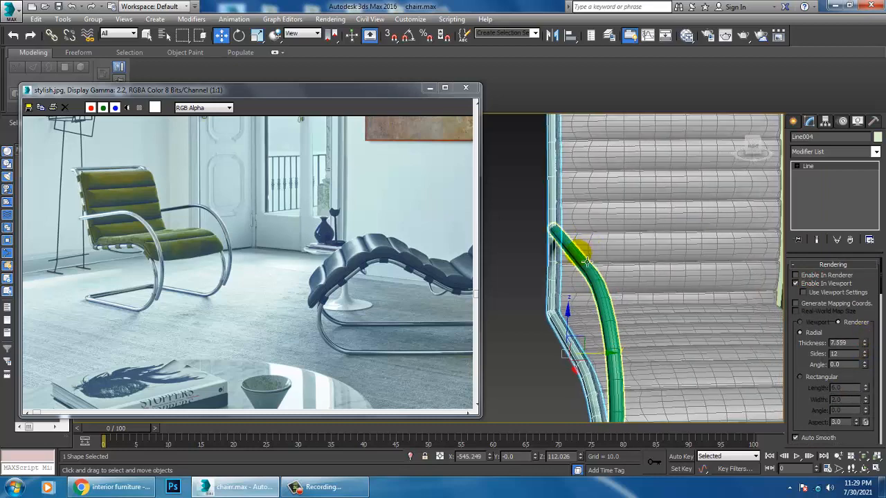
- Select the thinner side frame line on the opposite side of the chair and delete it
{"action": "key", "text": "l"}
{"action": "left_click", "coordinate": [658, 225]}
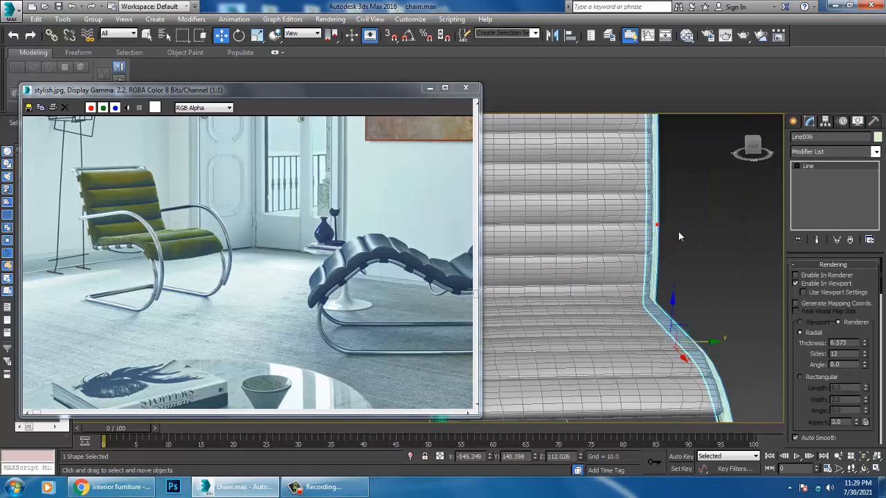
{"action": "left_click", "coordinate": [678, 237]}
- Select the remaining side frame and its armrest, and copy both along Y to the opposite side of the seat
{"action": "scroll", "coordinate": [593, 234], "scroll_direction": "up", "scroll_amount": 2}
{"action": "middle_click_drag", "start_coordinate": [593, 233], "coordinate": [586, 318], "text": "alt"}
{"action": "left_click", "coordinate": [537, 229]}
{"action": "left_click", "coordinate": [529, 222], "text": "ctrl"}
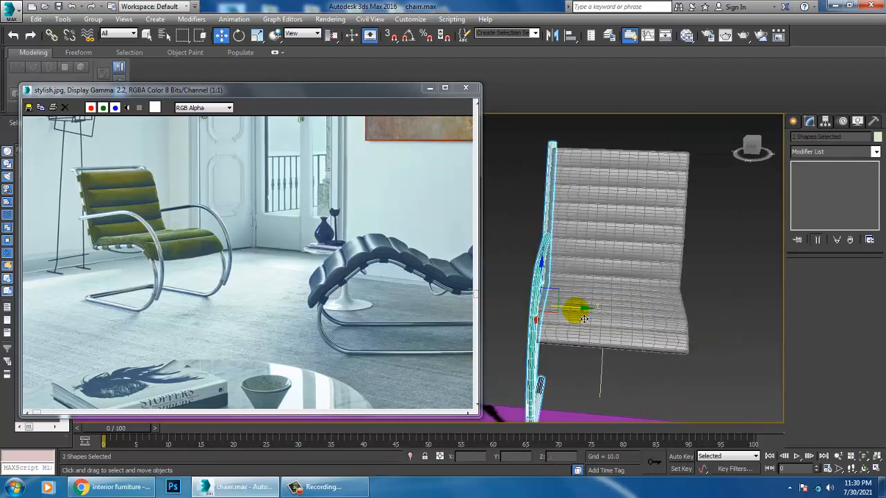
{"action": "left_click_drag", "start_coordinate": [585, 319], "coordinate": [724, 333], "text": "shift"}
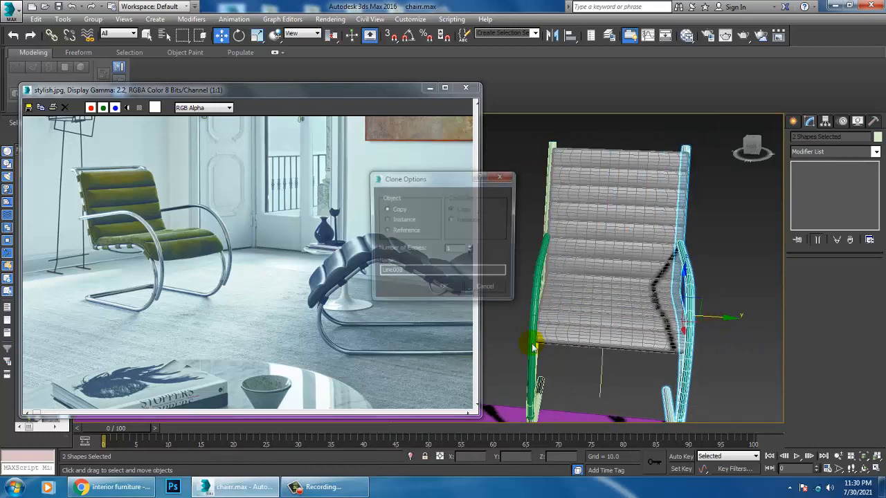
{"action": "left_click", "coordinate": [445, 293]}
{"action": "mouse_move", "coordinate": [619, 305]}
{"action": "middle_mouse_down", "text": "alt"}
{"action": "mouse_move", "coordinate": [712, 307]}
{"action": "mouse_move", "coordinate": [595, 263]}
{"action": "middle_mouse_up", "text": "alt"}
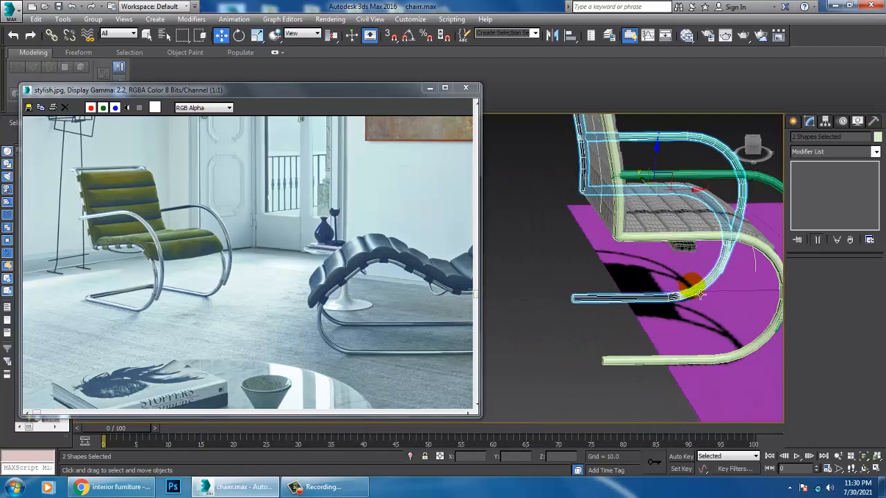
- Draw a straight tubular line in the top view, just in front of the chair, spanning between the two side frames
{"action": "key", "text": "alt+w"}
{"action": "left_click_drag", "start_coordinate": [375, 101], "coordinate": [203, 100]}
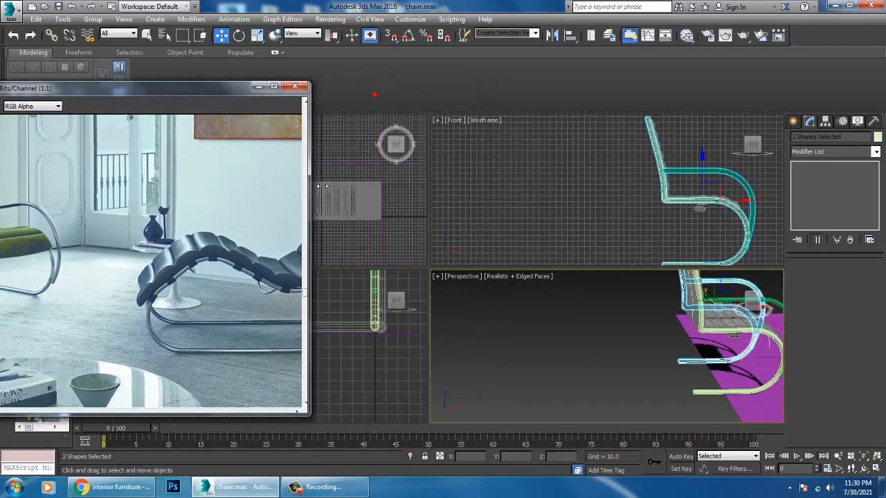
{"action": "right_click", "coordinate": [376, 192]}
{"action": "key", "text": "alt+w"}
{"action": "scroll", "coordinate": [532, 218], "scroll_direction": "down", "scroll_amount": 3}
{"action": "middle_click_drag", "start_coordinate": [534, 218], "coordinate": [510, 199]}
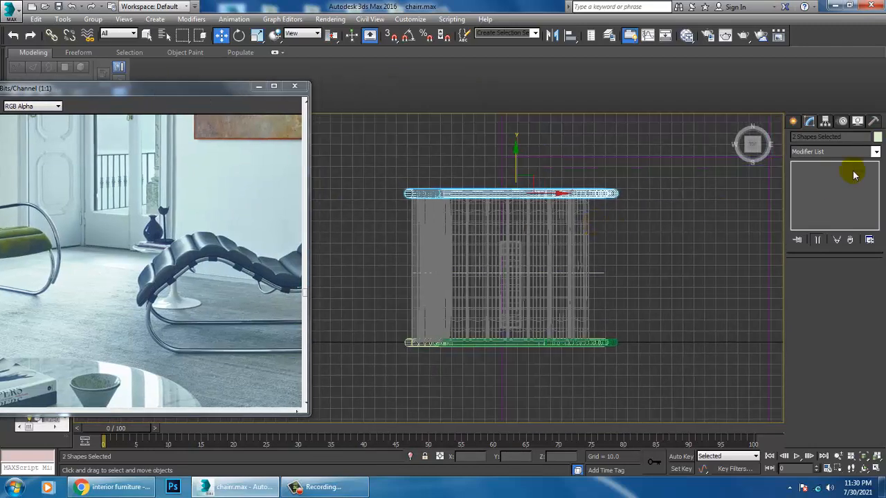
{"action": "left_click", "coordinate": [795, 122]}
{"action": "left_click", "coordinate": [813, 200]}
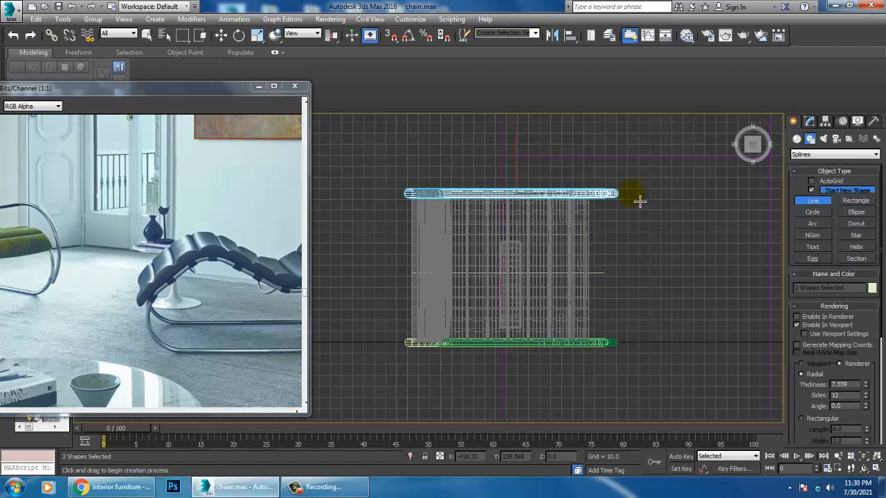
{"action": "left_click", "coordinate": [638, 199]}
{"action": "left_click", "coordinate": [637, 342]}
{"action": "right_click", "coordinate": [648, 348]}
{"action": "key", "text": "w"}
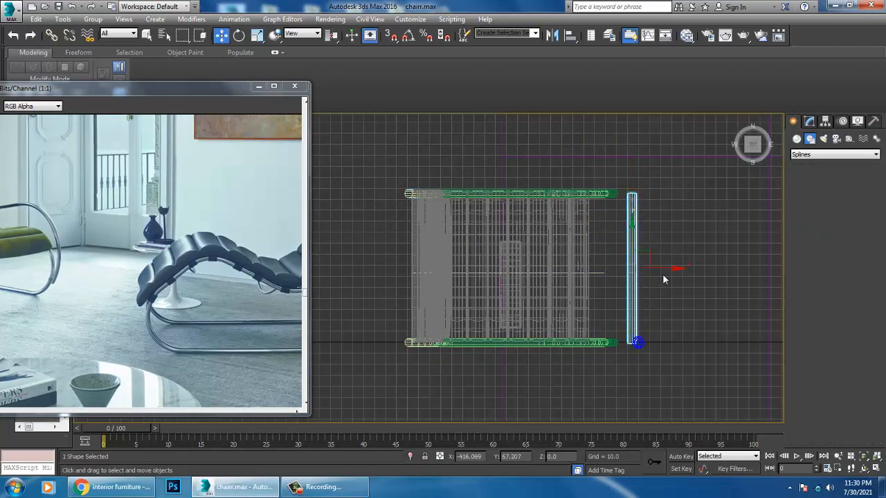
- Move the new cross tube back along X until it joins the rear ends of the base tubes
{"action": "left_click_drag", "start_coordinate": [671, 271], "coordinate": [661, 275]}
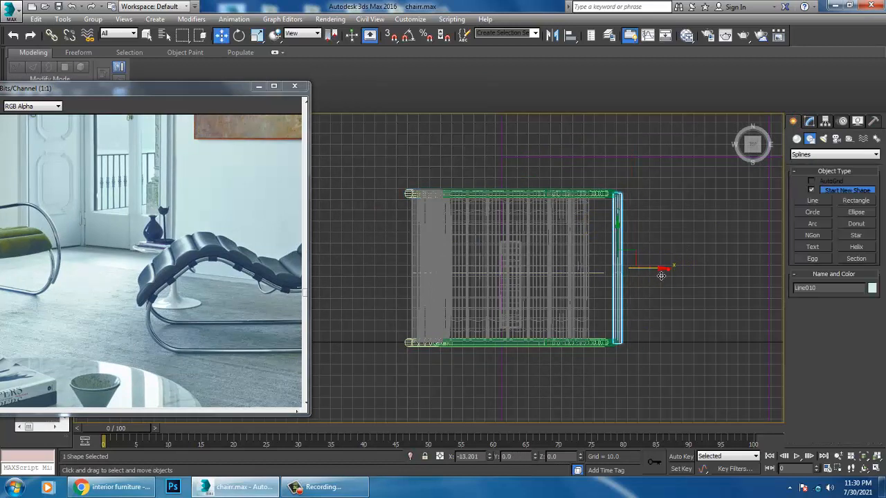
{"action": "key", "text": "alt+w"}
{"action": "right_click", "coordinate": [684, 381]}
{"action": "key", "text": "alt+w"}
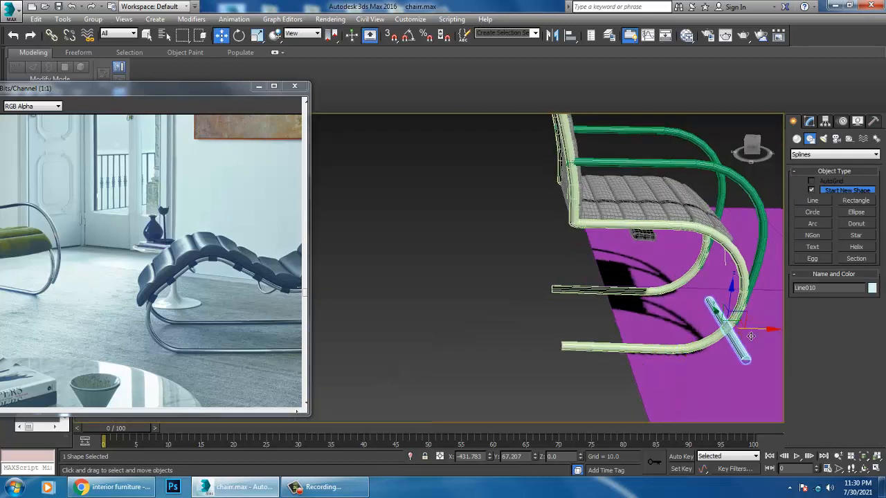
{"action": "left_click_drag", "start_coordinate": [750, 336], "coordinate": [564, 300]}
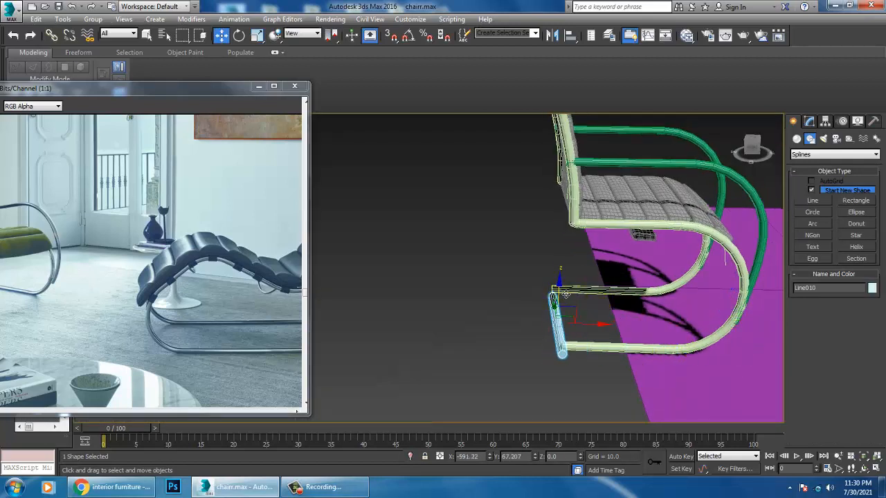
- Copy the rear cross tube straight up along Z to a height of about 71
{"action": "scroll", "coordinate": [565, 297], "scroll_direction": "up", "scroll_amount": 2}
{"action": "left_click", "coordinate": [614, 404]}
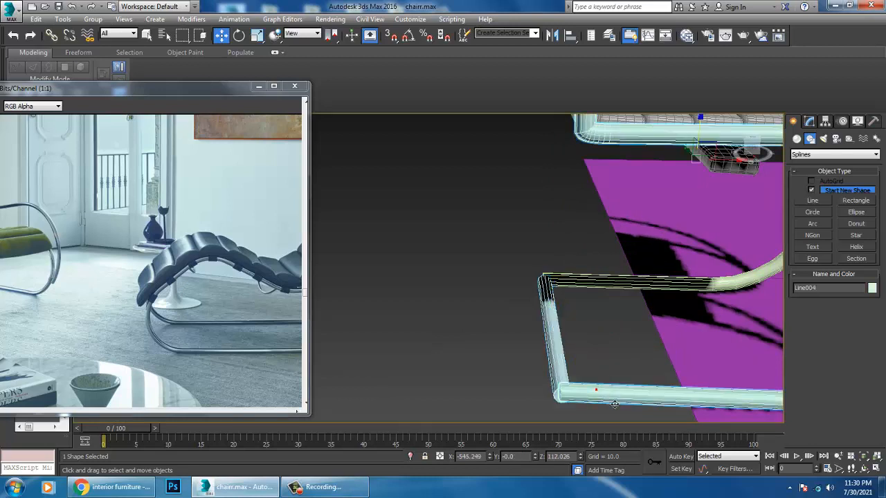
{"action": "left_click", "coordinate": [810, 121]}
{"action": "scroll", "coordinate": [819, 392], "scroll_direction": "down", "scroll_amount": 5}
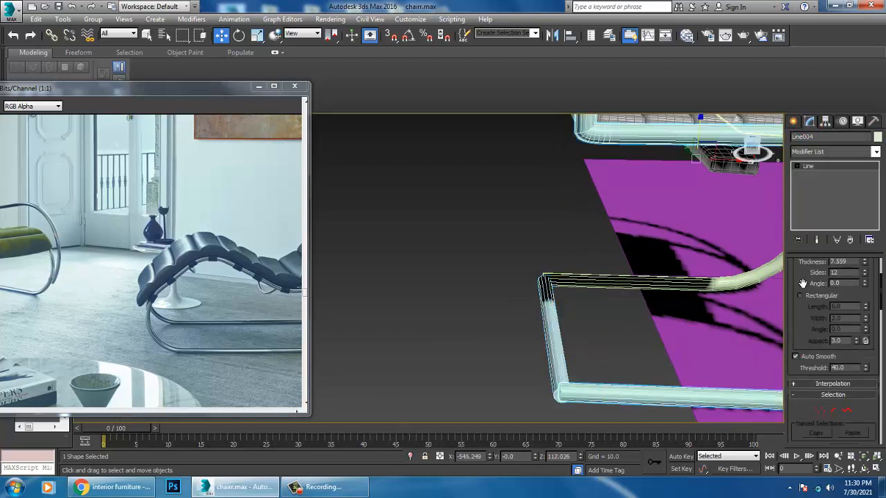
{"action": "scroll", "coordinate": [809, 408], "scroll_direction": "down", "scroll_amount": 5}
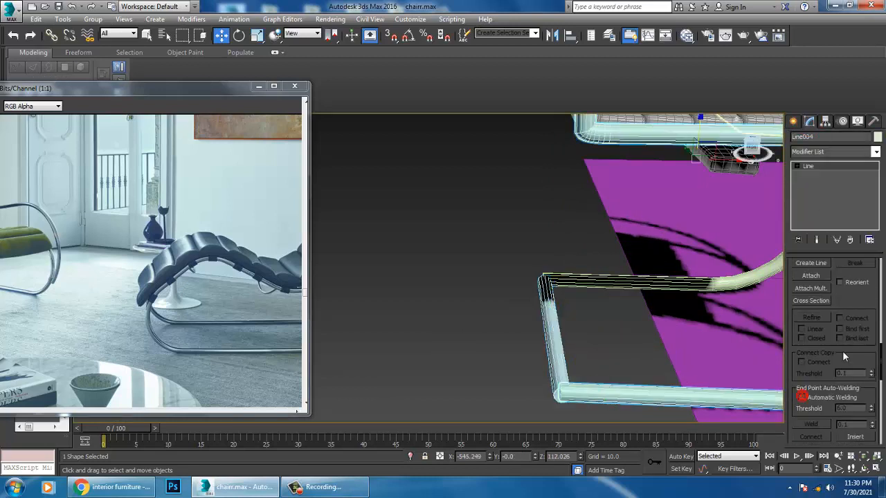
{"action": "left_click", "coordinate": [563, 351]}
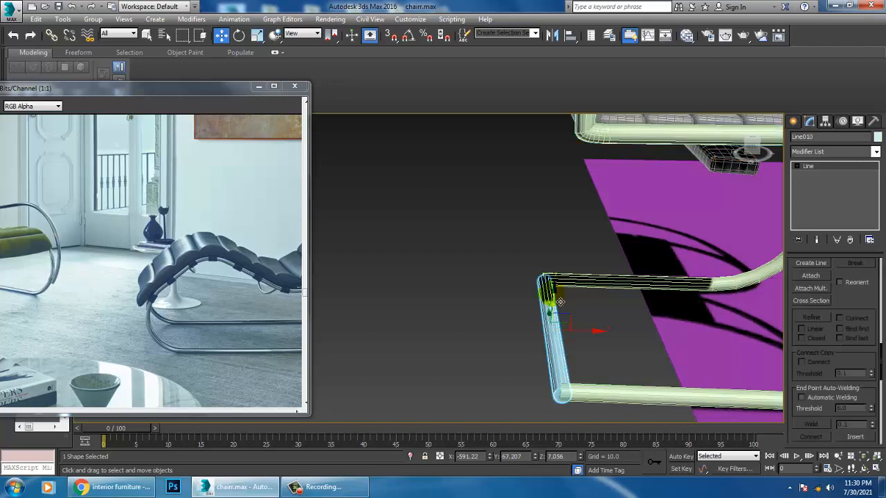
{"action": "left_click_drag", "start_coordinate": [560, 302], "coordinate": [564, 192], "text": "shift"}
{"action": "left_click", "coordinate": [448, 288]}
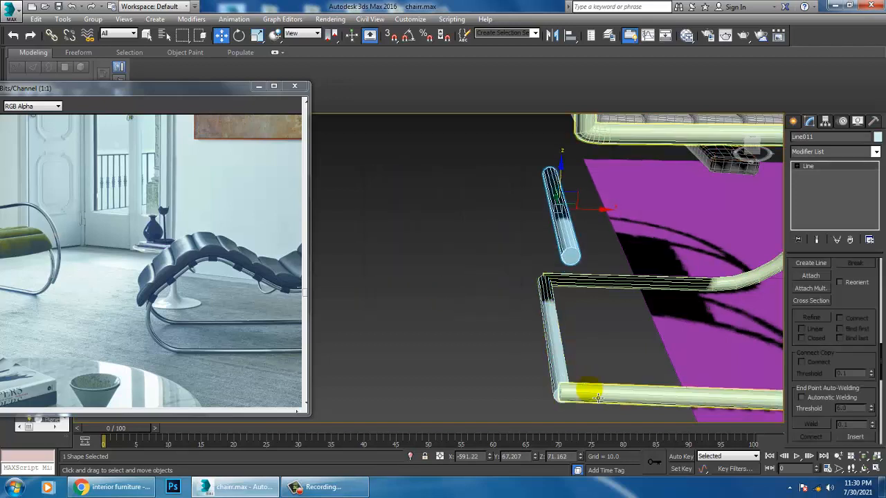
- Attach the lower cross tube and the opposite side frame to the near side frame, and switch to vertex editing
{"action": "left_click", "coordinate": [597, 397]}
{"action": "left_click", "coordinate": [811, 276]}
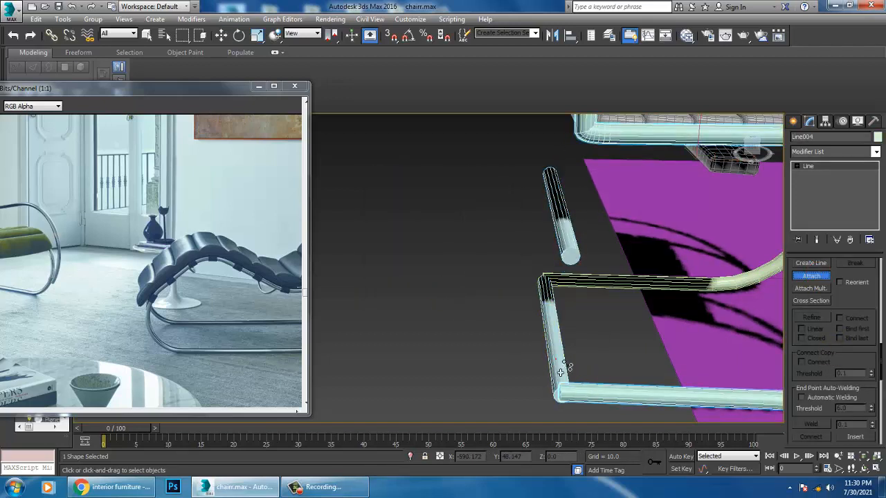
{"action": "left_click", "coordinate": [592, 291]}
{"action": "right_click", "coordinate": [569, 391]}
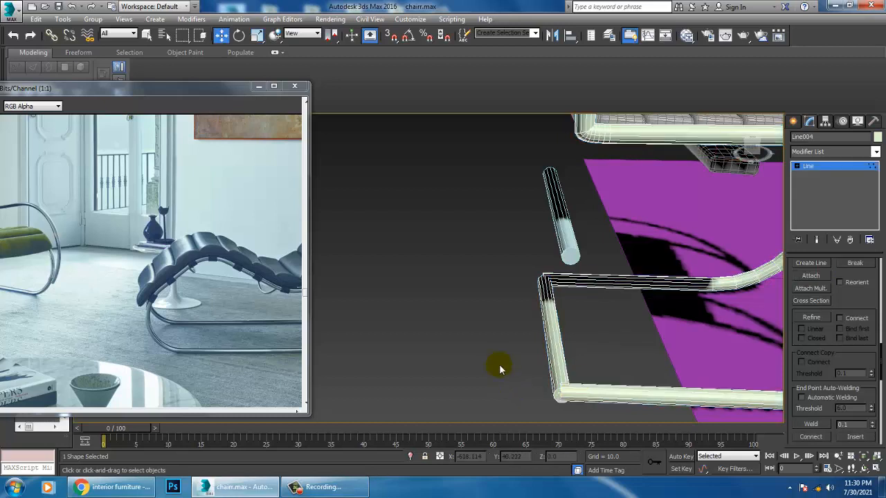
- Fuse and weld the overlapping vertices at the near rear corner of the base frame
{"action": "right_click", "coordinate": [575, 400]}
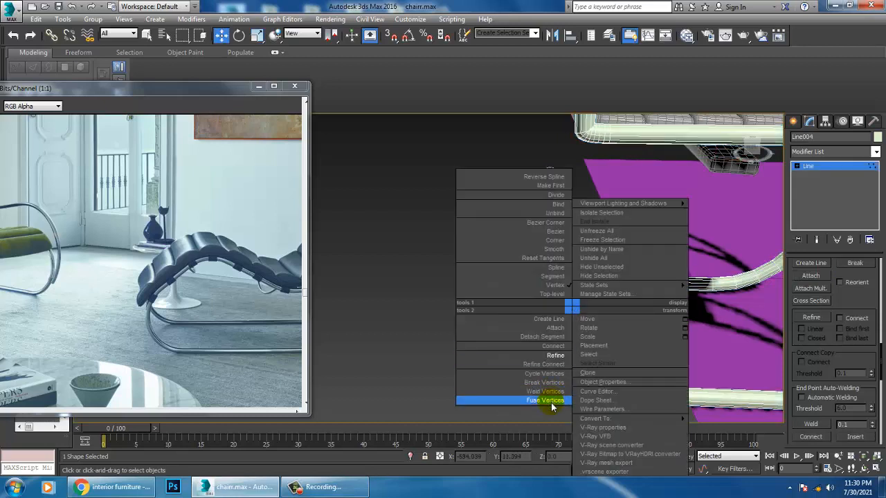
{"action": "left_click", "coordinate": [552, 395]}
{"action": "left_click_drag", "start_coordinate": [550, 362], "coordinate": [566, 403]}
{"action": "right_click", "coordinate": [566, 402]}
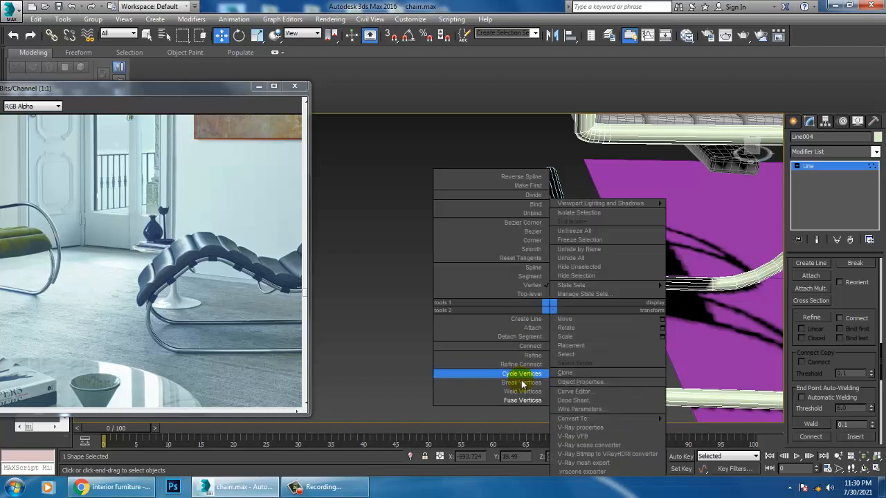
{"action": "left_click", "coordinate": [518, 372]}
- Select the overlapping vertices at the far rear corner of the base frame, then fuse and weld them
{"action": "left_click_drag", "start_coordinate": [507, 263], "coordinate": [568, 300]}
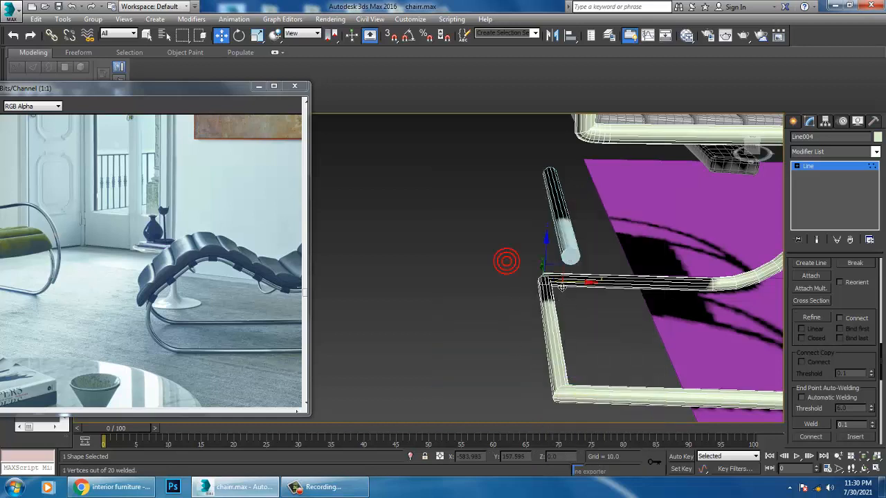
{"action": "right_click", "coordinate": [548, 278]}
{"action": "left_click", "coordinate": [522, 369]}
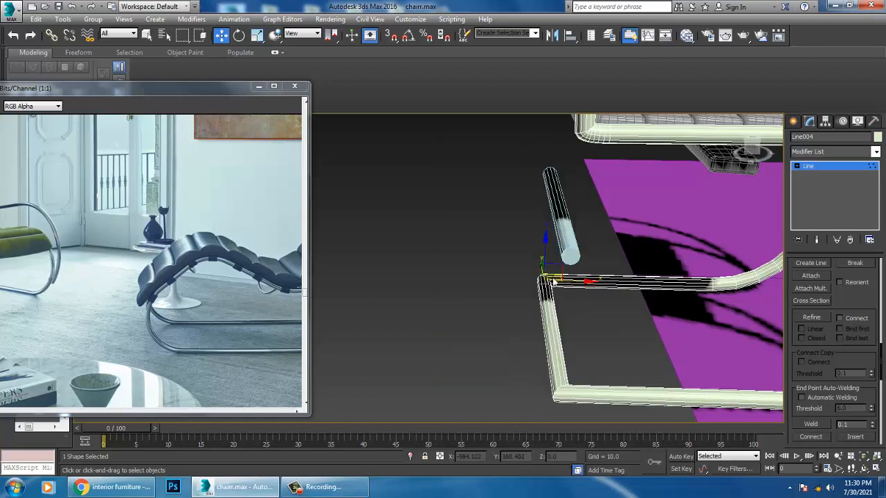
{"action": "right_click", "coordinate": [547, 276]}
{"action": "left_click", "coordinate": [522, 359]}
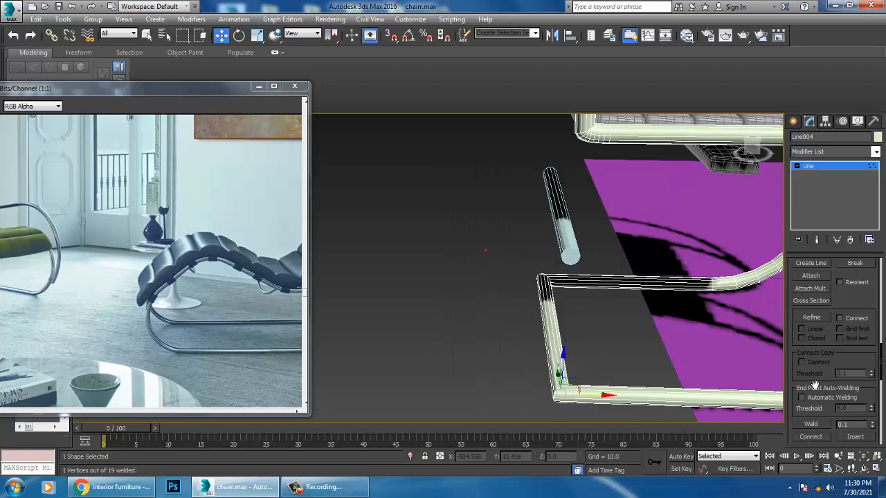
- Fillet both rear corners of the base frame, using a radius of about 13 on the second, and leave vertex editing
{"action": "left_click_drag", "start_coordinate": [849, 374], "coordinate": [850, 239]}
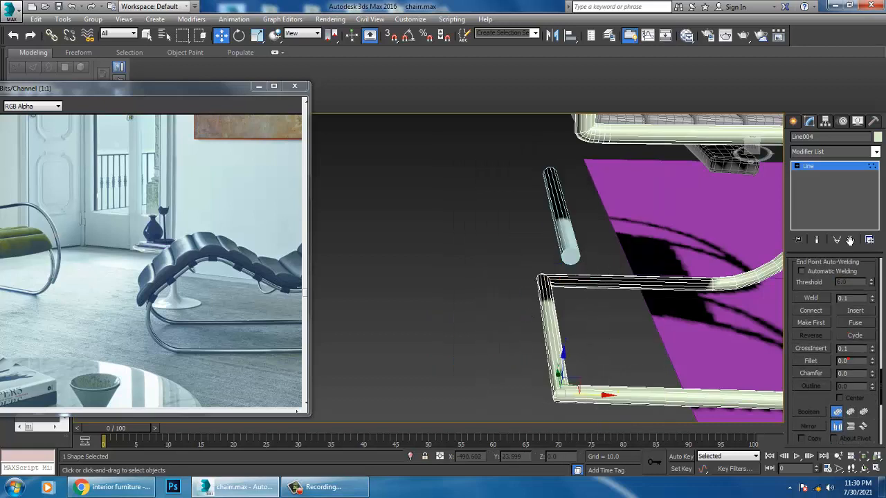
{"action": "left_click", "coordinate": [811, 360]}
{"action": "left_click_drag", "start_coordinate": [560, 396], "coordinate": [534, 360]}
{"action": "middle_click_drag", "start_coordinate": [533, 360], "coordinate": [674, 361], "text": "alt"}
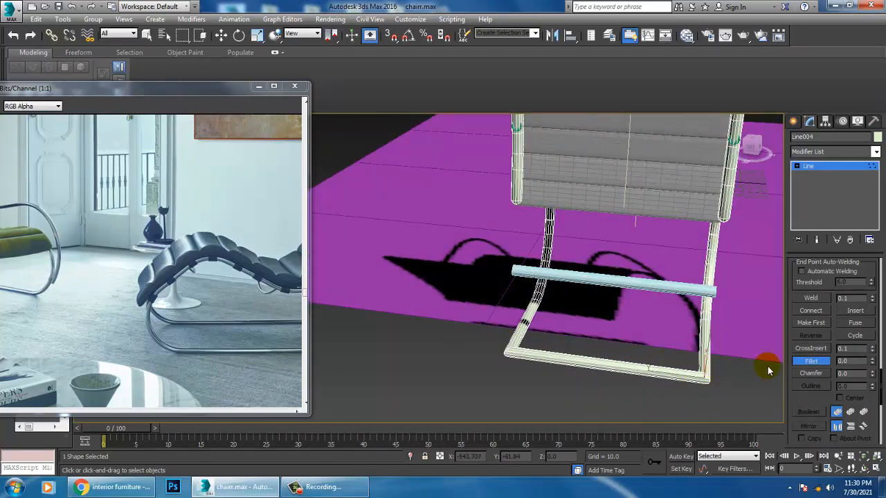
{"action": "left_click_drag", "start_coordinate": [703, 373], "coordinate": [666, 326]}
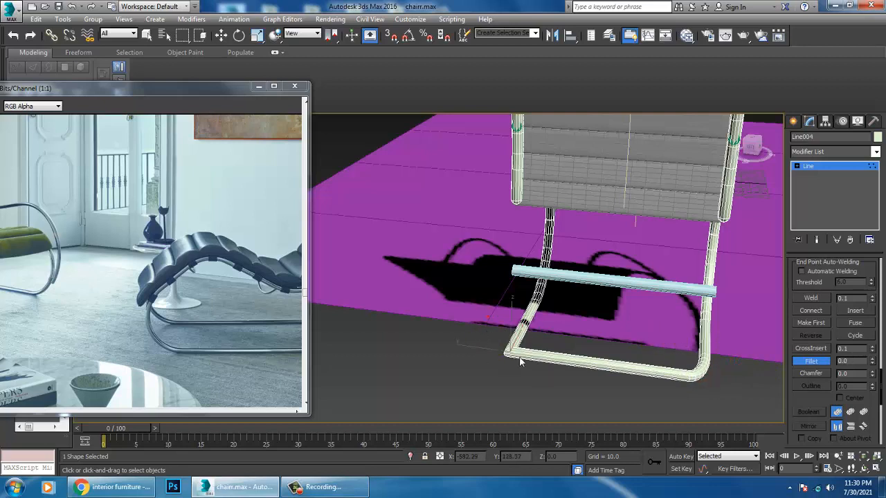
{"action": "left_click_drag", "start_coordinate": [515, 364], "coordinate": [488, 341]}
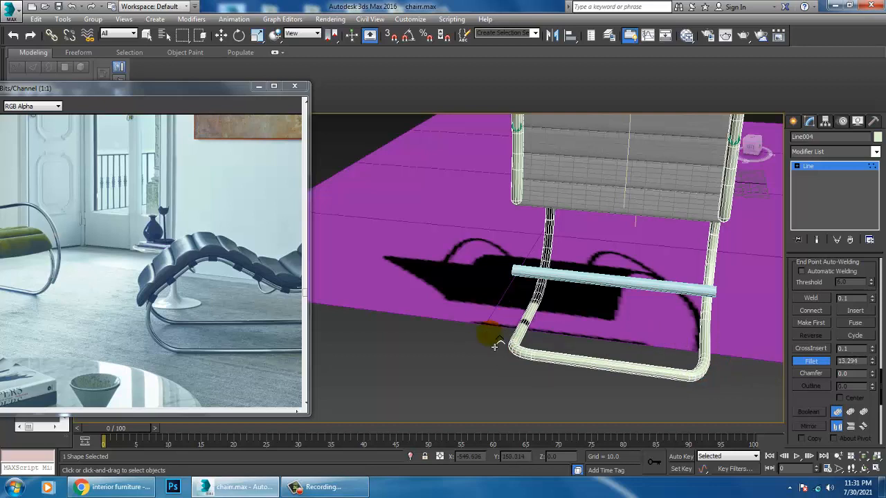
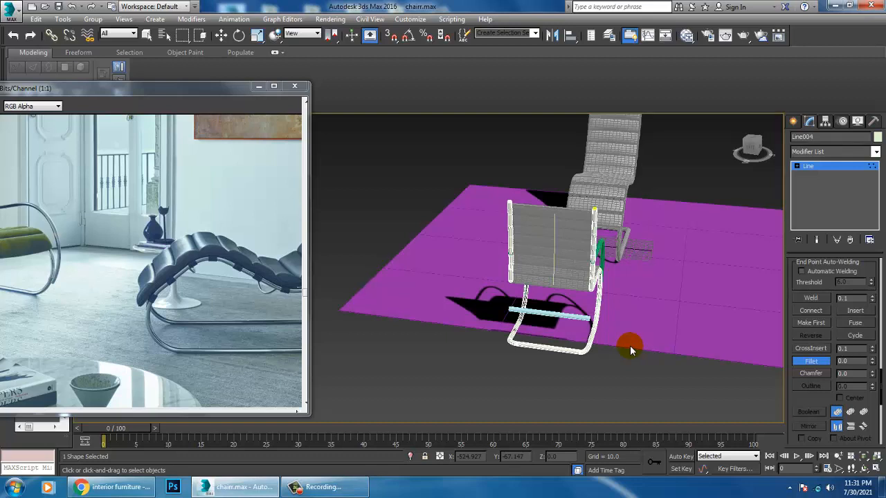
{"action": "left_click", "coordinate": [845, 168]}
- Raise the spare cross tube along Z to about 263, near the top of the backrest, and bring the reference armchair back into view
{"action": "middle_click_drag", "start_coordinate": [705, 278], "coordinate": [574, 280], "text": "alt"}
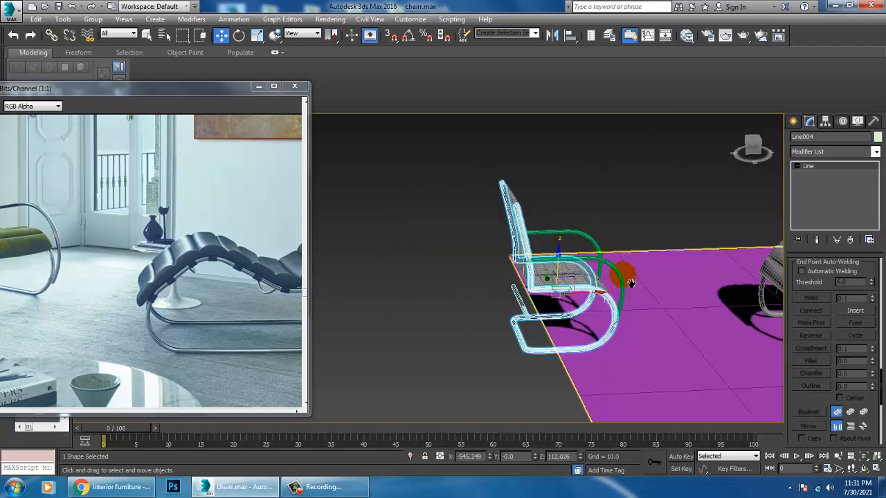
{"action": "middle_click_drag", "start_coordinate": [629, 284], "coordinate": [568, 280], "text": "alt"}
{"action": "left_click", "coordinate": [496, 315]}
{"action": "mouse_move", "coordinate": [497, 315]}
{"action": "middle_mouse_down", "text": "alt"}
{"action": "mouse_move", "coordinate": [484, 313]}
{"action": "mouse_move", "coordinate": [504, 314]}
{"action": "middle_mouse_up", "text": "alt"}
{"action": "left_click_drag", "start_coordinate": [503, 315], "coordinate": [492, 127]}
{"action": "middle_click_drag", "start_coordinate": [492, 127], "coordinate": [387, 121], "text": "alt"}
{"action": "left_click_drag", "start_coordinate": [204, 89], "coordinate": [349, 99]}
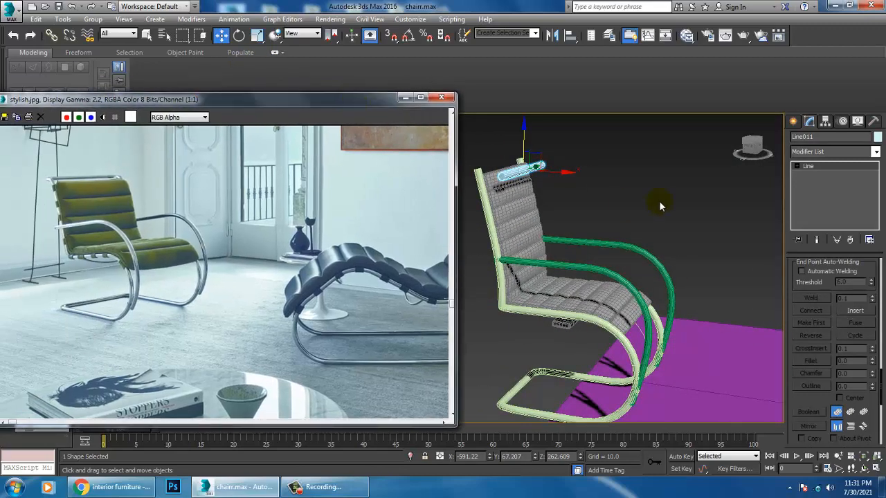
{"action": "middle_click_drag", "start_coordinate": [659, 201], "coordinate": [613, 217], "text": "alt"}
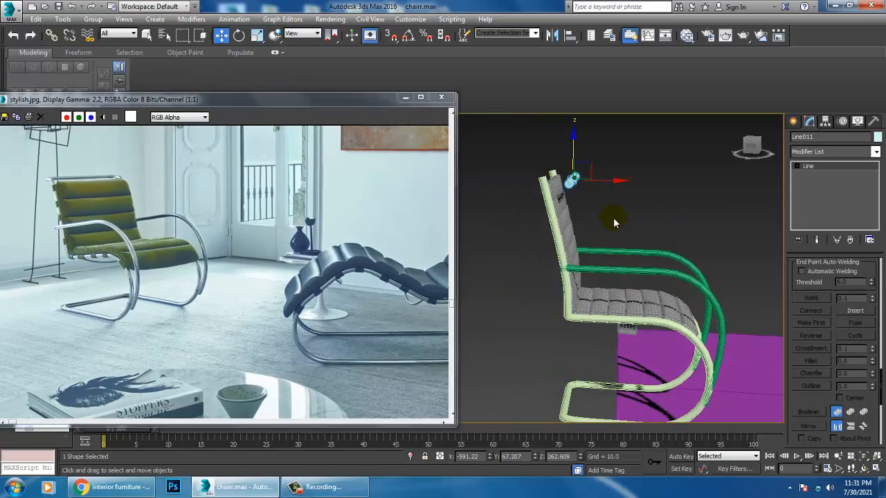
- Move the spare cross tube along X to about -616, onto the top of the backrest, and raise it along Z to about 273
{"action": "left_click_drag", "start_coordinate": [612, 191], "coordinate": [584, 195]}
{"action": "scroll", "coordinate": [613, 205], "scroll_direction": "up", "scroll_amount": 5}
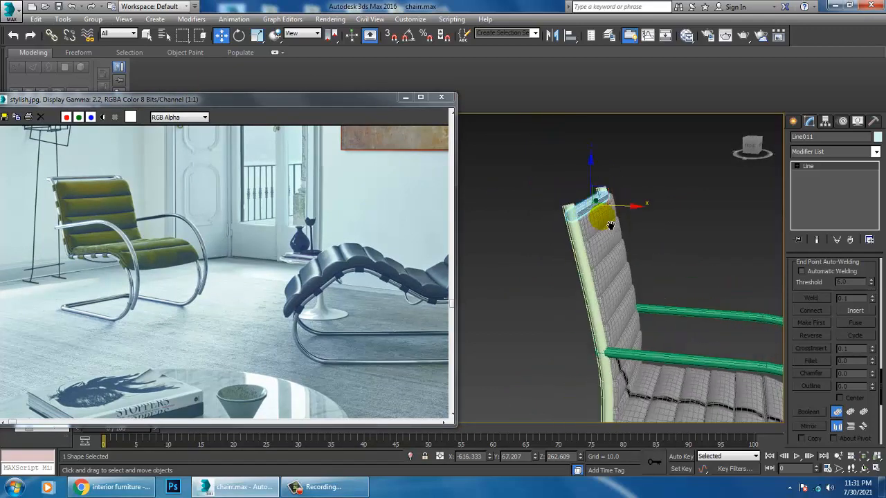
{"action": "middle_click_drag", "start_coordinate": [627, 206], "coordinate": [623, 235], "text": "alt"}
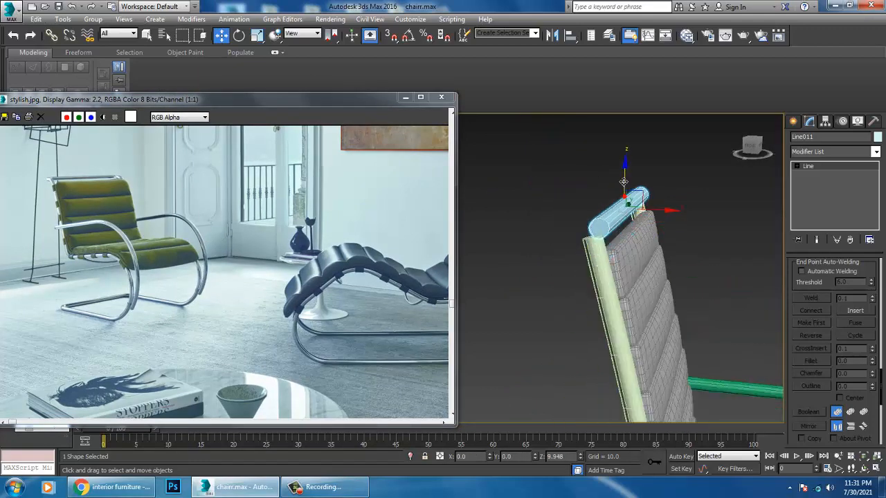
- Select the frame's top end vertices and refine the backrest side tubes with an extra vertex just below their ends
{"action": "left_click", "coordinate": [620, 265]}
{"action": "key", "text": "1"}
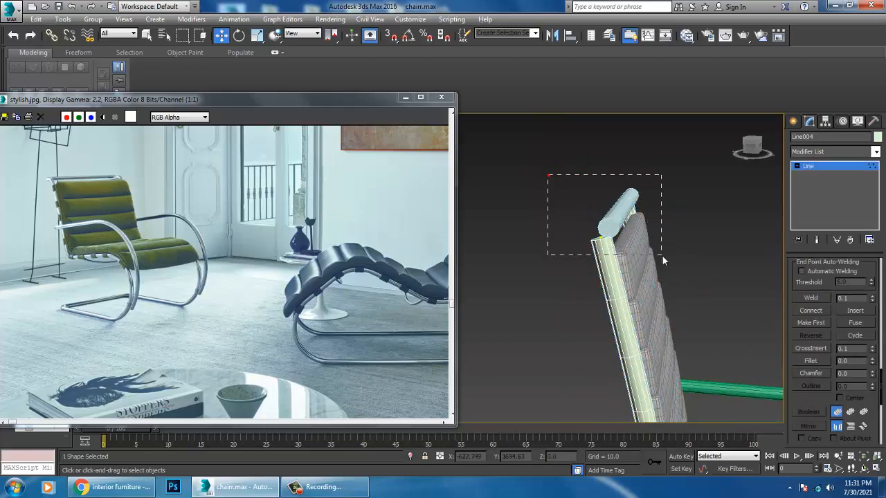
{"action": "left_click_drag", "start_coordinate": [662, 257], "coordinate": [662, 257]}
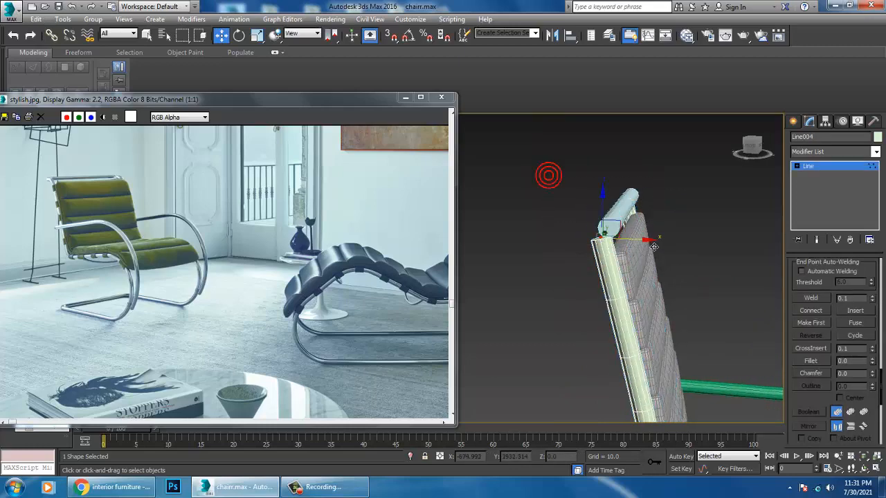
{"action": "right_click", "coordinate": [612, 285]}
{"action": "left_click", "coordinate": [592, 328]}
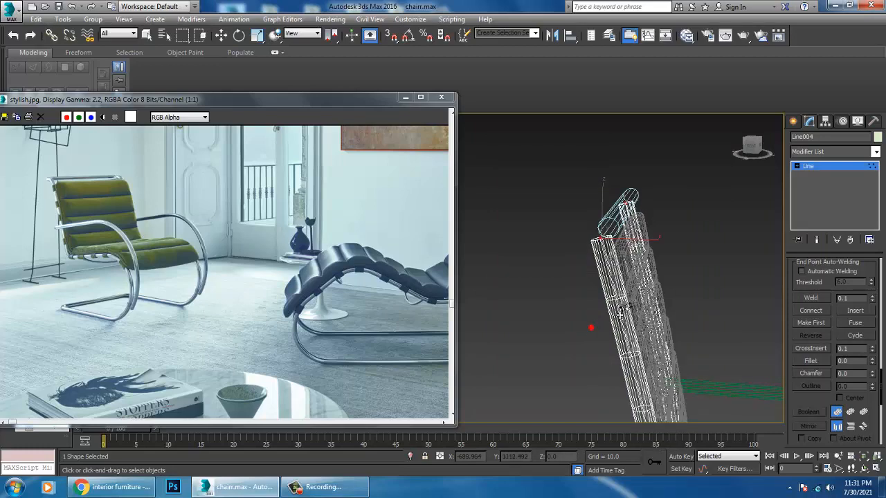
{"action": "left_click", "coordinate": [616, 293]}
- Shift the top end vertices backward along X so the side tubes bend away from the cushion, and leave vertex editing
{"action": "mouse_move", "coordinate": [619, 280]}
{"action": "middle_mouse_down", "text": "alt"}
{"action": "mouse_move", "coordinate": [661, 253]}
{"action": "mouse_move", "coordinate": [585, 246]}
{"action": "middle_mouse_up", "text": "alt"}
{"action": "key", "text": "w"}
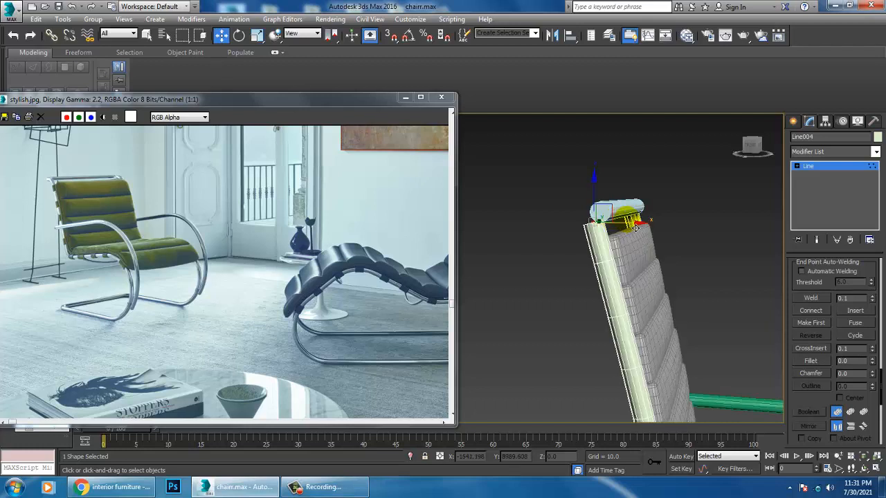
{"action": "left_click_drag", "start_coordinate": [635, 233], "coordinate": [624, 231]}
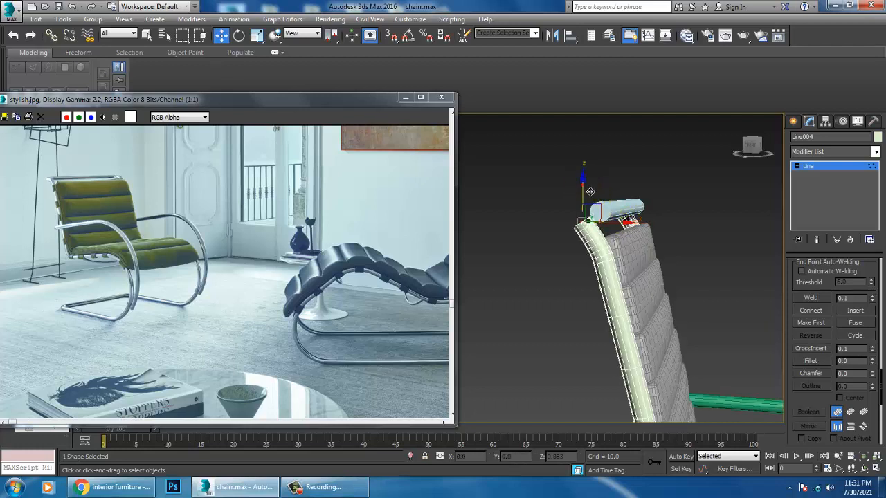
{"action": "left_click", "coordinate": [838, 169]}
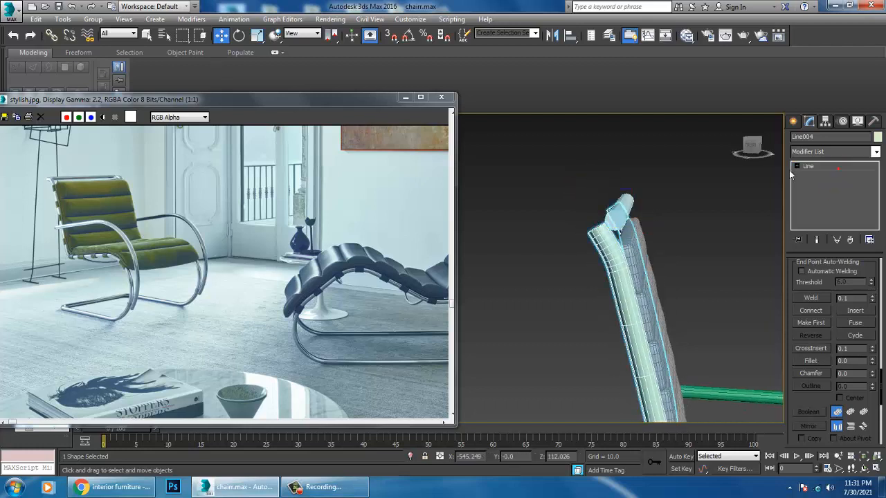
- Reposition the cross tube on the bent frame ends, at about X -623 and Z 269
{"action": "left_click", "coordinate": [621, 221]}
{"action": "left_click_drag", "start_coordinate": [667, 216], "coordinate": [650, 216]}
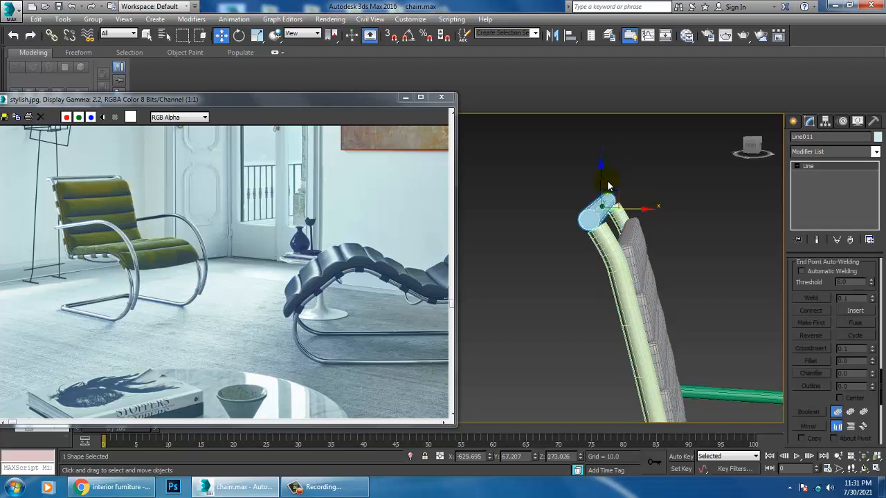
{"action": "left_click_drag", "start_coordinate": [608, 186], "coordinate": [651, 224]}
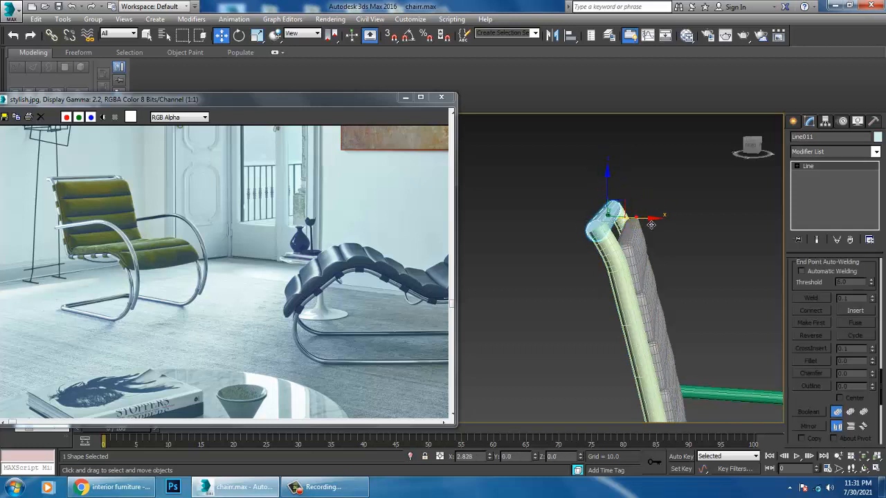
- Attach the top cross tube to the chair's side frame spline
{"action": "scroll", "coordinate": [850, 299], "scroll_direction": "down", "scroll_amount": 5}
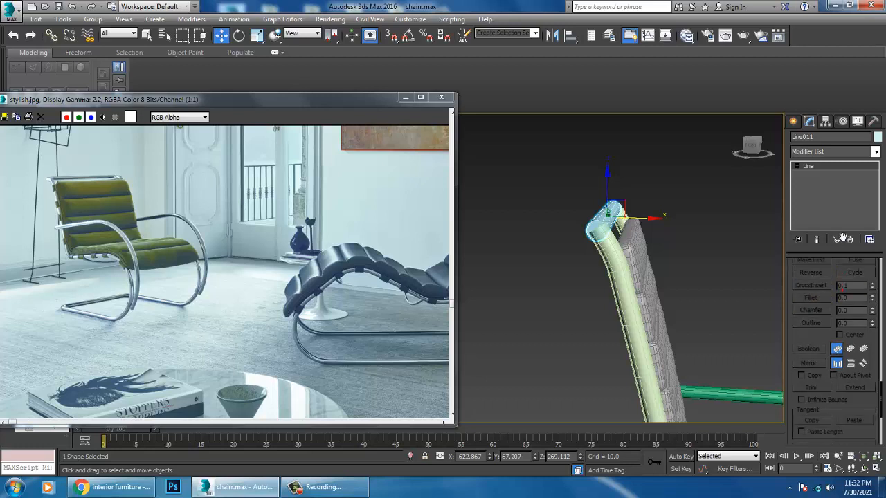
{"action": "scroll", "coordinate": [816, 305], "scroll_direction": "up", "scroll_amount": 7}
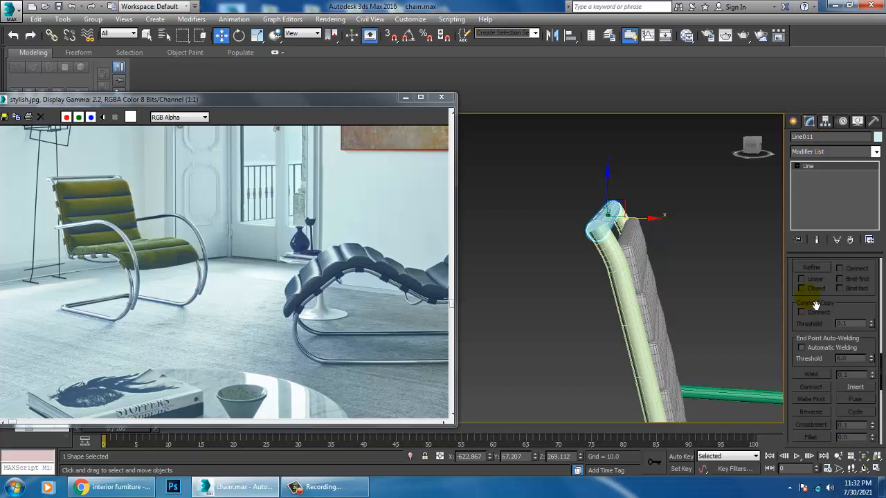
{"action": "scroll", "coordinate": [823, 275], "scroll_direction": "up", "scroll_amount": 6}
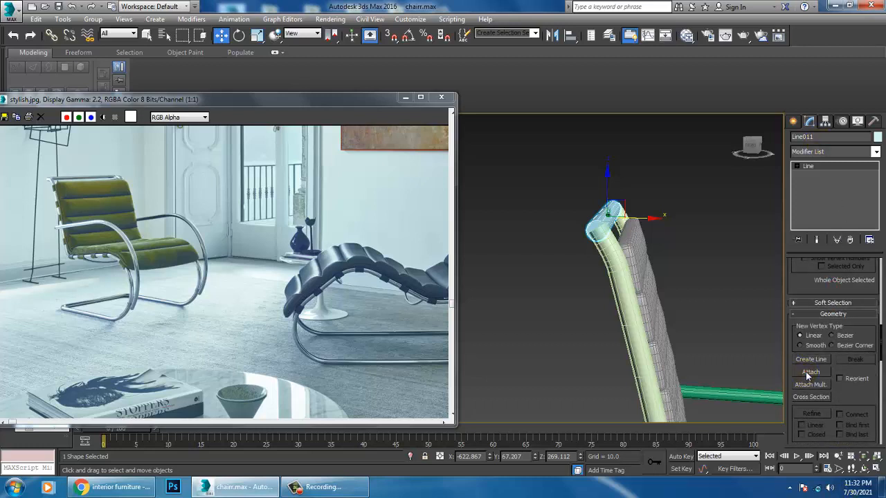
{"action": "left_click", "coordinate": [809, 373]}
{"action": "middle_click_drag", "start_coordinate": [606, 217], "coordinate": [593, 270], "text": "alt"}
{"action": "right_click", "coordinate": [583, 260]}
{"action": "left_click", "coordinate": [584, 260]}
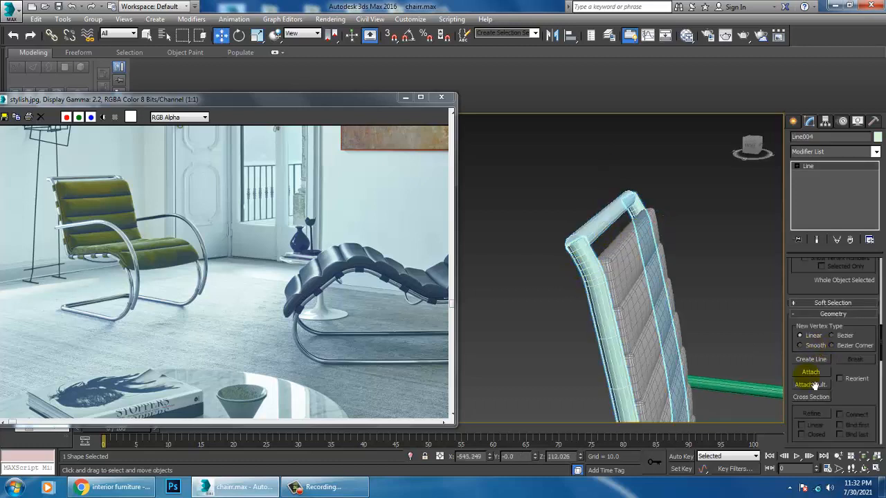
{"action": "left_click", "coordinate": [810, 373]}
{"action": "left_click", "coordinate": [588, 228]}
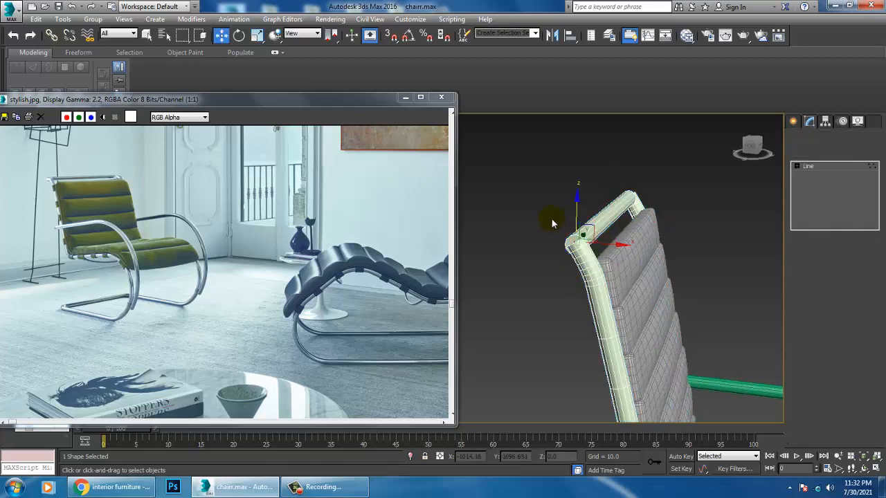
- Fuse the overlapping vertices where the cross tube meets the side tubes at both top corners of the backrest
{"action": "right_click", "coordinate": [583, 243]}
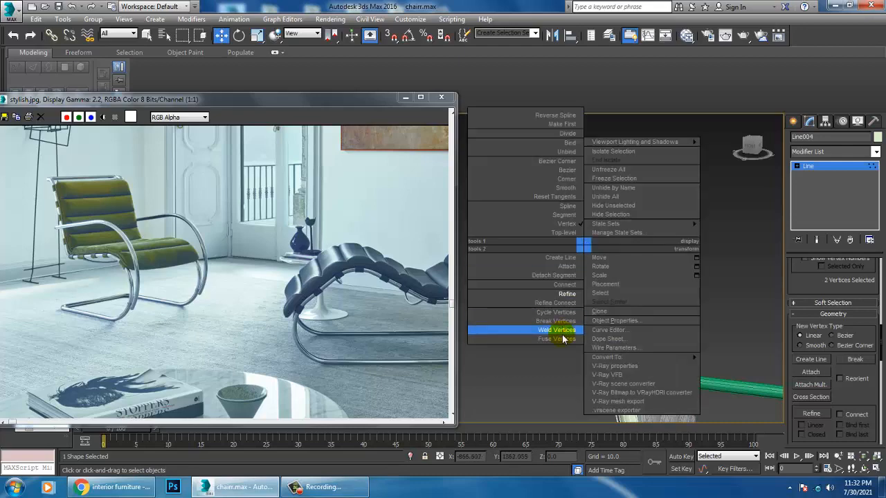
{"action": "left_click", "coordinate": [563, 333]}
{"action": "left_click_drag", "start_coordinate": [644, 208], "coordinate": [642, 203]}
{"action": "right_click", "coordinate": [627, 195]}
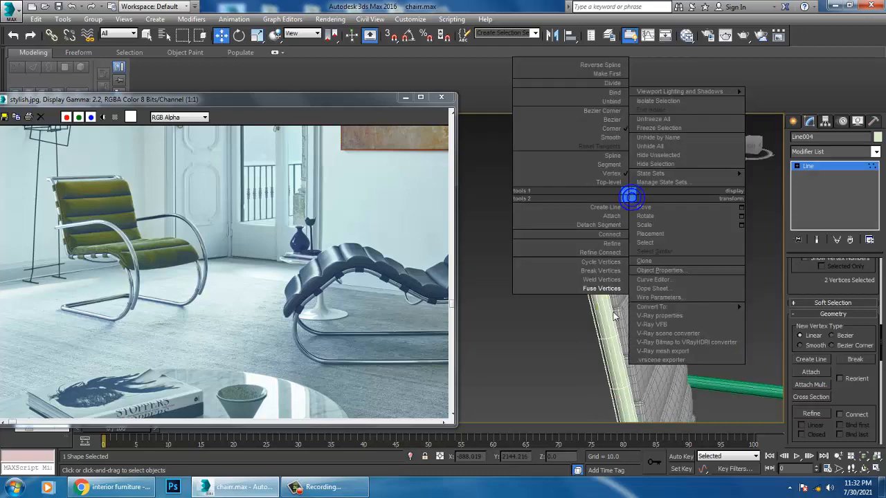
{"action": "left_click", "coordinate": [594, 293]}
- Weld the fused vertices at both top corners of the backrest frame
{"action": "left_click_drag", "start_coordinate": [593, 268], "coordinate": [583, 239]}
{"action": "right_click", "coordinate": [583, 239]}
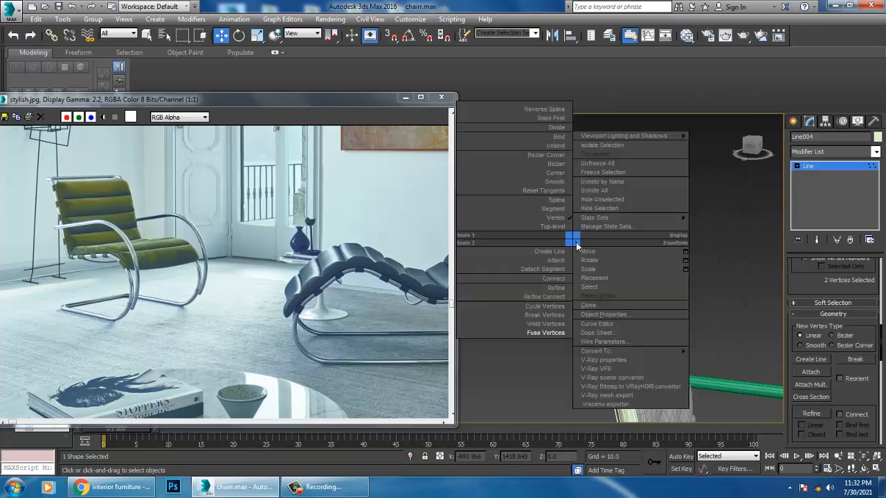
{"action": "left_click", "coordinate": [558, 327]}
{"action": "left_click_drag", "start_coordinate": [666, 240], "coordinate": [639, 208]}
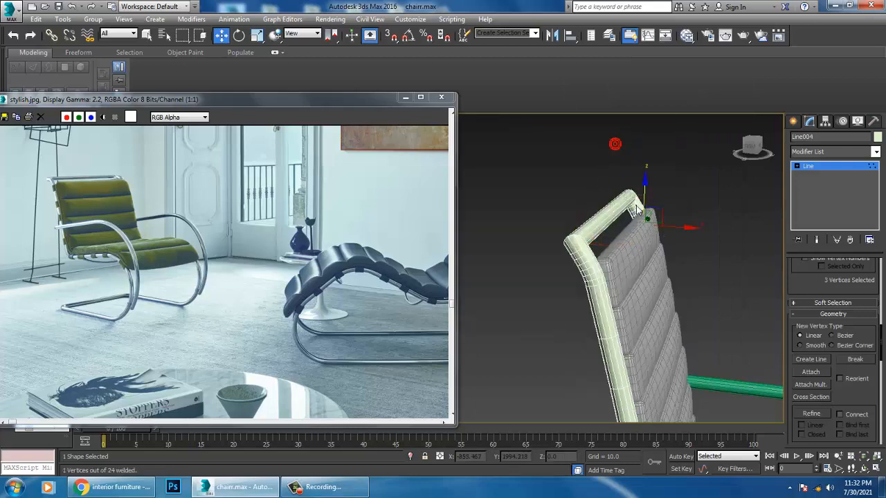
{"action": "right_click", "coordinate": [629, 199]}
{"action": "left_click", "coordinate": [596, 289]}
{"action": "middle_click_drag", "start_coordinate": [642, 236], "coordinate": [619, 282], "text": "alt"}
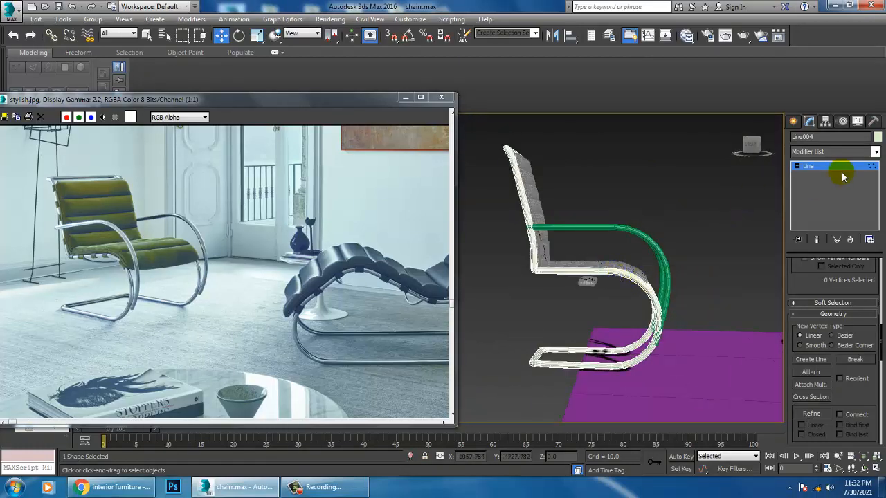
- Leave vertex editing and delete the leftover small chamfer box beneath the seat
{"action": "left_click", "coordinate": [598, 289]}
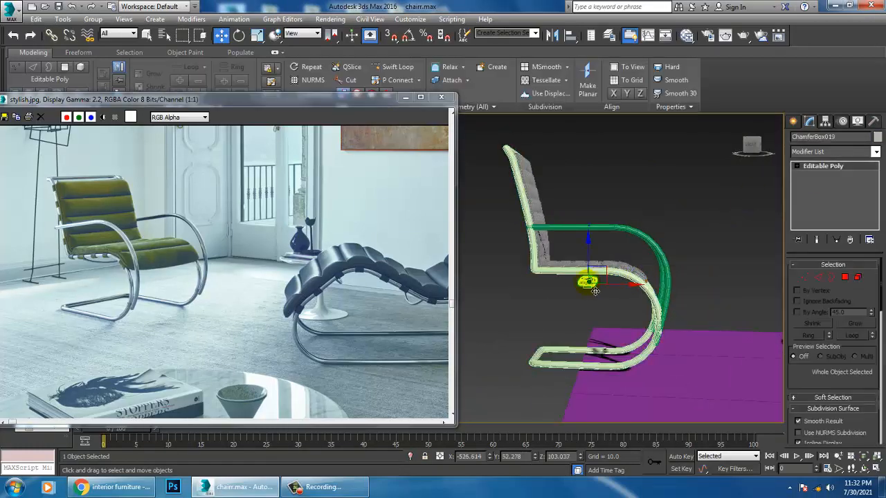
{"action": "left_click", "coordinate": [563, 312]}
{"action": "mouse_move", "coordinate": [577, 316]}
{"action": "middle_mouse_down", "text": "alt"}
{"action": "mouse_move", "coordinate": [625, 350]}
{"action": "mouse_move", "coordinate": [609, 316]}
{"action": "mouse_move", "coordinate": [588, 305]}
{"action": "middle_mouse_up", "text": "alt"}
{"action": "scroll", "coordinate": [625, 350], "scroll_direction": "down", "scroll_amount": 3}
- Select the whole armchair without the floor plane, move it along X onto the floor, and save the scene
{"action": "left_click_drag", "start_coordinate": [499, 185], "coordinate": [693, 341]}
{"action": "left_click", "coordinate": [724, 366], "text": "alt"}
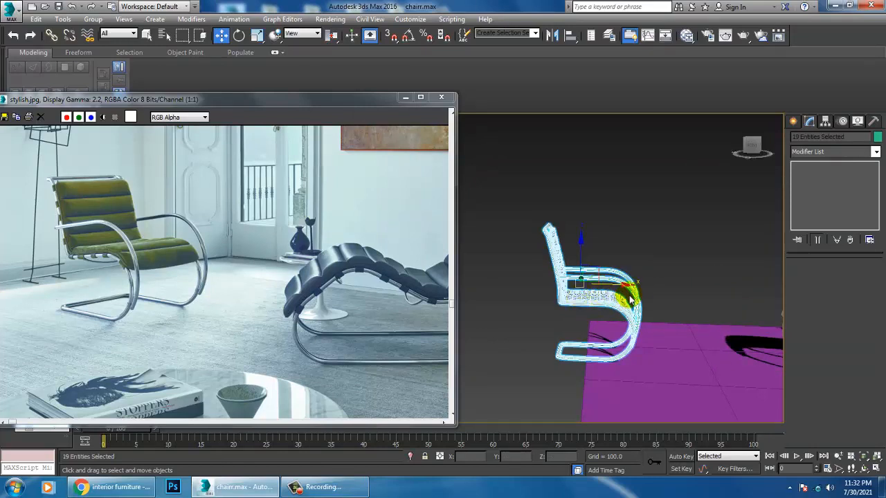
{"action": "left_click_drag", "start_coordinate": [623, 288], "coordinate": [712, 289]}
{"action": "middle_click_drag", "start_coordinate": [696, 300], "coordinate": [564, 290], "text": "alt"}
{"action": "scroll", "coordinate": [635, 318], "scroll_direction": "up", "scroll_amount": 3}
{"action": "middle_click_drag", "start_coordinate": [622, 298], "coordinate": [610, 296], "text": "alt"}
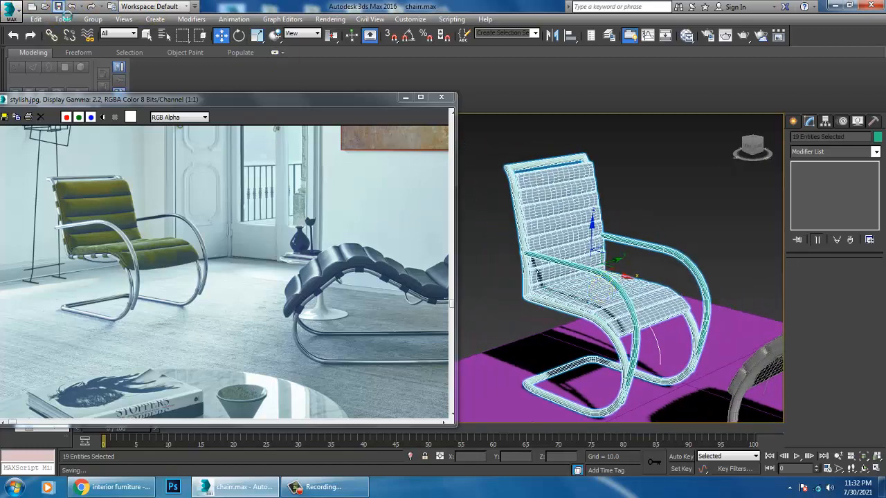
- Assign one light grey object color to everything in the scene, clear the selection and minimize the reference image
{"action": "key", "text": "ctrl+a"}
{"action": "left_click", "coordinate": [875, 137]}
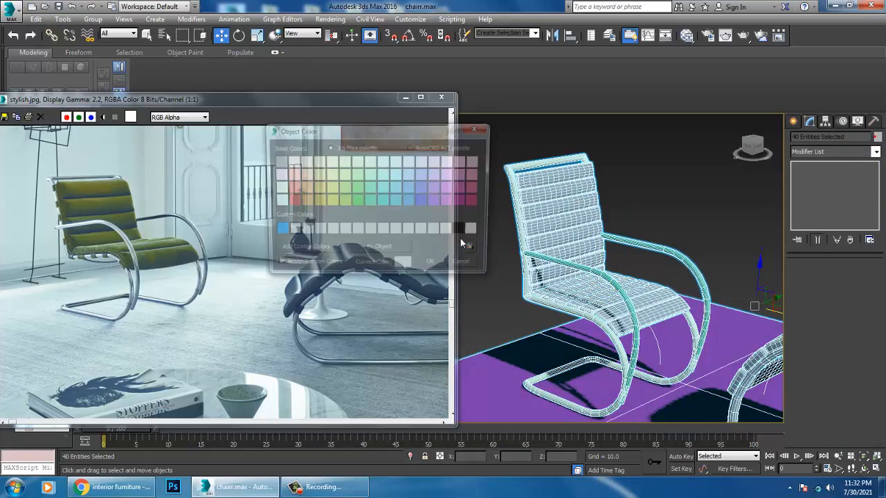
{"action": "left_click", "coordinate": [437, 267]}
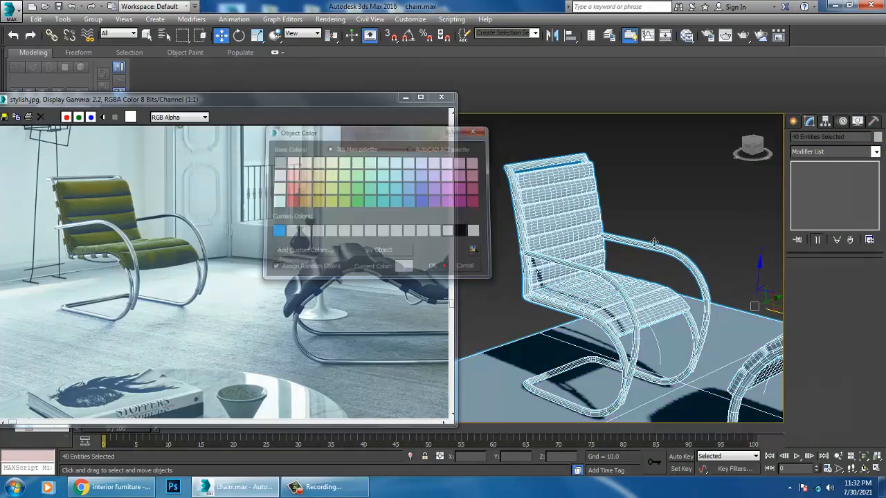
{"action": "key", "text": "ctrl+d"}
{"action": "left_click", "coordinate": [406, 98]}
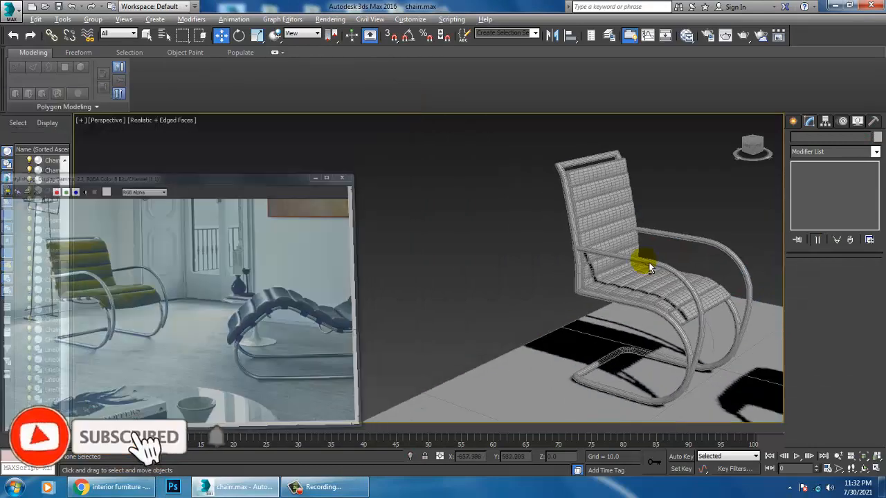
- Select the complete lounge chair without the floor plane and rotate it about the vertical axis
{"action": "middle_click_drag", "start_coordinate": [644, 256], "coordinate": [599, 279], "text": "alt"}
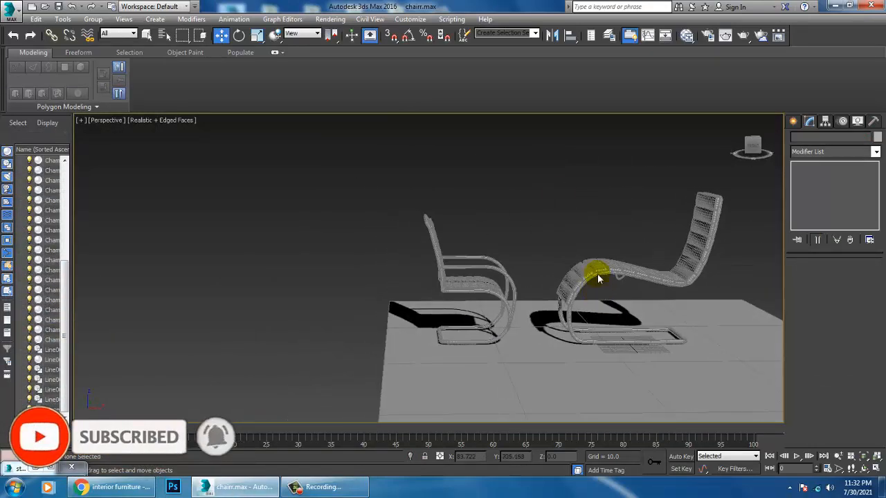
{"action": "left_click_drag", "start_coordinate": [765, 371], "coordinate": [765, 371]}
{"action": "left_click", "coordinate": [738, 302], "text": "alt"}
{"action": "middle_click_drag", "start_coordinate": [699, 290], "coordinate": [752, 295], "text": "alt"}
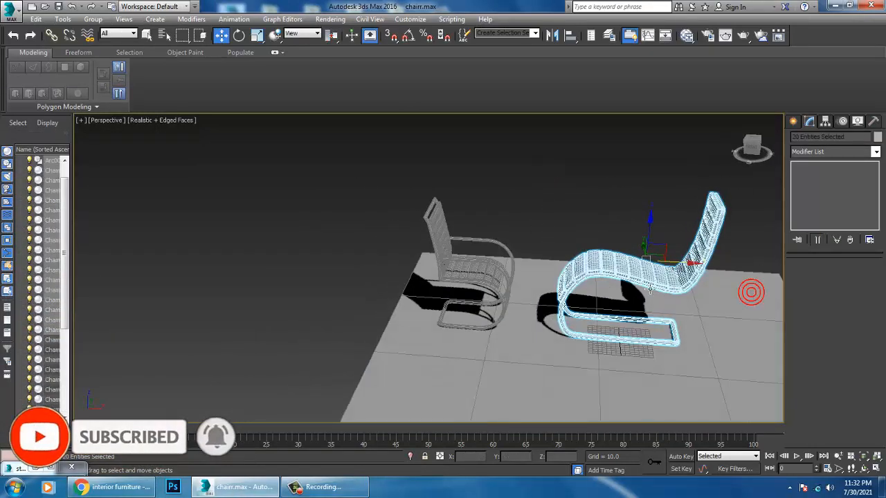
{"action": "key", "text": "e"}
{"action": "left_click_drag", "start_coordinate": [675, 283], "coordinate": [750, 269]}
{"action": "key", "text": "w"}
- Select the complete armchair without the floor plane and rotate it about the vertical axis
{"action": "middle_click_drag", "start_coordinate": [505, 200], "coordinate": [472, 193], "text": "alt"}
{"action": "left_click_drag", "start_coordinate": [427, 164], "coordinate": [523, 368]}
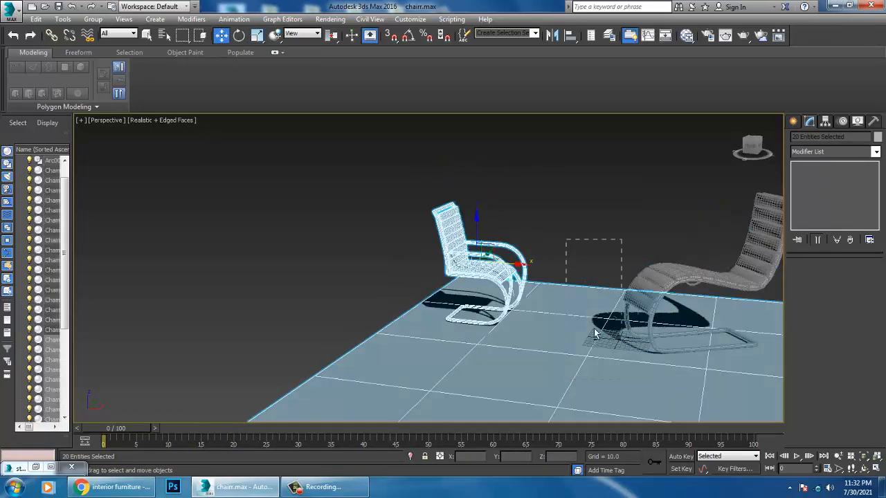
{"action": "key", "text": "e"}
{"action": "left_click_drag", "start_coordinate": [498, 275], "coordinate": [554, 266]}
{"action": "key", "text": "w"}
- Lower the armchair by about 3.3 along Z so its base tubes rest on the floor
{"action": "scroll", "coordinate": [496, 304], "scroll_direction": "up", "scroll_amount": 5}
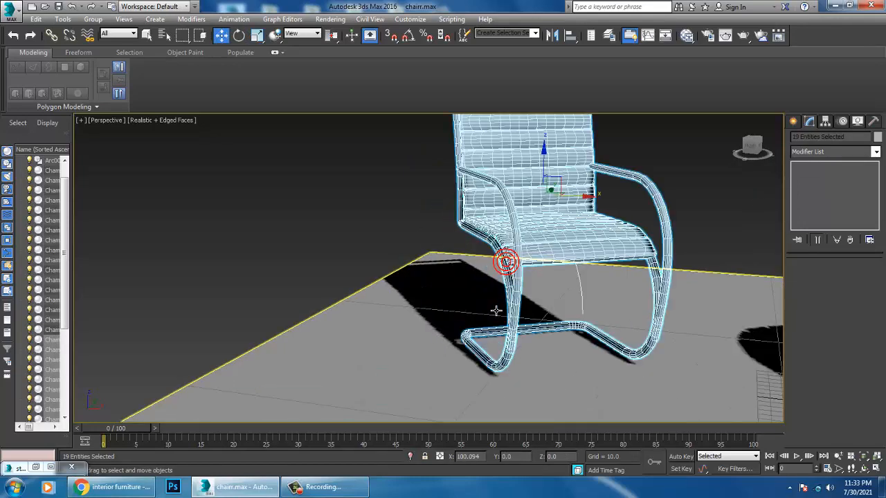
{"action": "middle_click_drag", "start_coordinate": [496, 310], "coordinate": [511, 205], "text": "alt"}
{"action": "left_click_drag", "start_coordinate": [550, 172], "coordinate": [555, 176]}
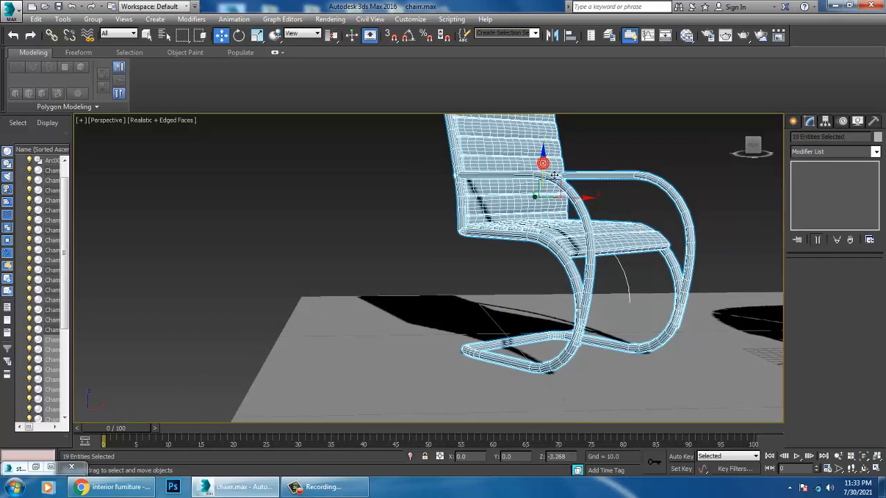
{"action": "middle_click_drag", "start_coordinate": [564, 290], "coordinate": [623, 318], "text": "alt"}
{"action": "scroll", "coordinate": [581, 329], "scroll_direction": "down", "scroll_amount": 3}
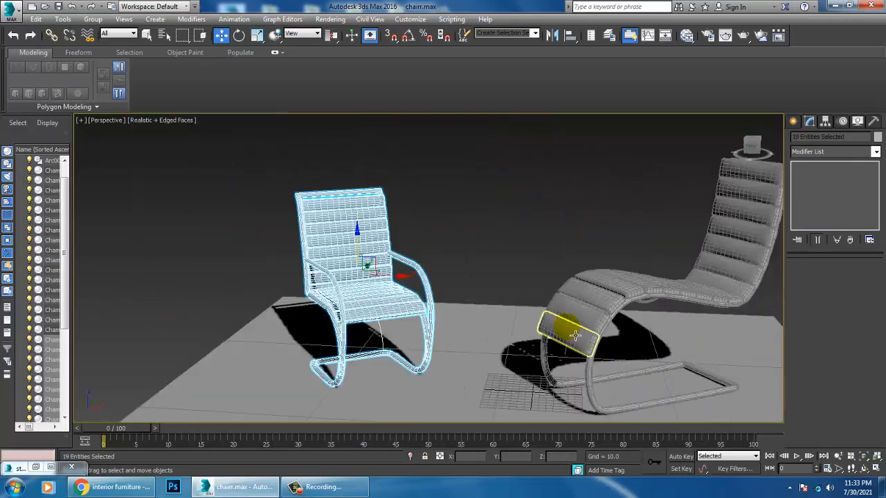
- Clear the selection and review both chairs with and without edged faces
{"action": "key", "text": "F4"}
{"action": "left_click", "coordinate": [530, 257]}
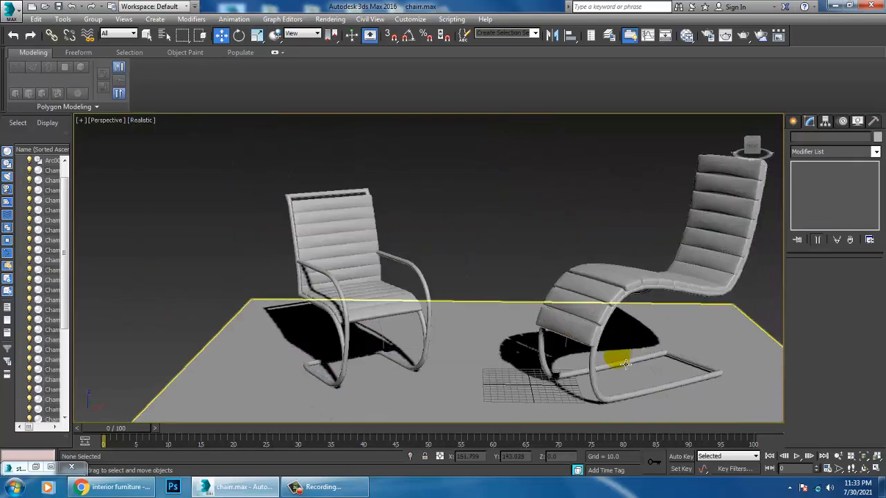
{"action": "key", "text": "F4"}
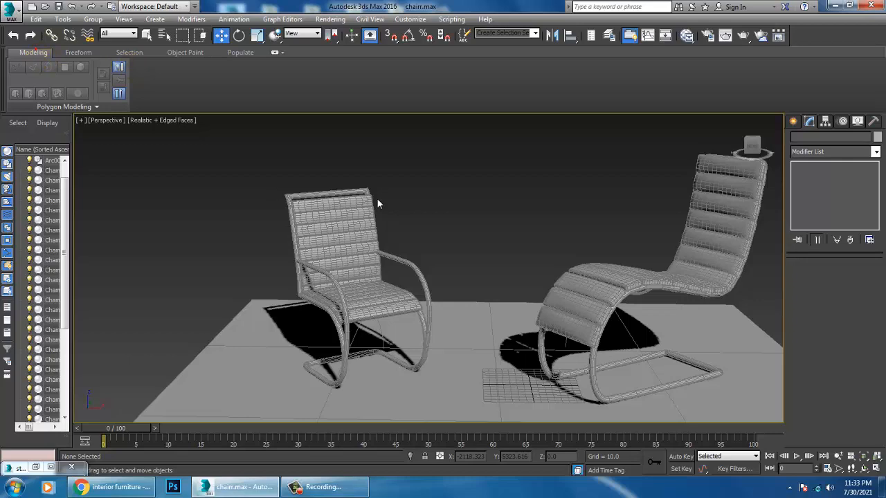
{"action": "middle_click_drag", "start_coordinate": [506, 221], "coordinate": [480, 228], "text": "alt"}
{"action": "scroll", "coordinate": [478, 235], "scroll_direction": "up", "scroll_amount": 4}
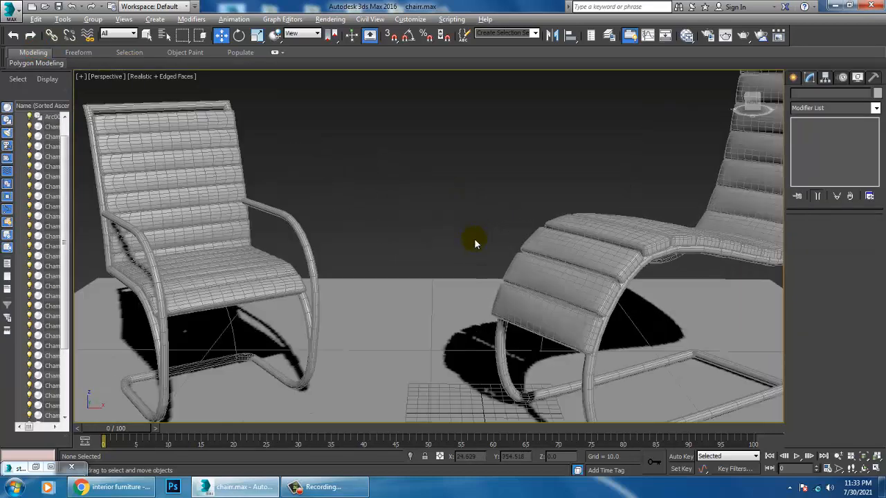
{"action": "scroll", "coordinate": [477, 240], "scroll_direction": "down", "scroll_amount": 5}
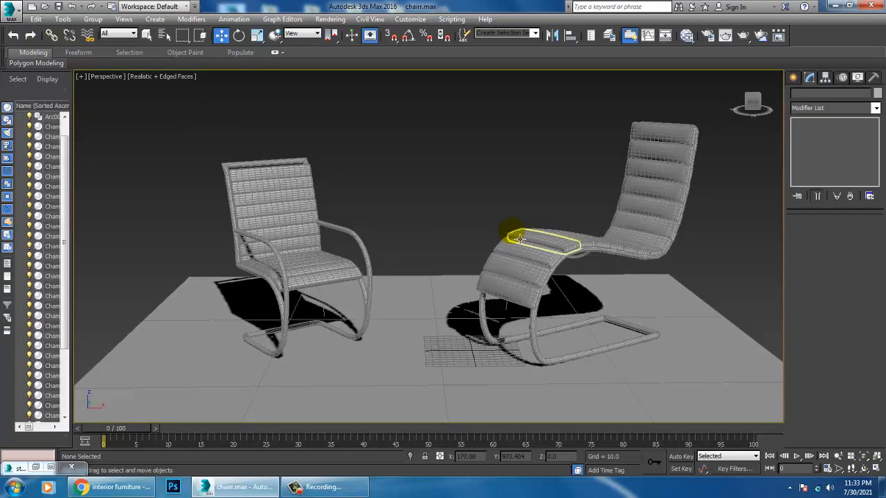